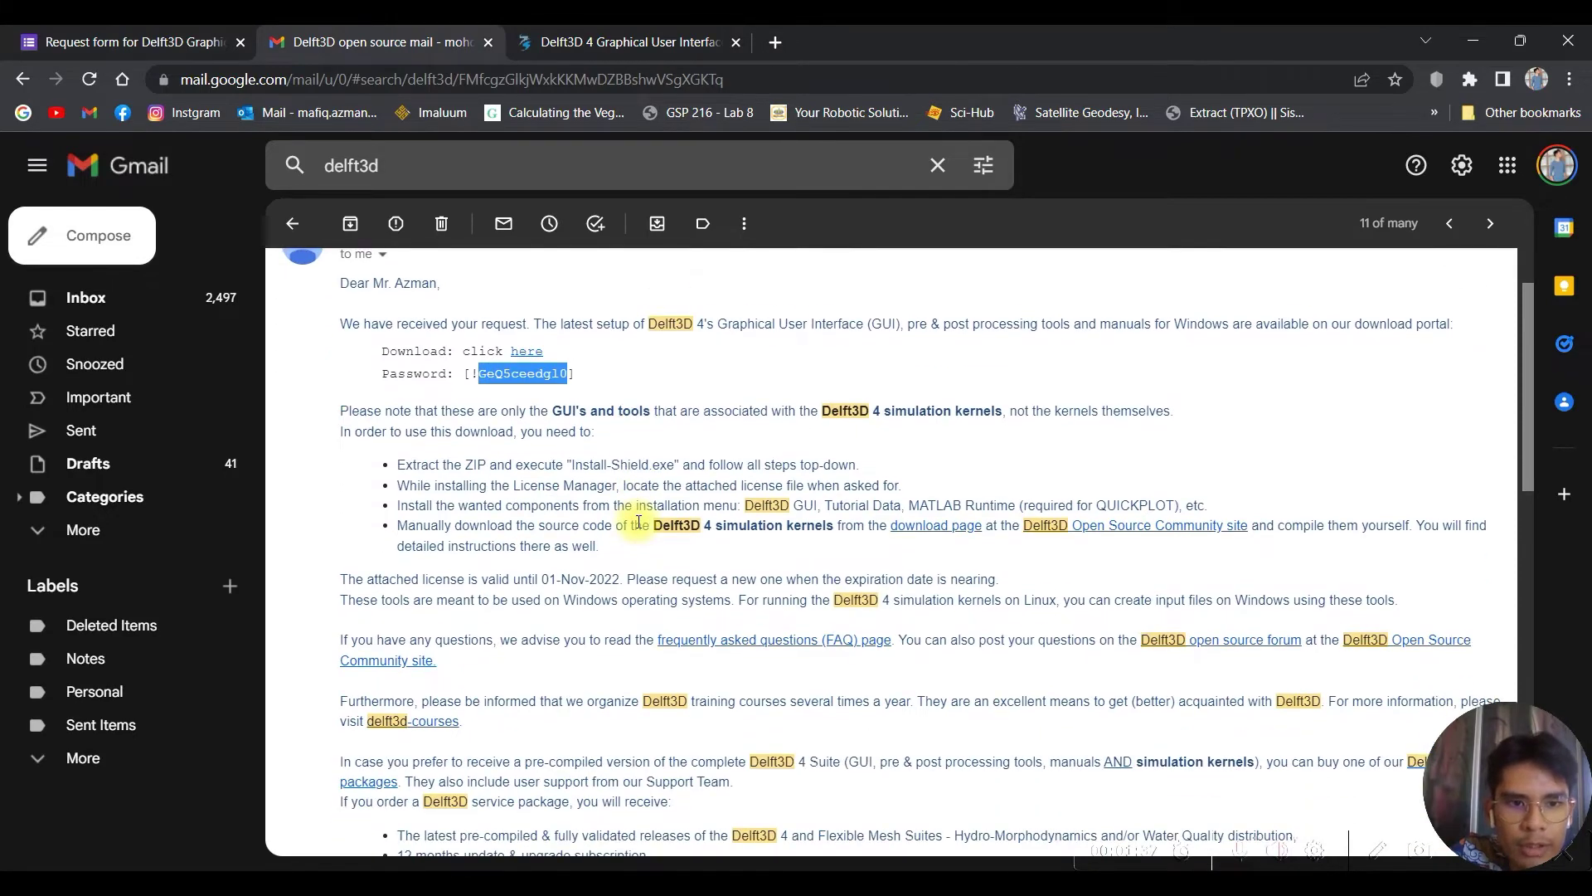
Examine the Delft3D mail's attachment and download link, and the GUI package's installation instructions on the Deltares download page
click(676, 378)
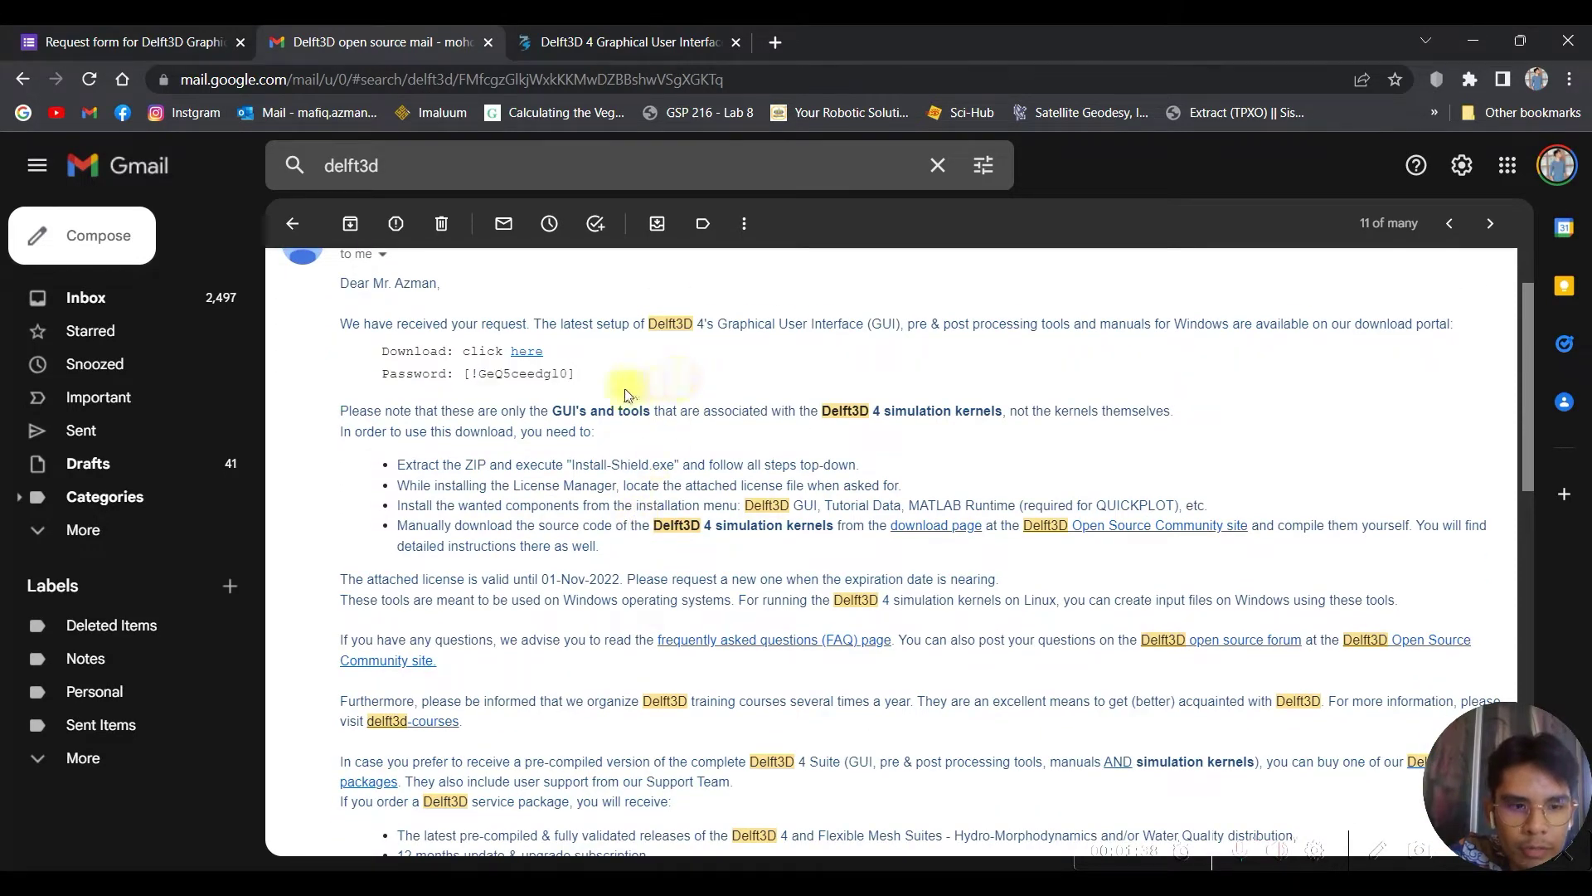
scroll(635, 392, down, 10)
mouse_move(429, 811)
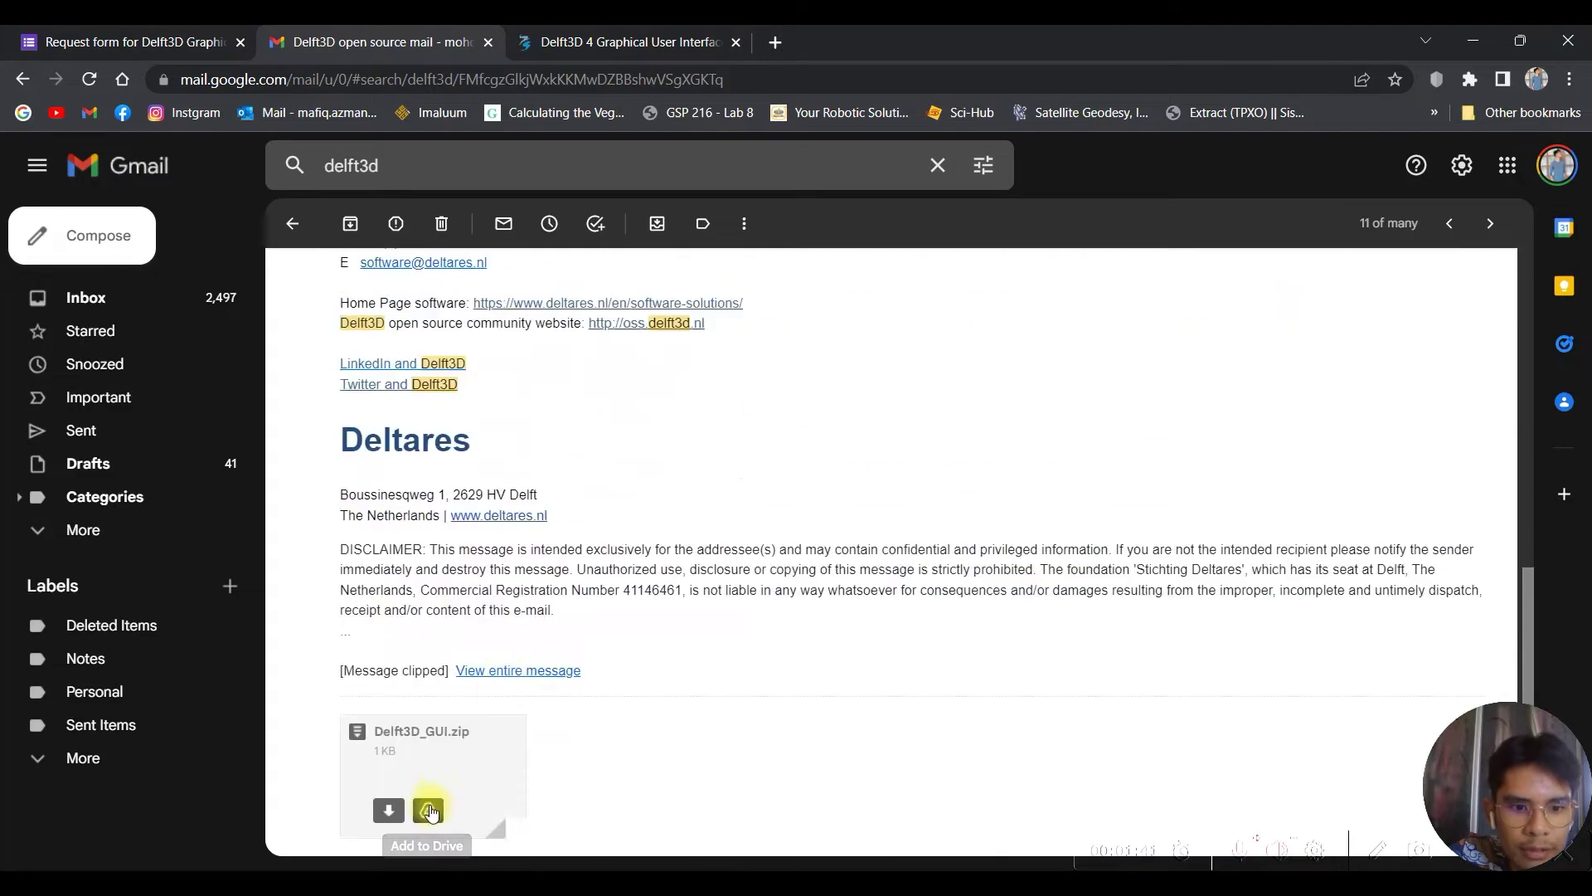
scroll(440, 747, up, 10)
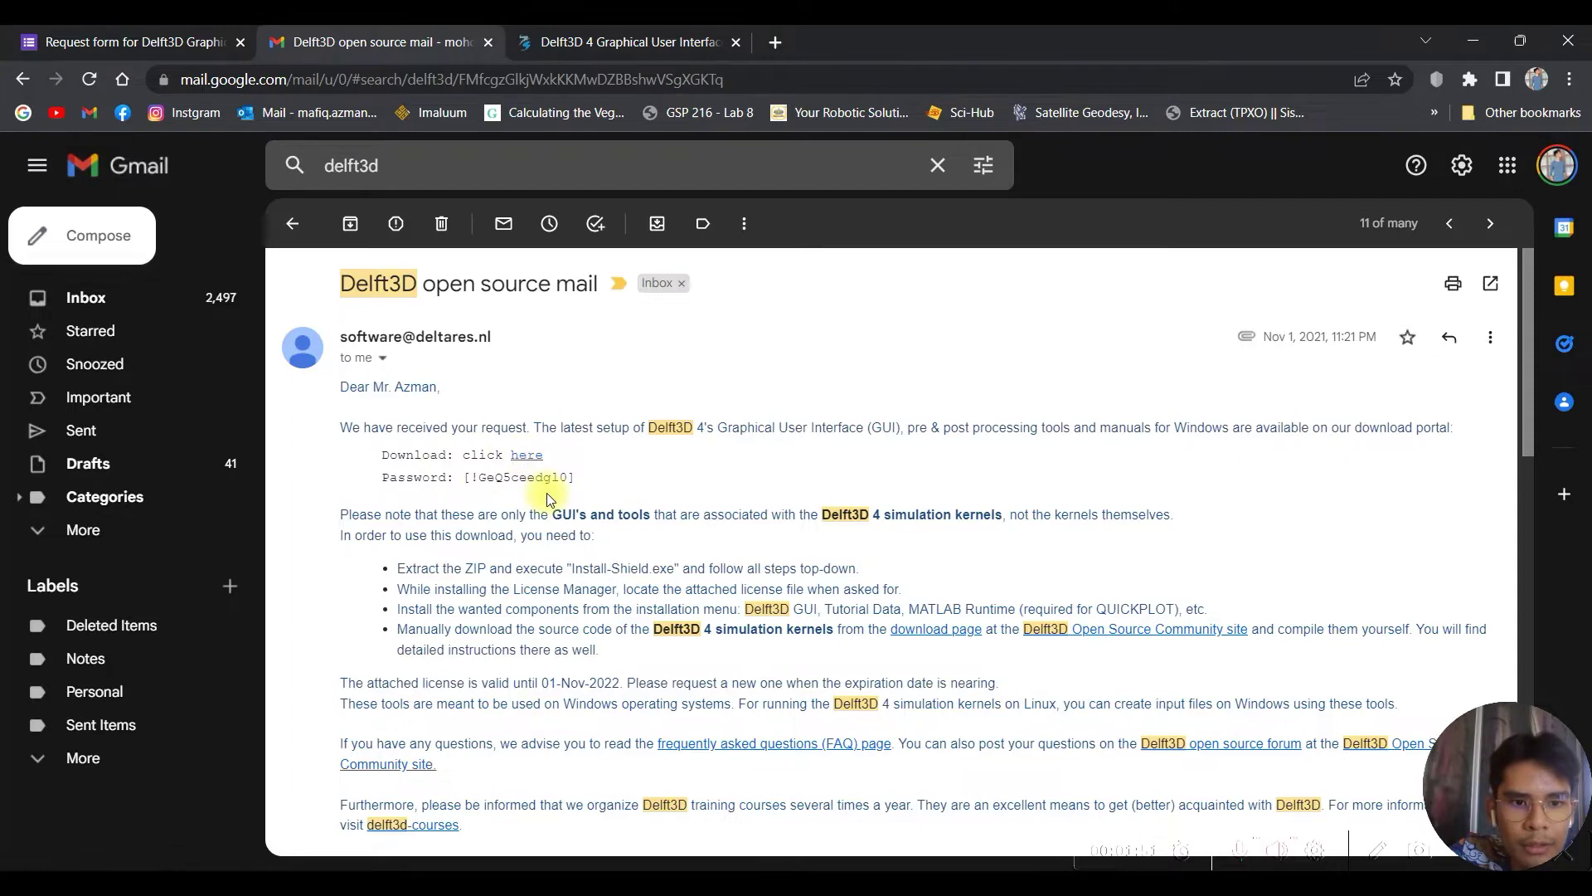
scroll(546, 492, down, 1)
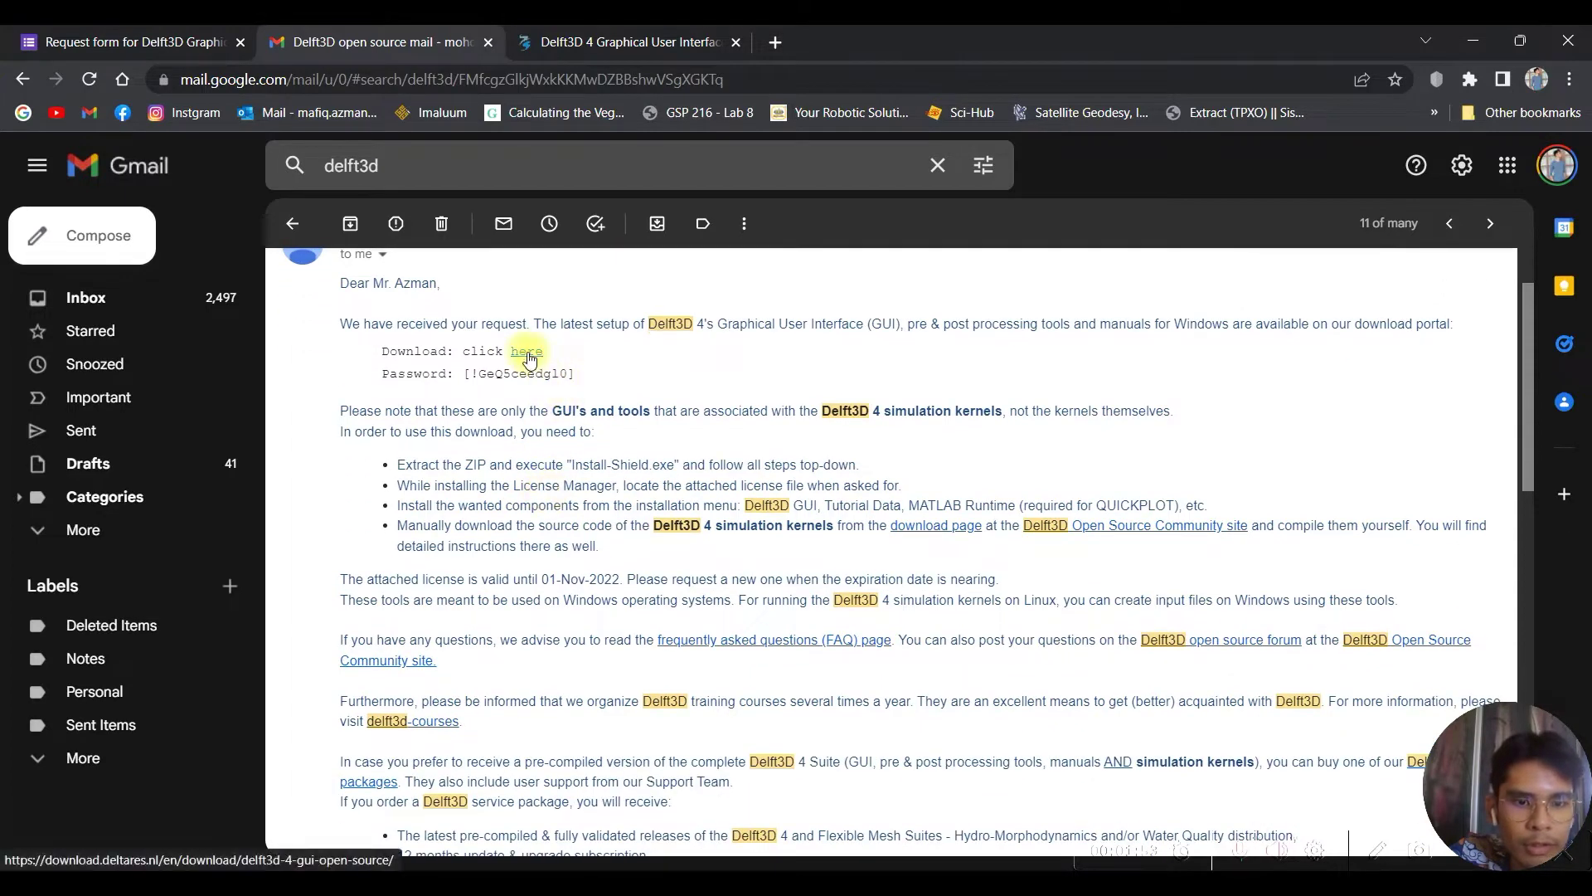
click(656, 41)
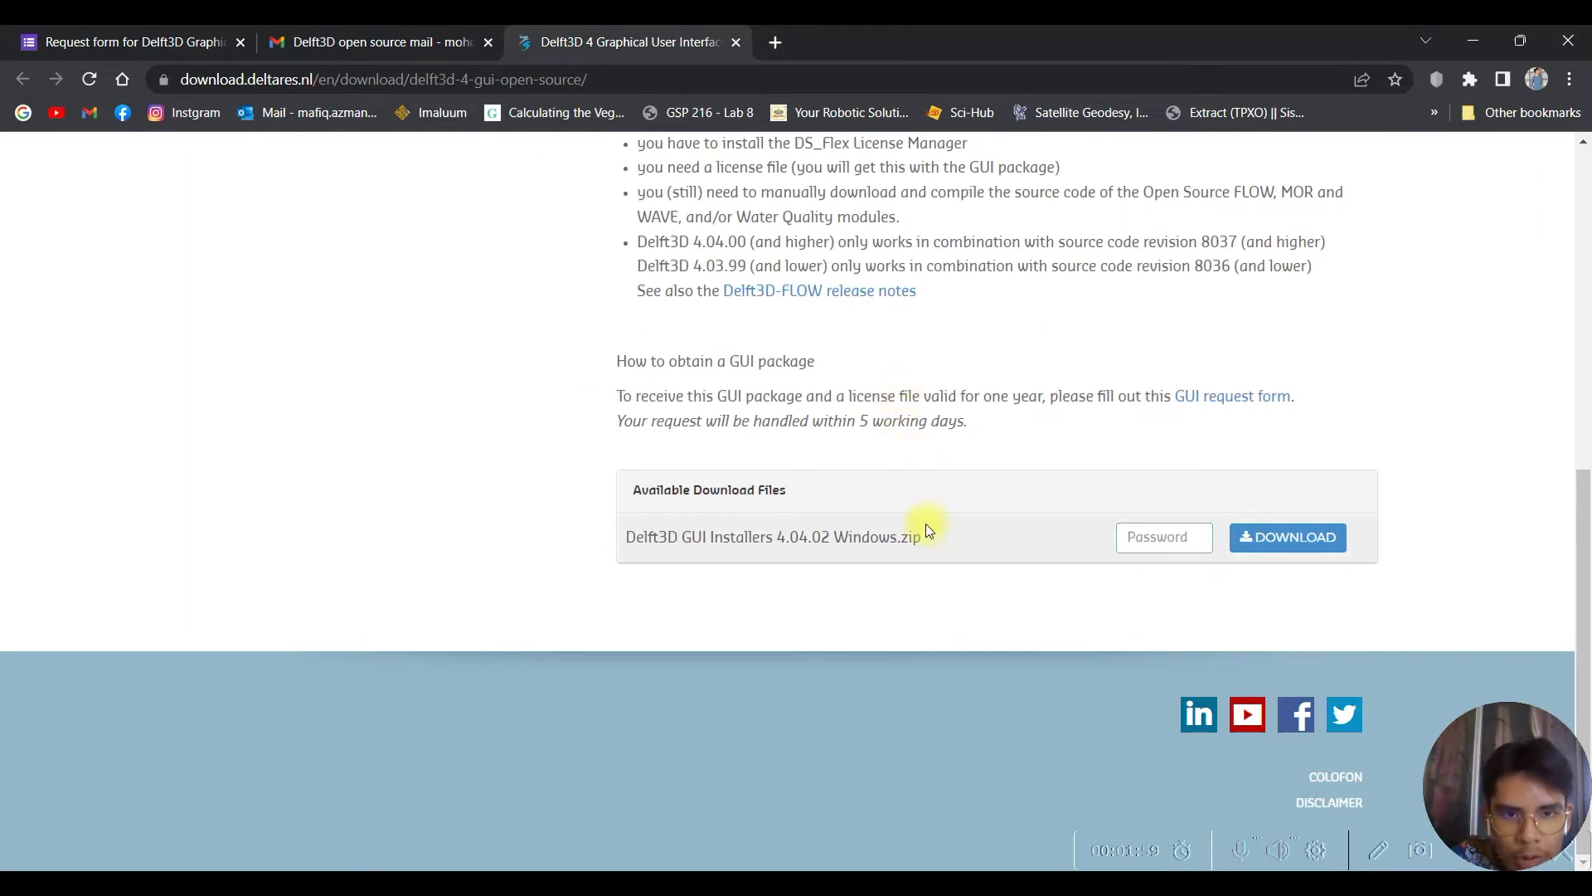
scroll(923, 526, up, 5)
scroll(923, 525, down, 4)
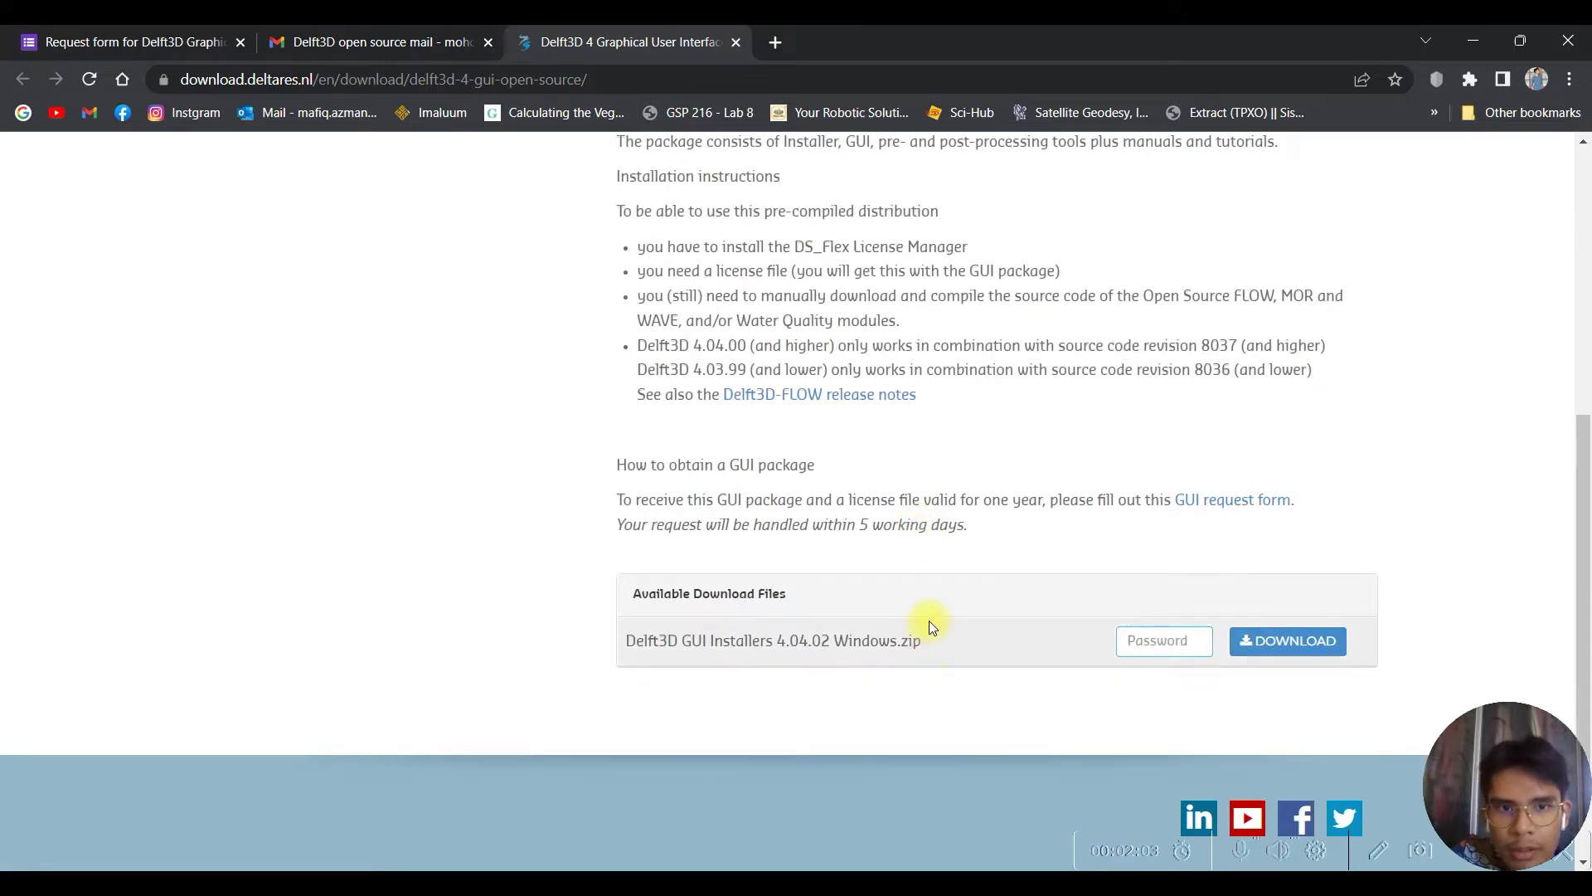
scroll(929, 619, up, 3)
scroll(1147, 724, down, 2)
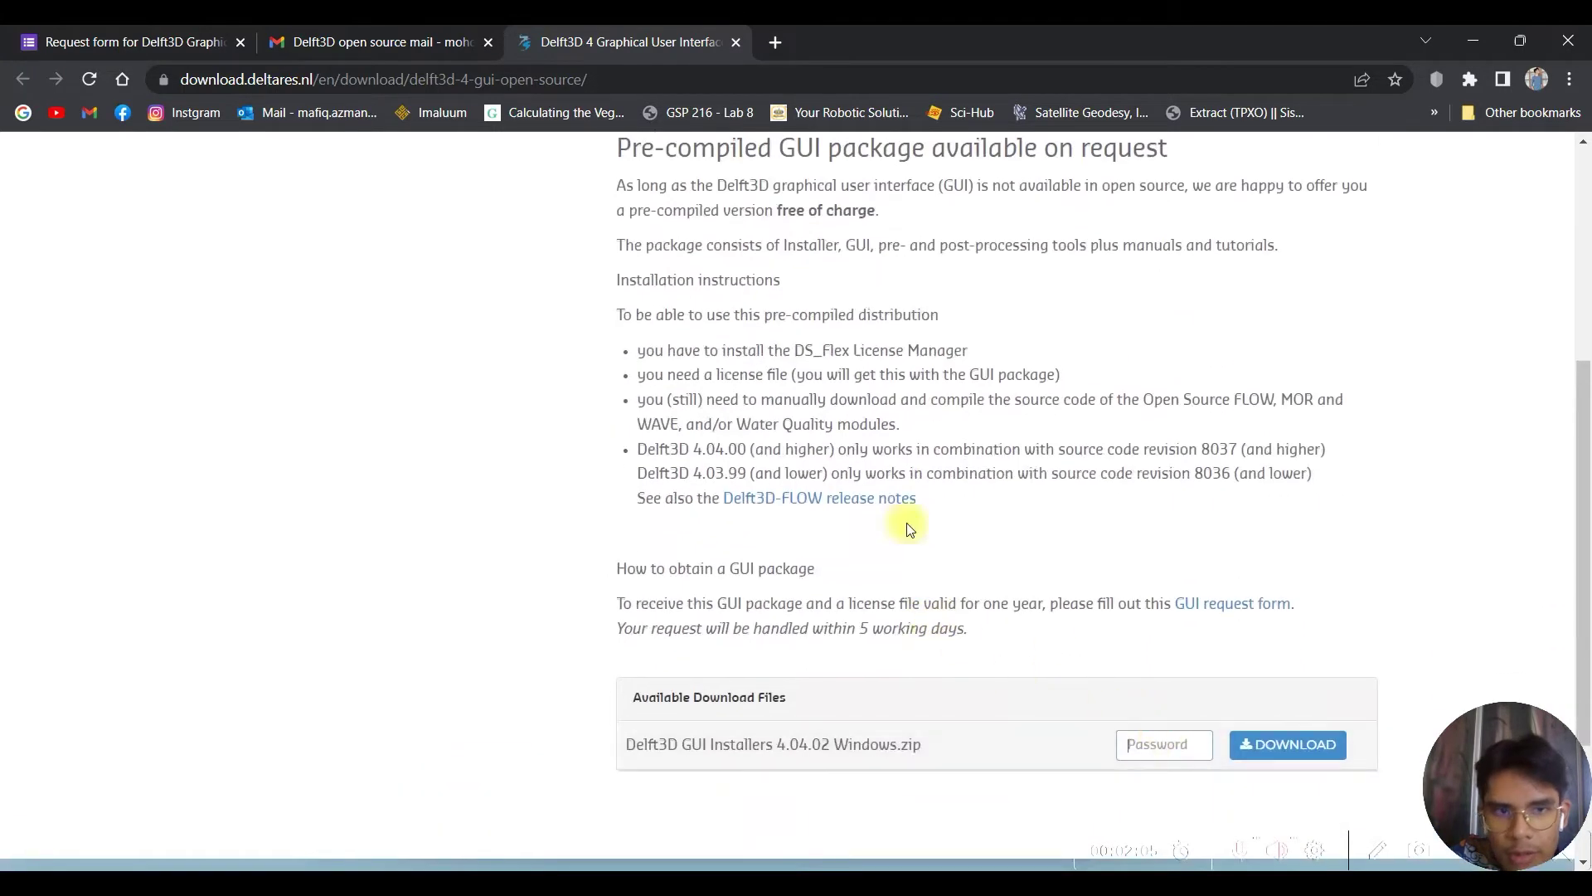
Copy the download password from the Delft3D mail into the password field for Delft3D GUI Installers 4.04.02 Windows.zip
click(415, 41)
double_click(496, 373)
right_click(496, 374)
click(535, 389)
click(622, 41)
click(1127, 744)
right_click(1128, 744)
click(1189, 541)
click(1258, 762)
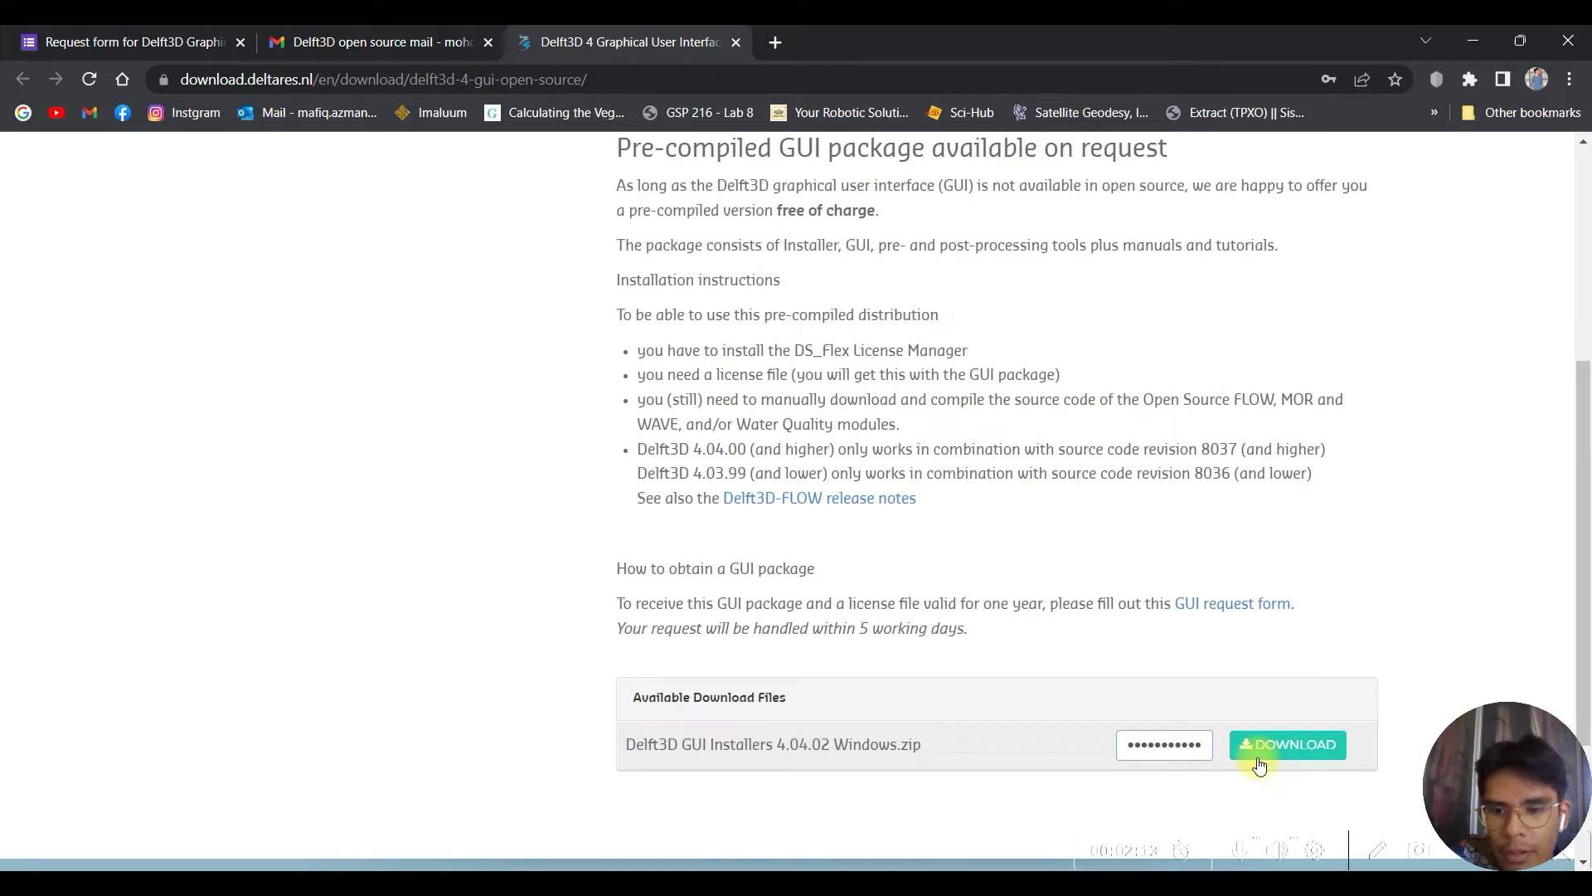
click(1259, 759)
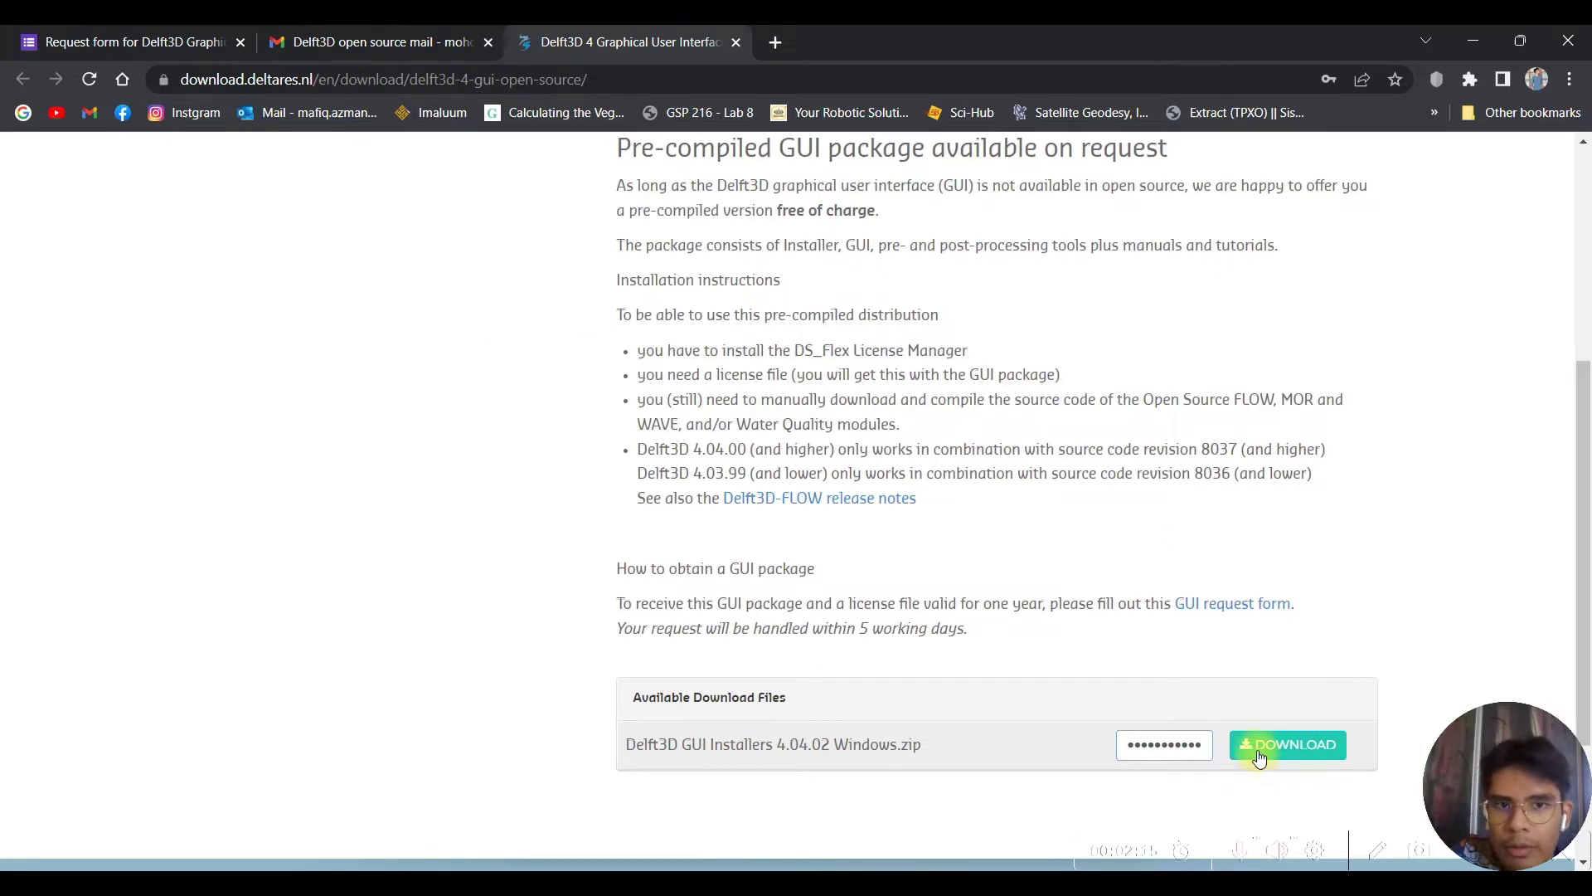
Download the Delft3D_GUI.zip attachment from the Delft3D open source mail and open the archive
click(390, 52)
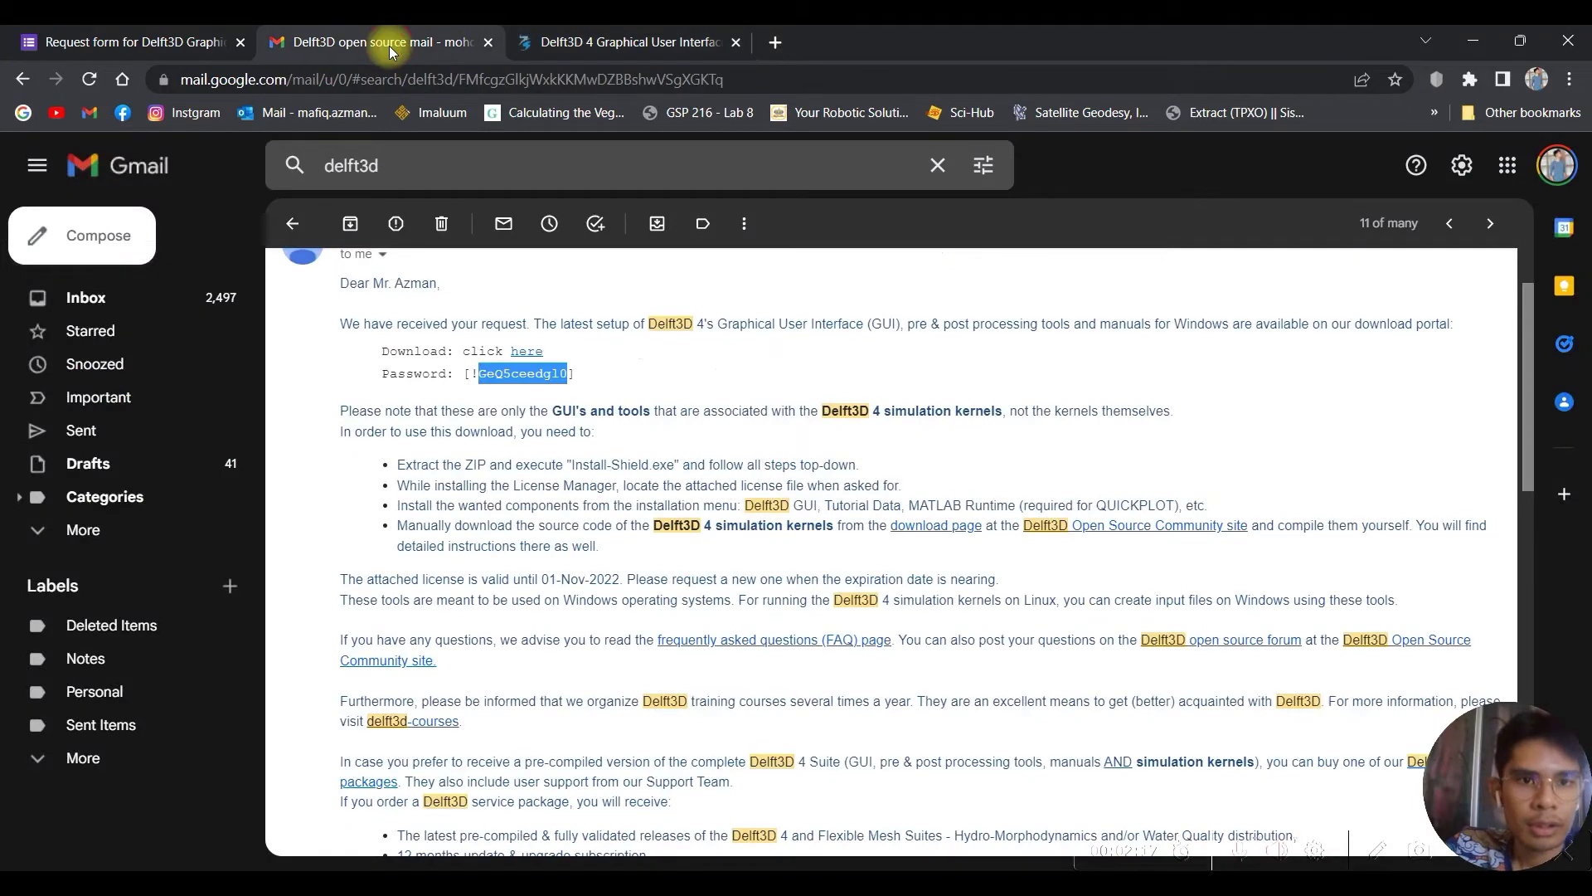
click(620, 41)
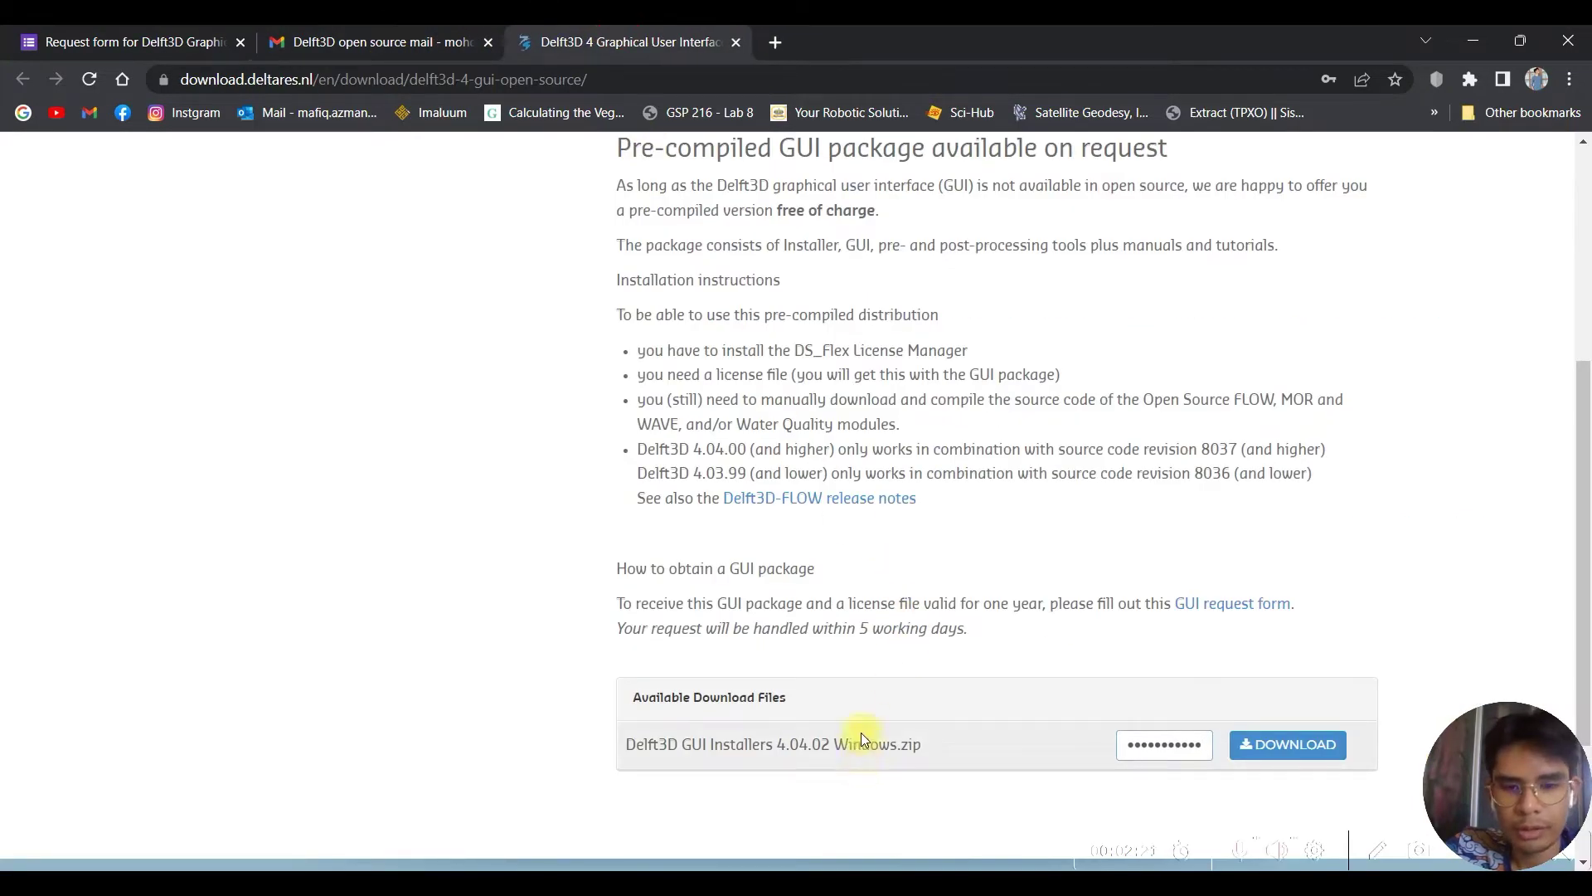
click(378, 41)
scroll(532, 718, down, 12)
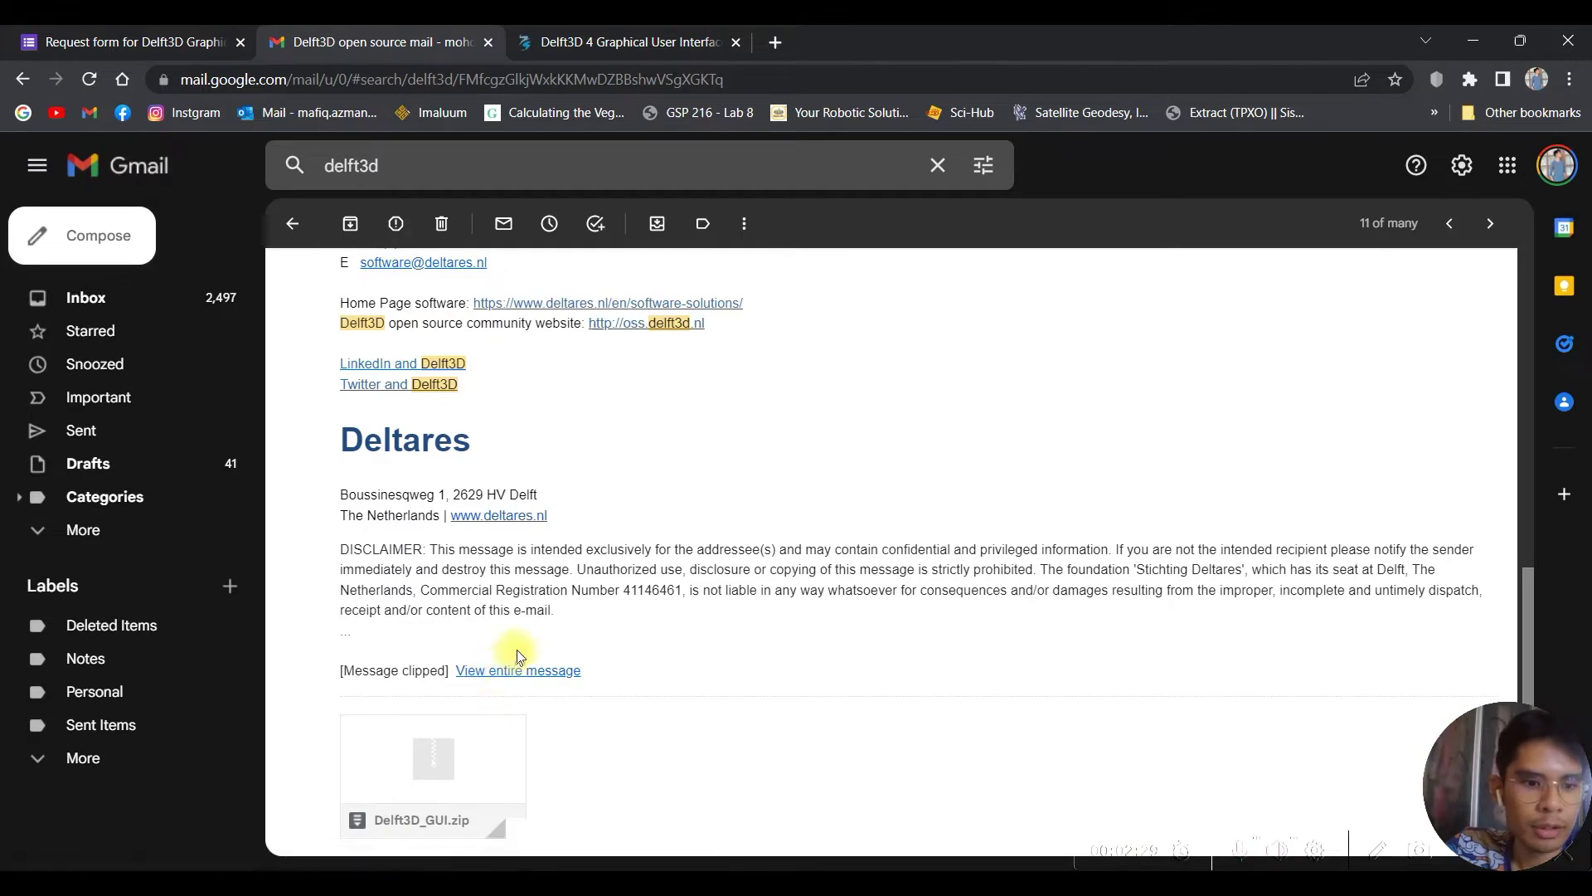
click(409, 779)
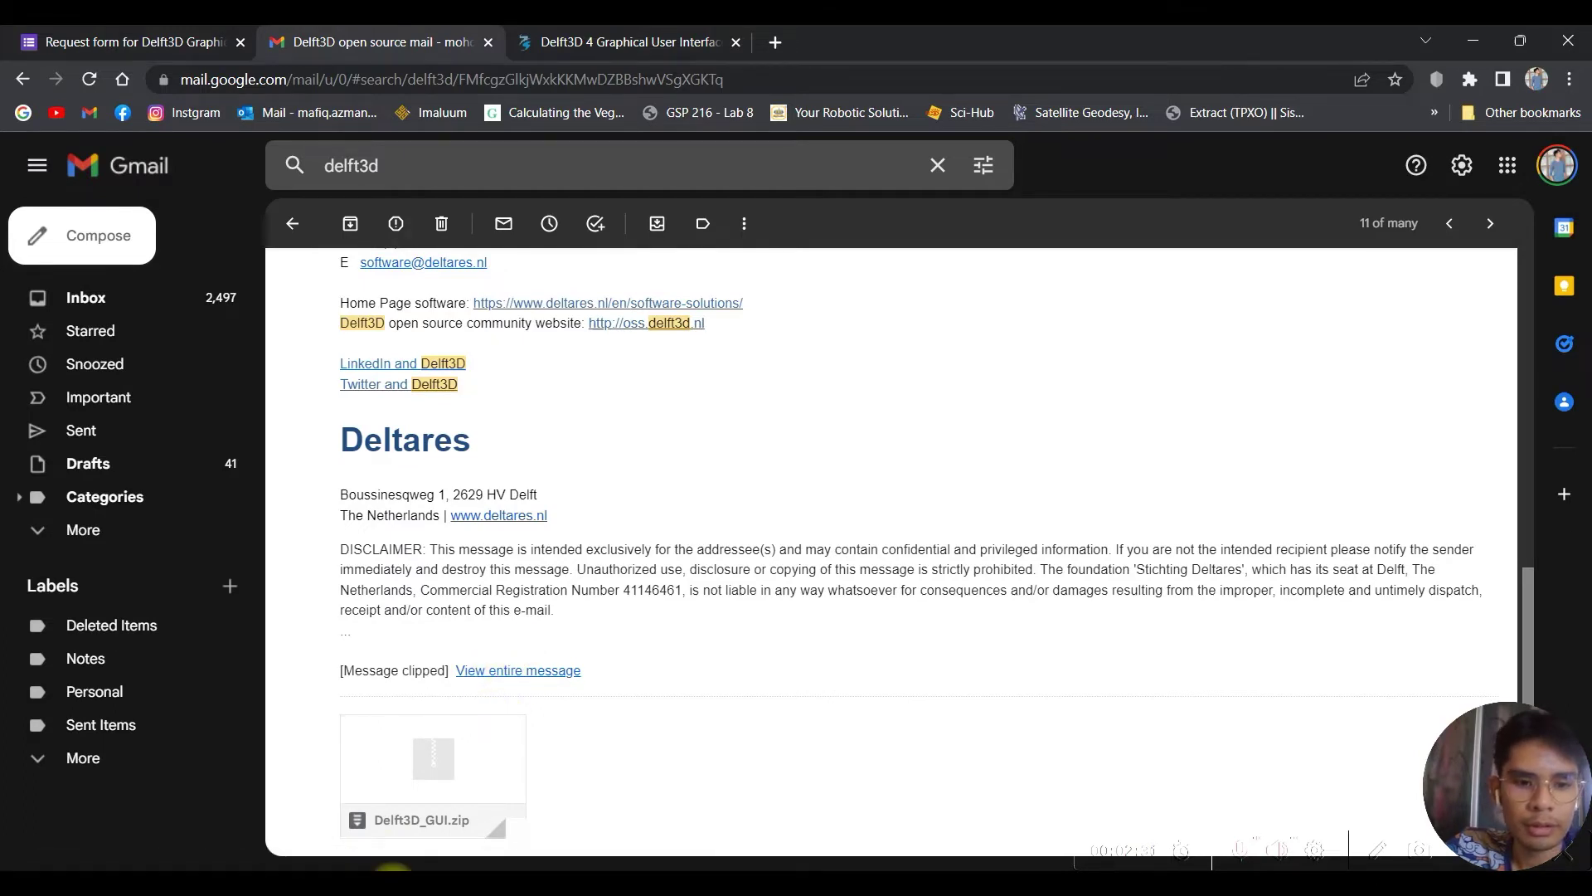
click(164, 859)
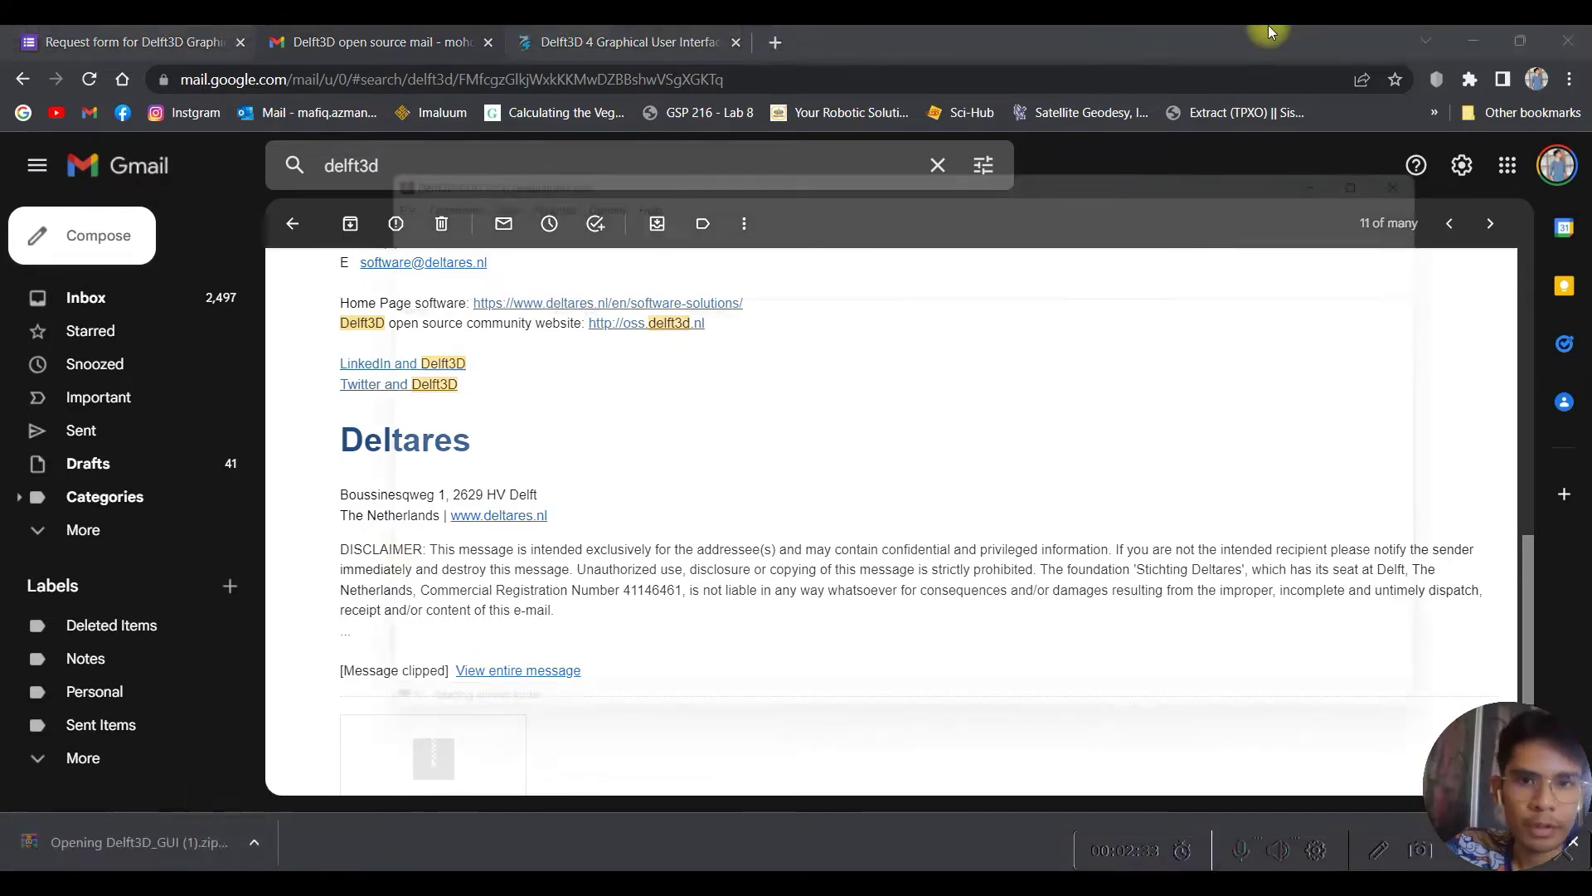
Extract Delft3D_GUI.lic from the opened archive onto the desktop
click(1471, 37)
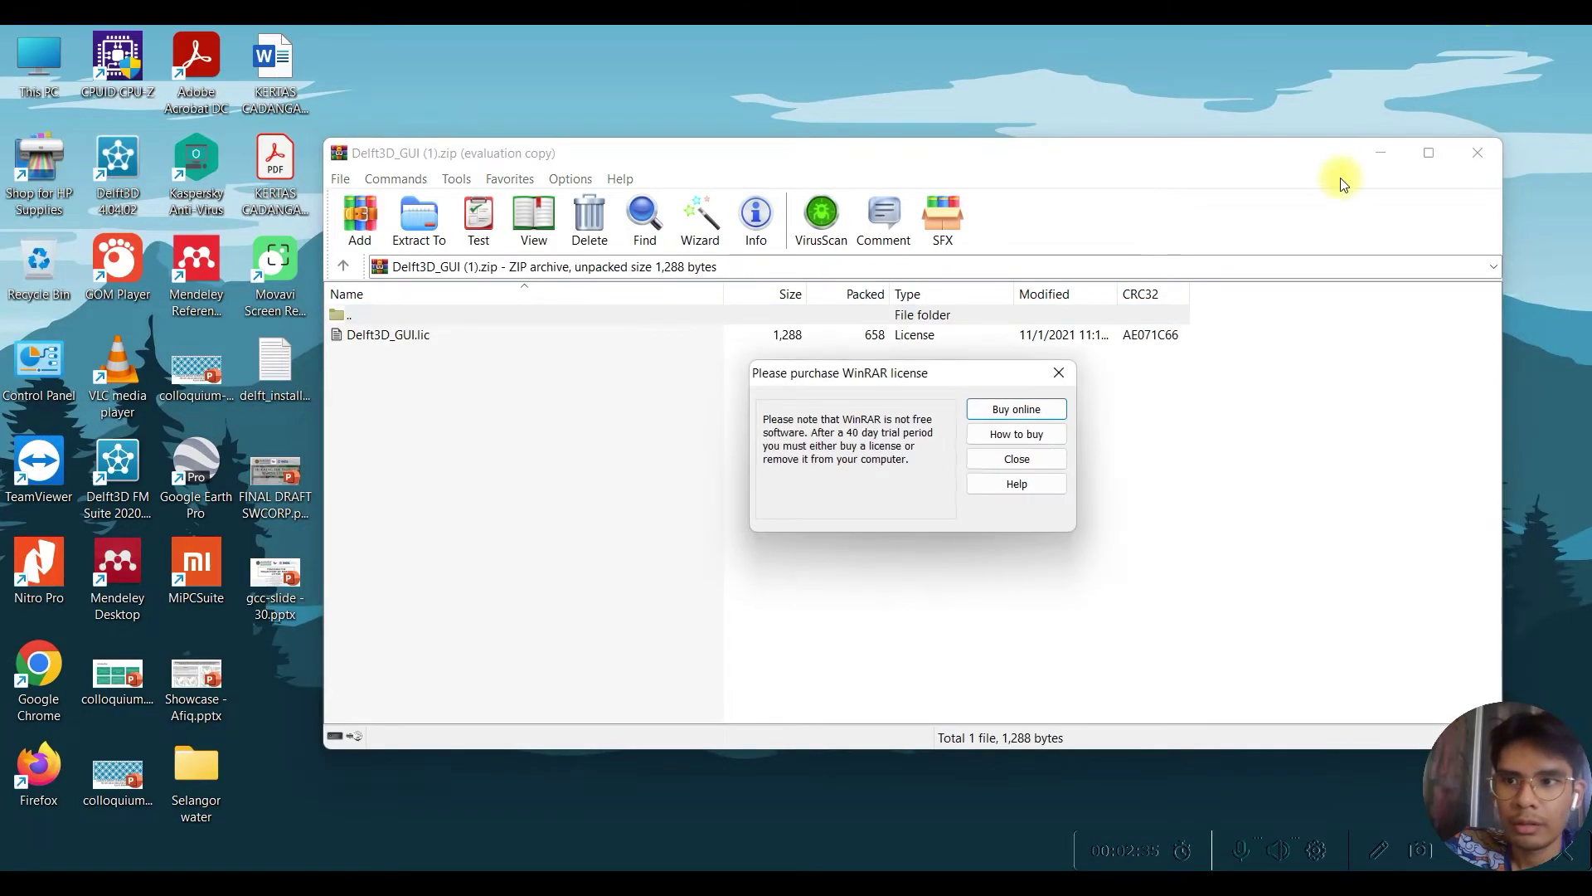
click(997, 462)
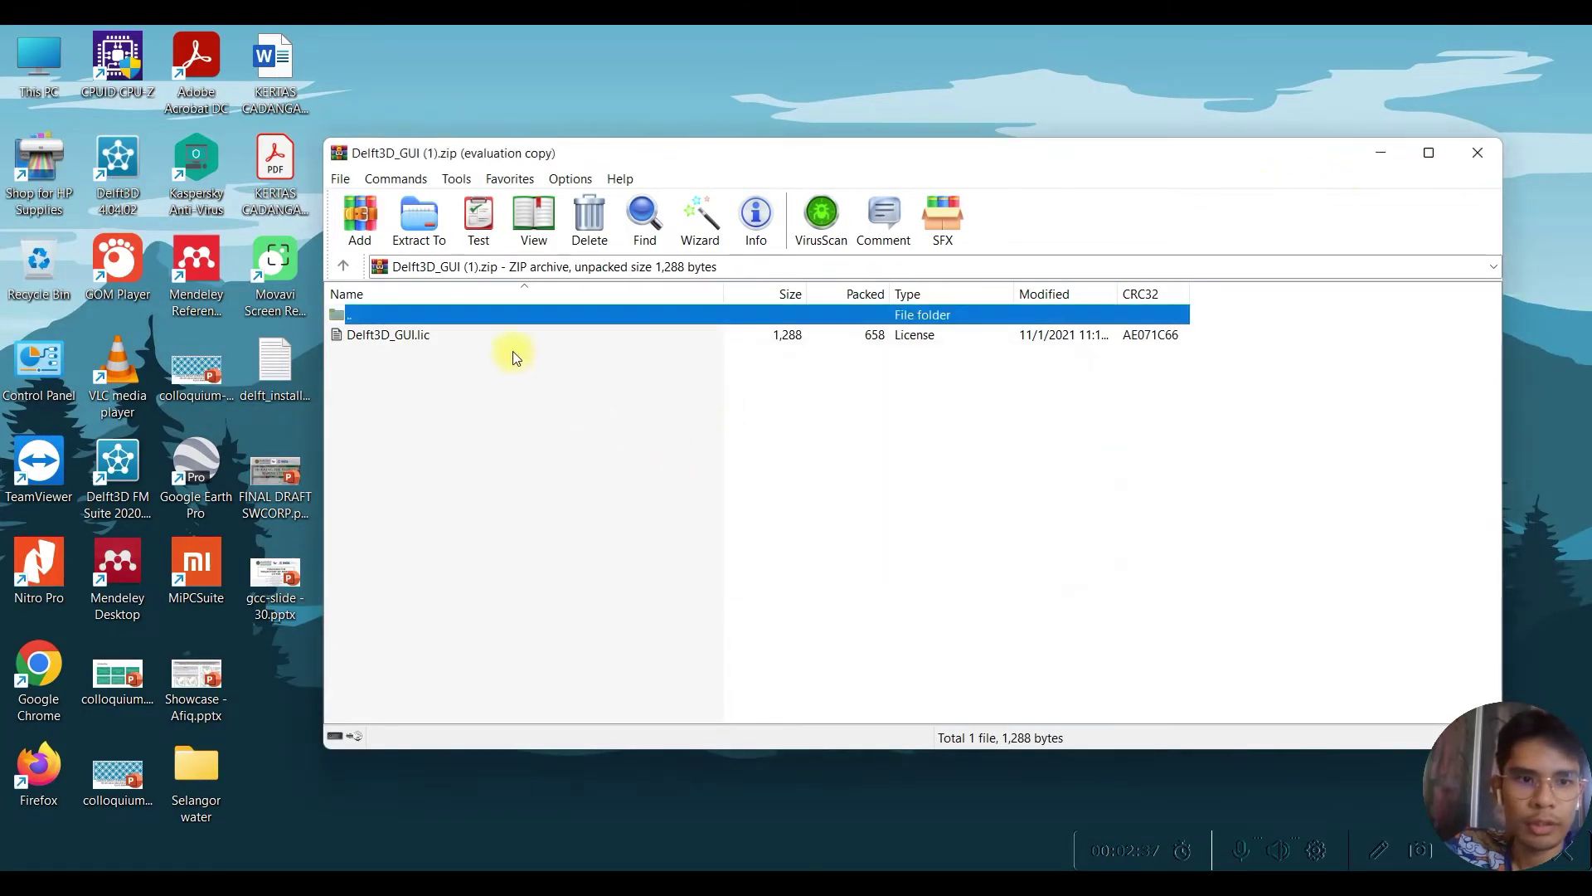
drag(503, 340, 1111, 87)
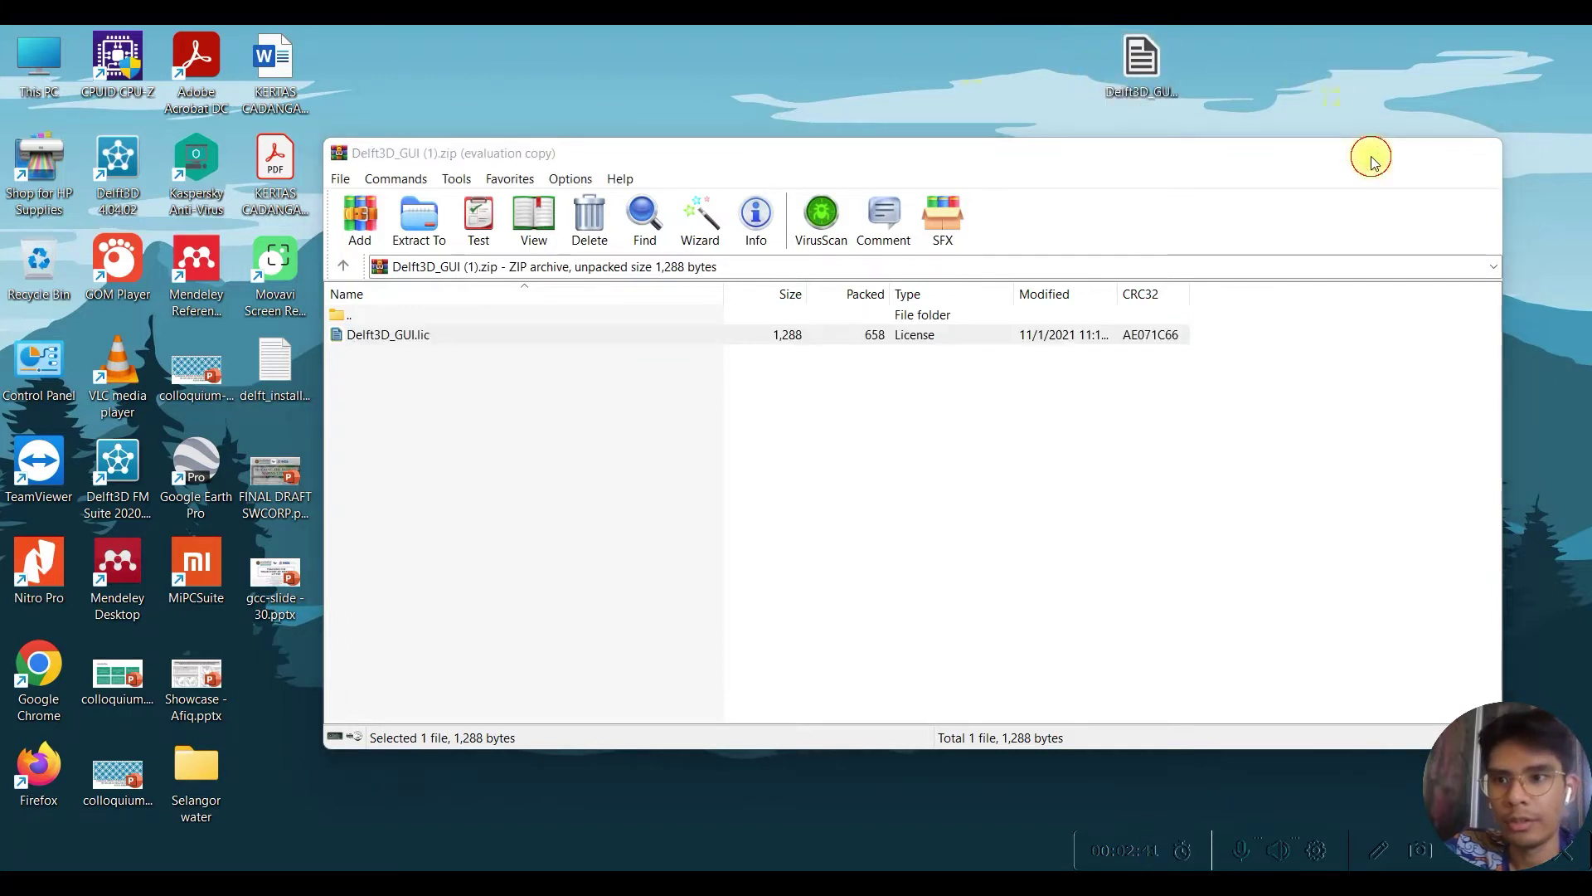
click(1371, 156)
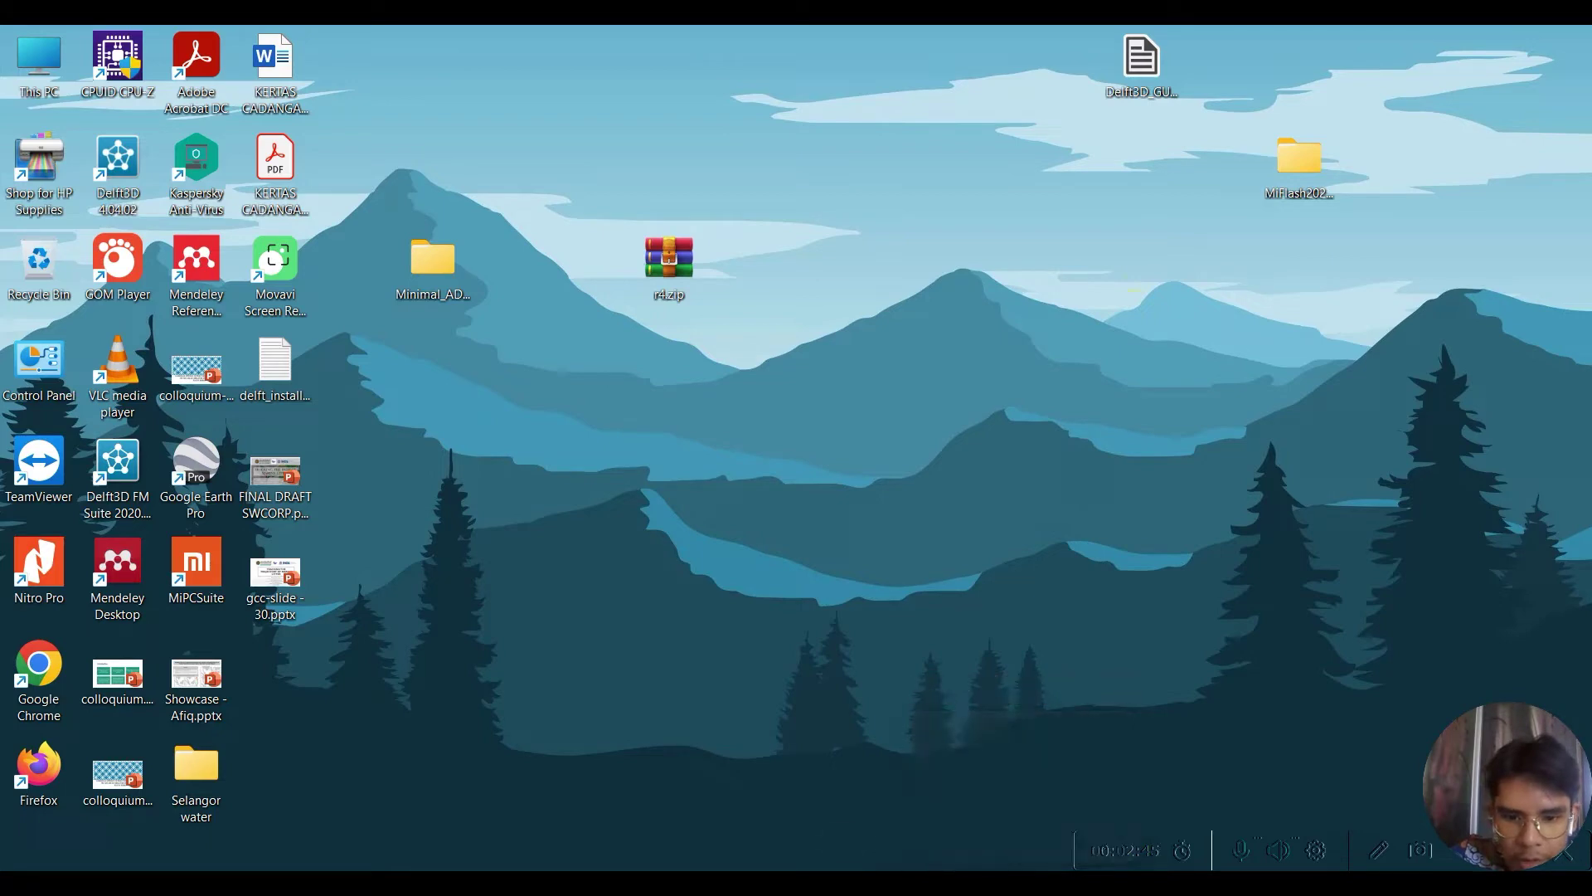
Switch to File Explorer and run Install-Shield.exe from the Delft3D GUI Installers 4.04.02 Windows folder on Local Disk (D:)
click(810, 867)
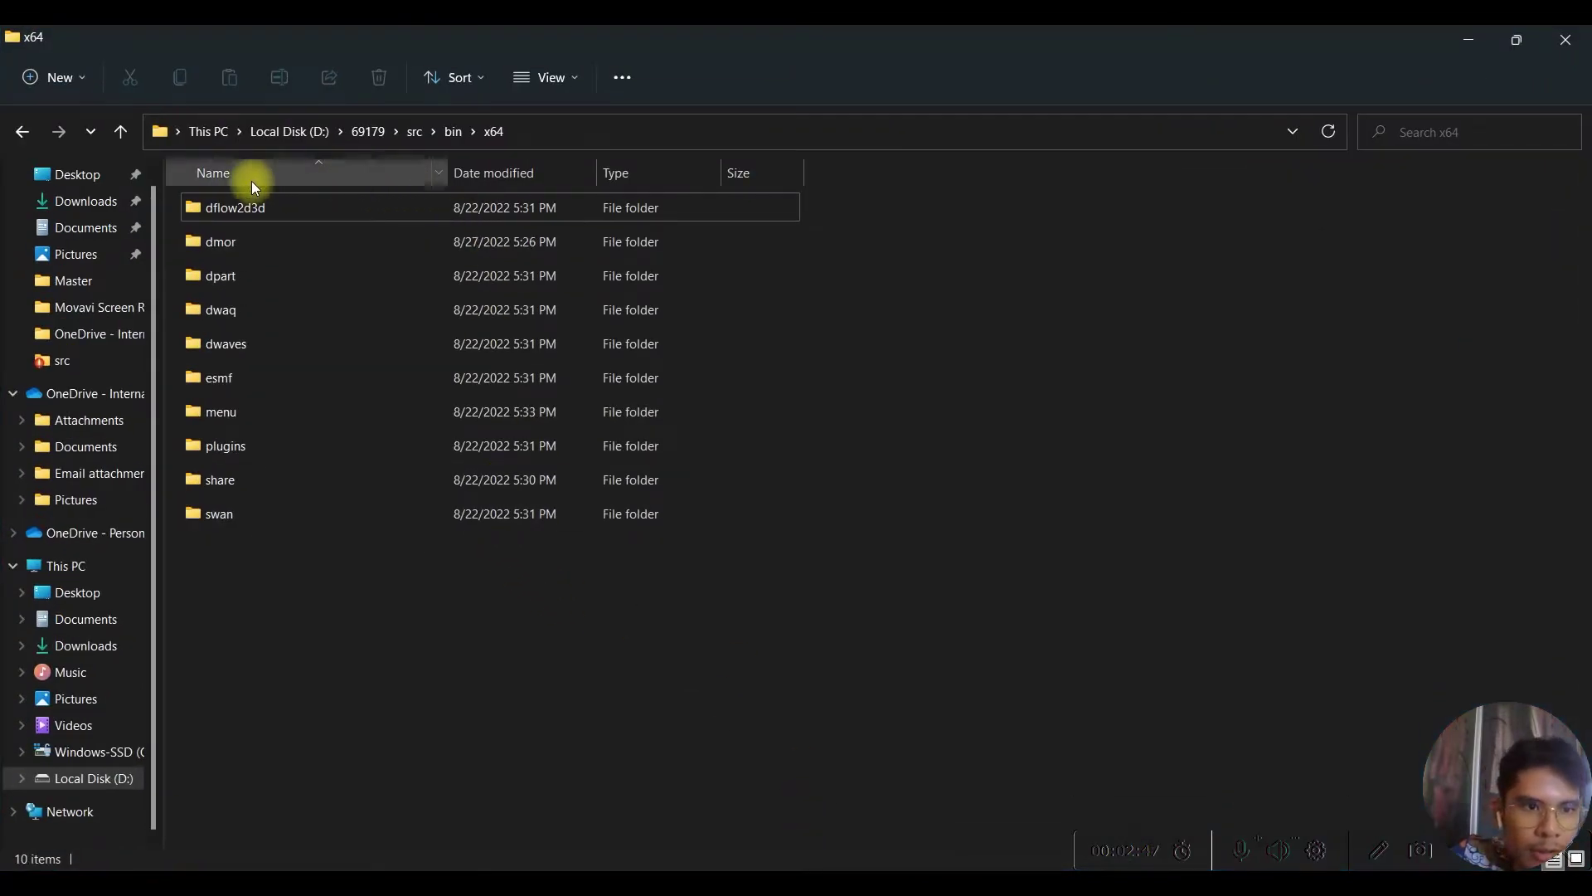
click(253, 131)
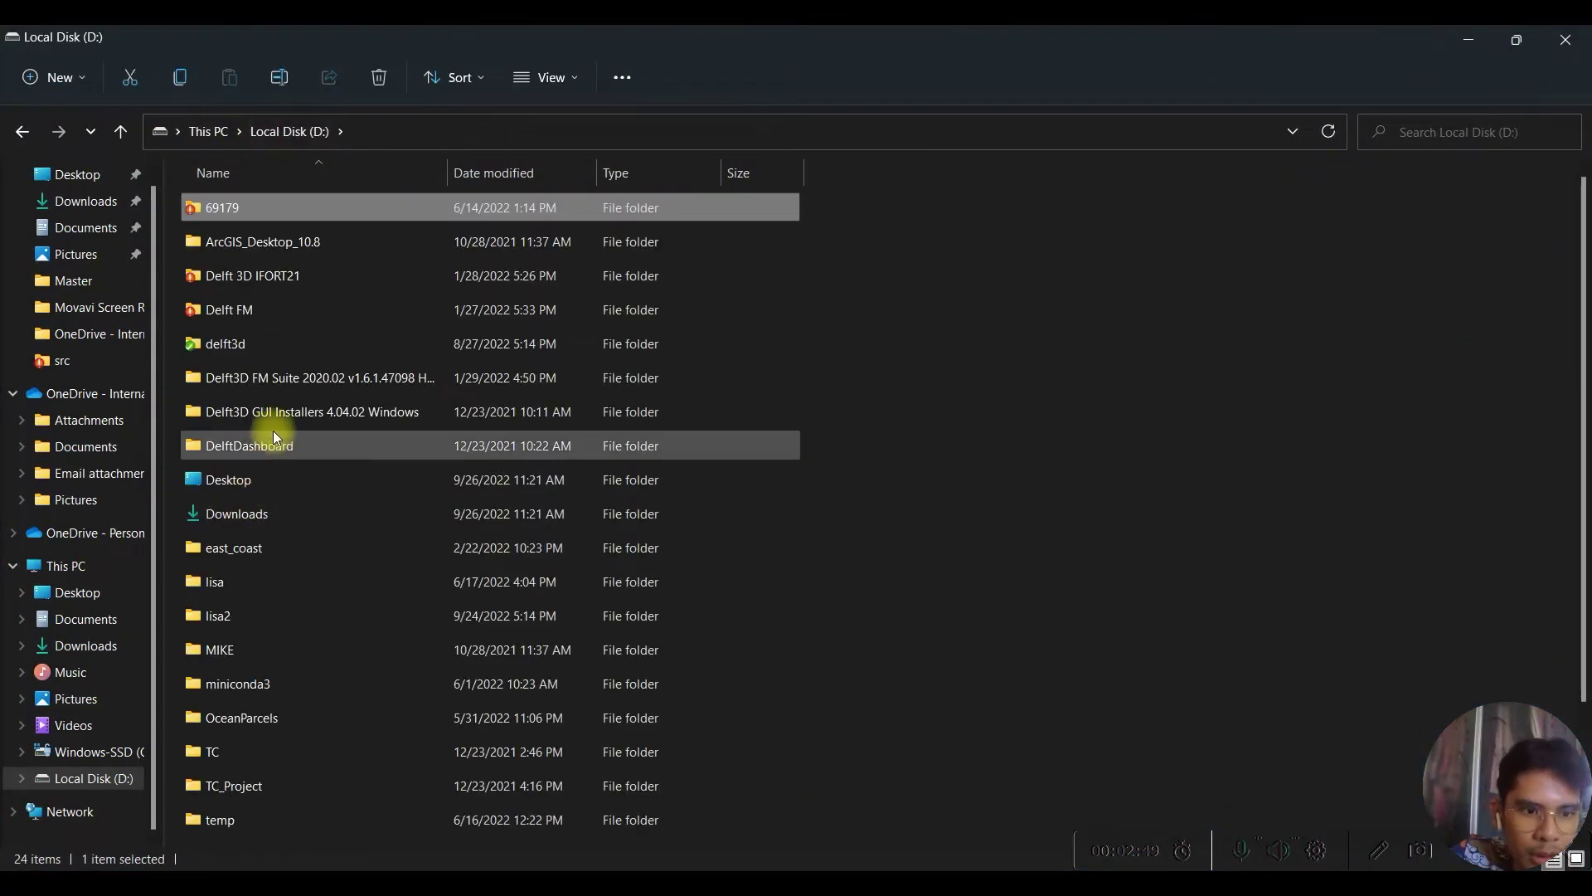
double_click(294, 415)
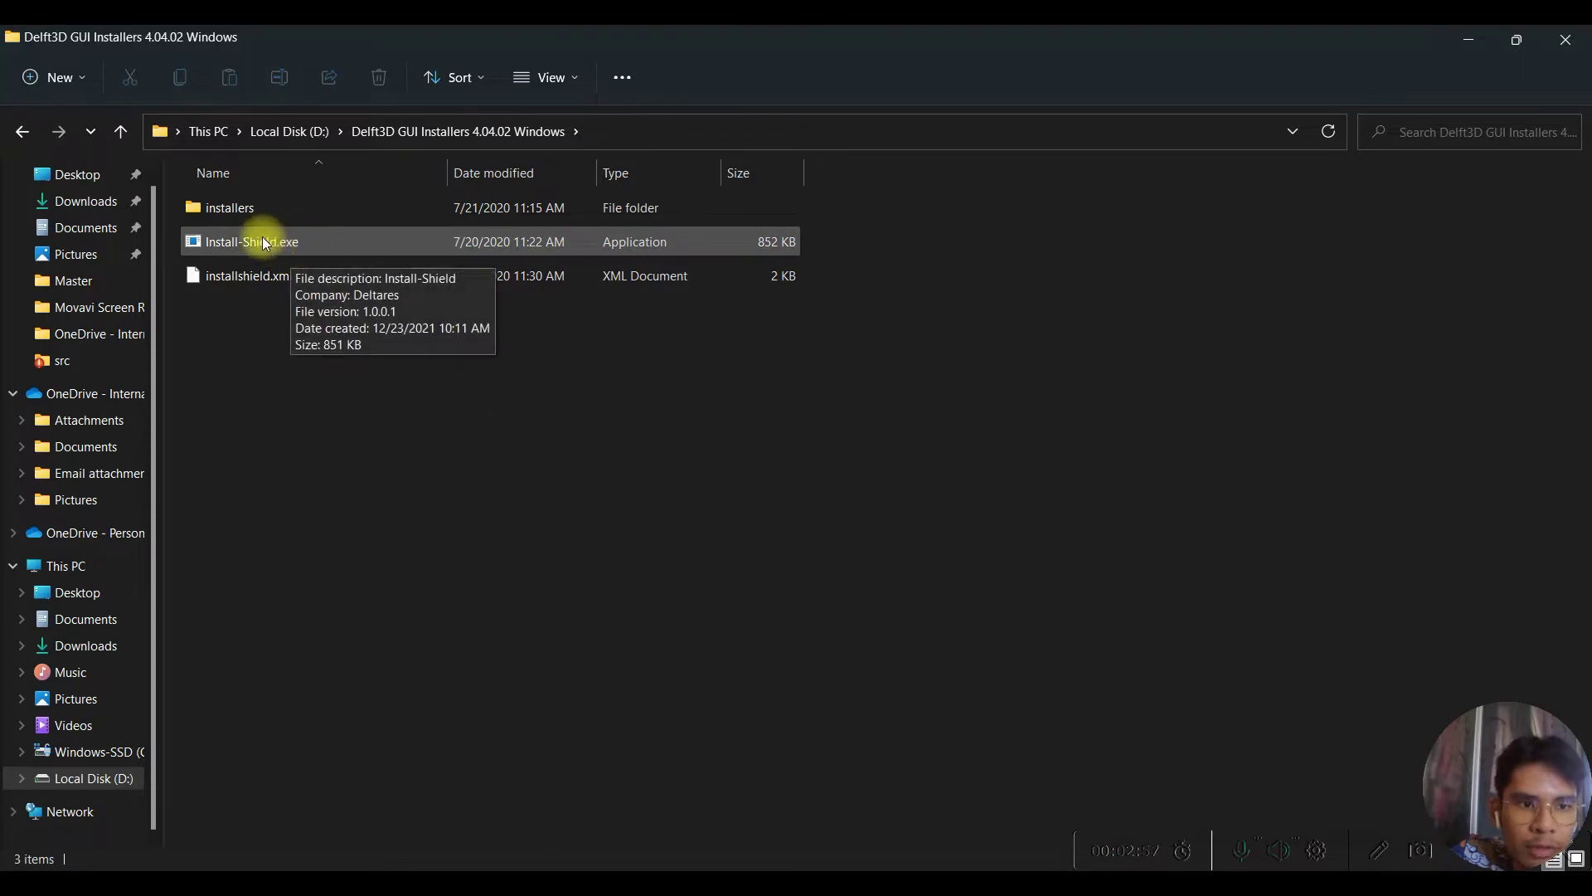
double_click(272, 213)
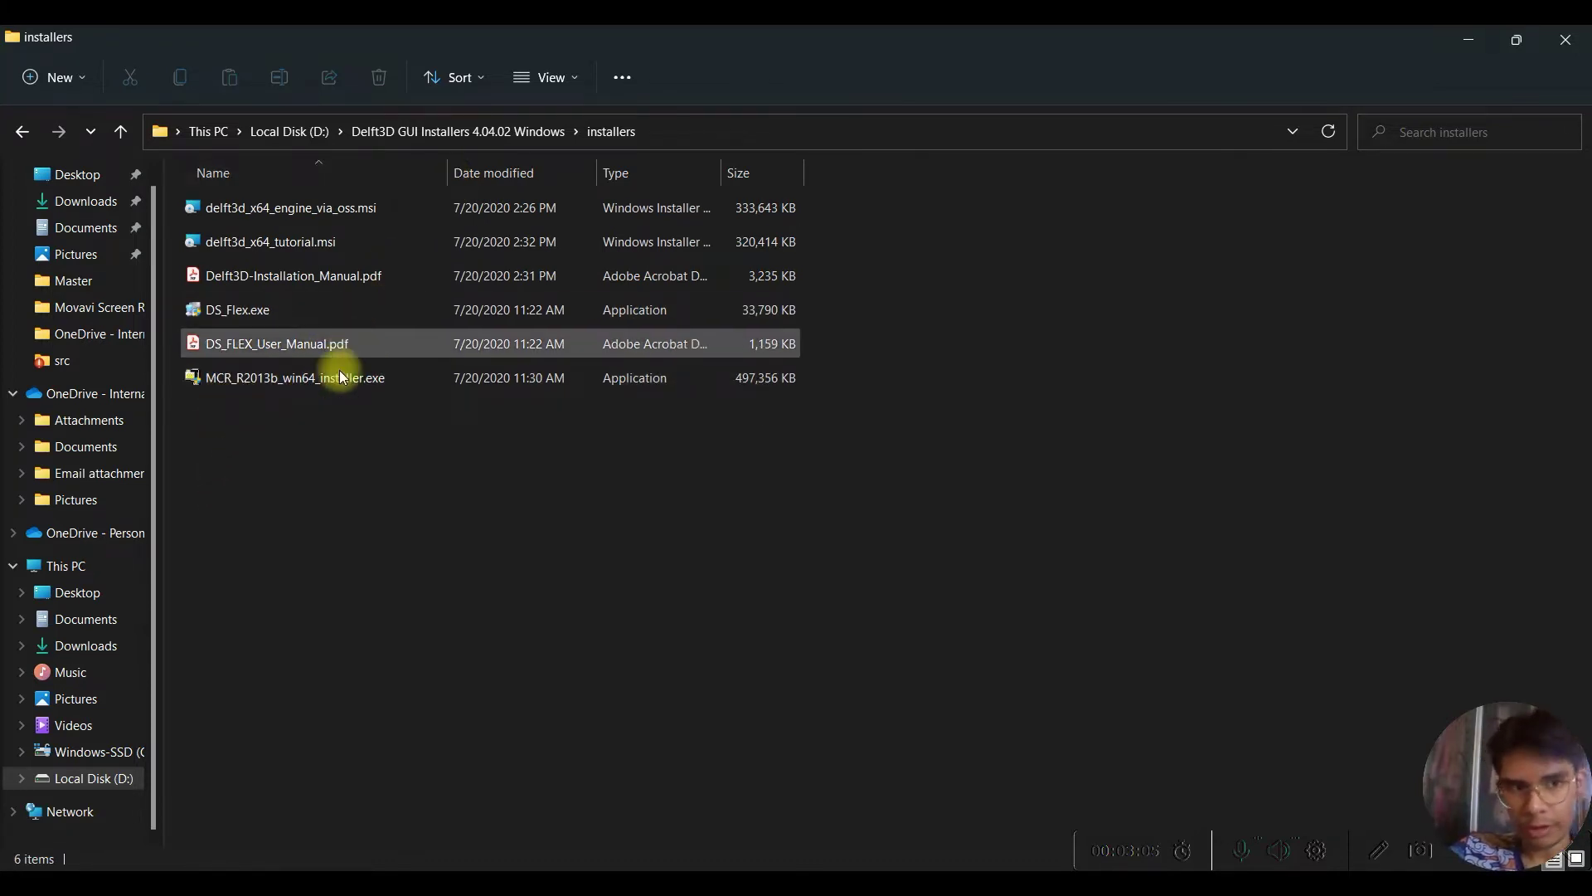
click(488, 133)
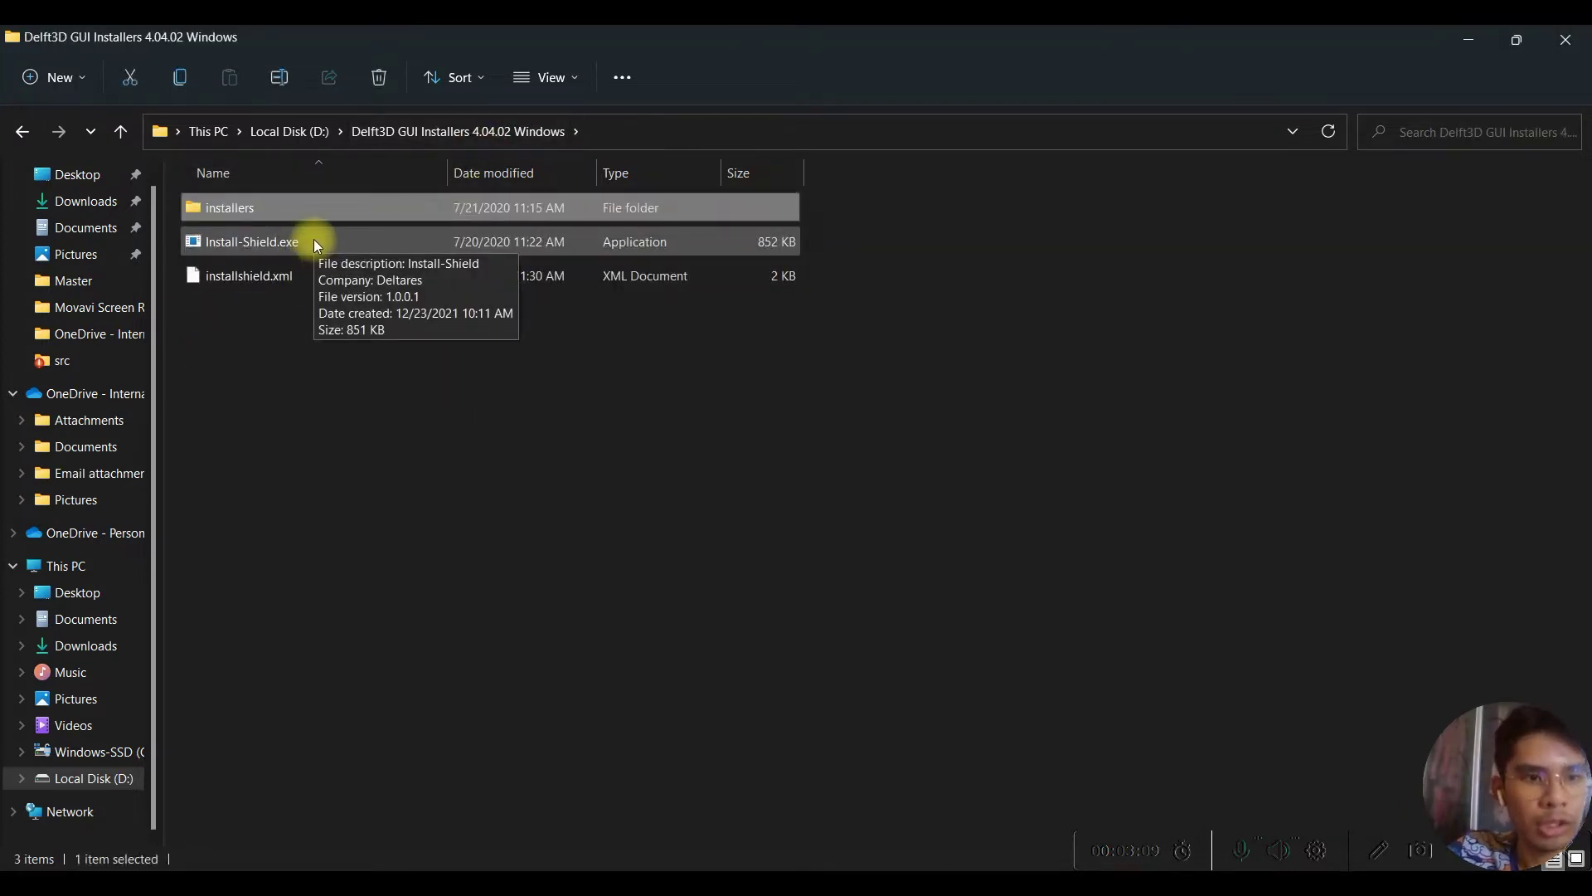
double_click(315, 242)
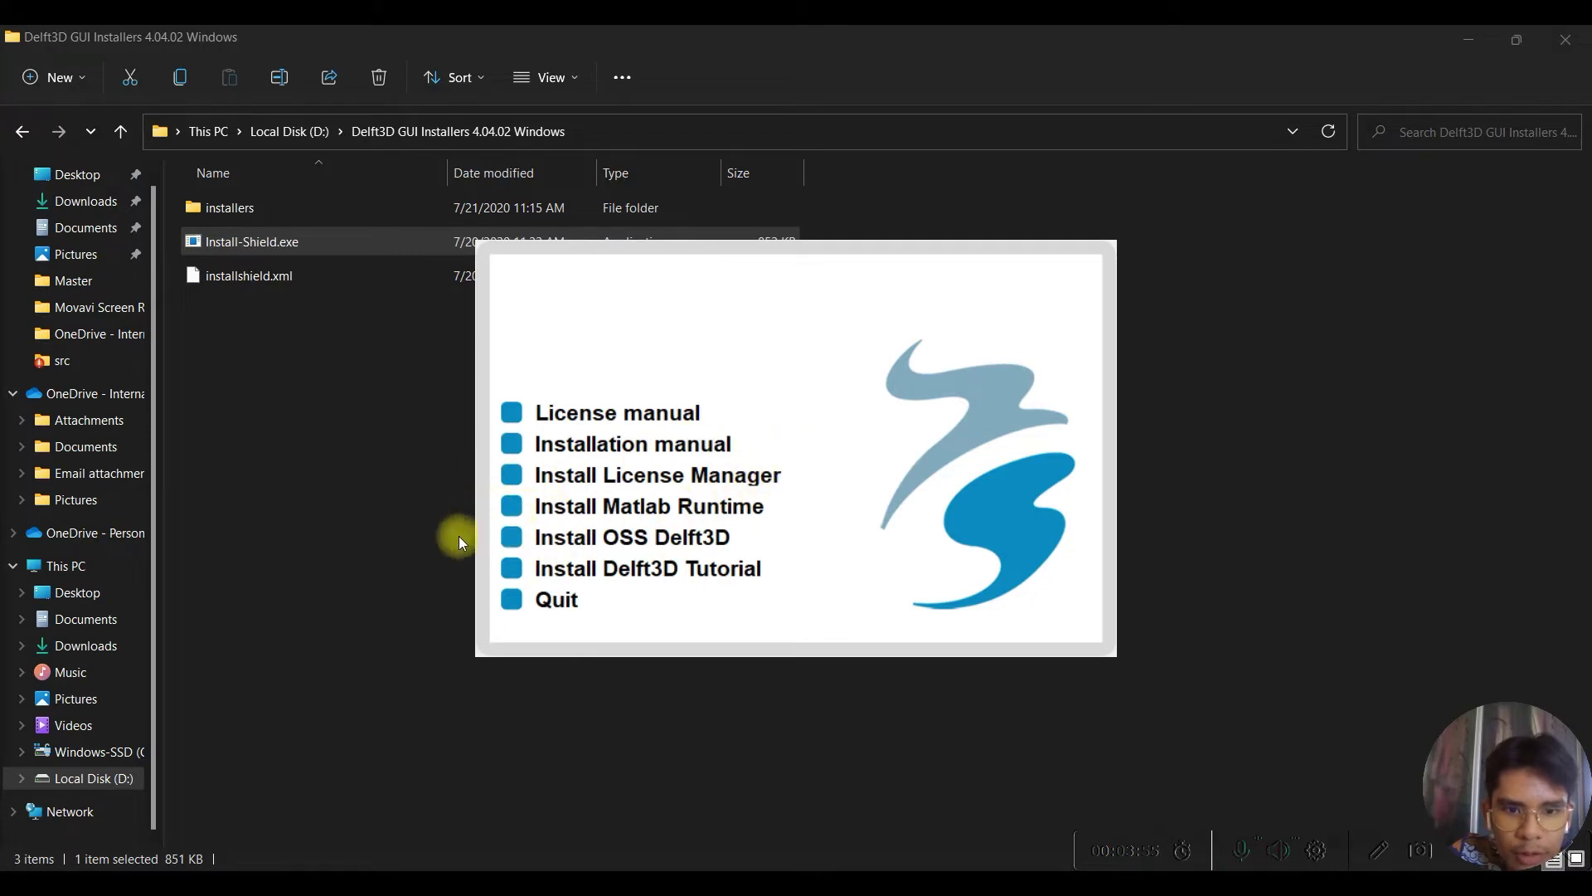
Start the License Manager installation, accept removal of the previous installation, and choose to install the license file now
click(667, 471)
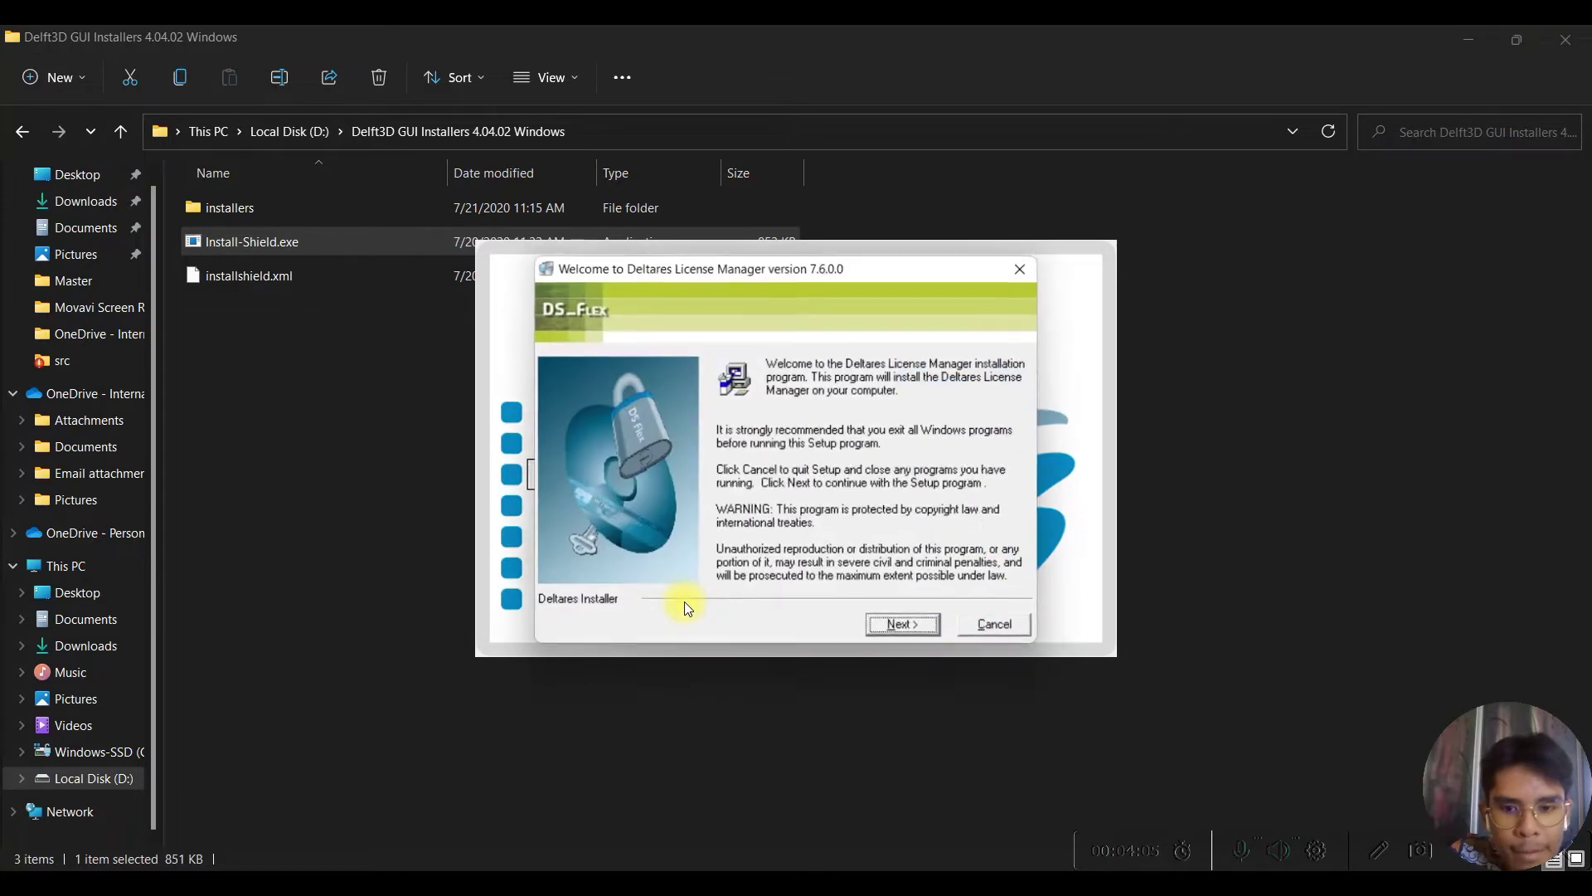
click(910, 629)
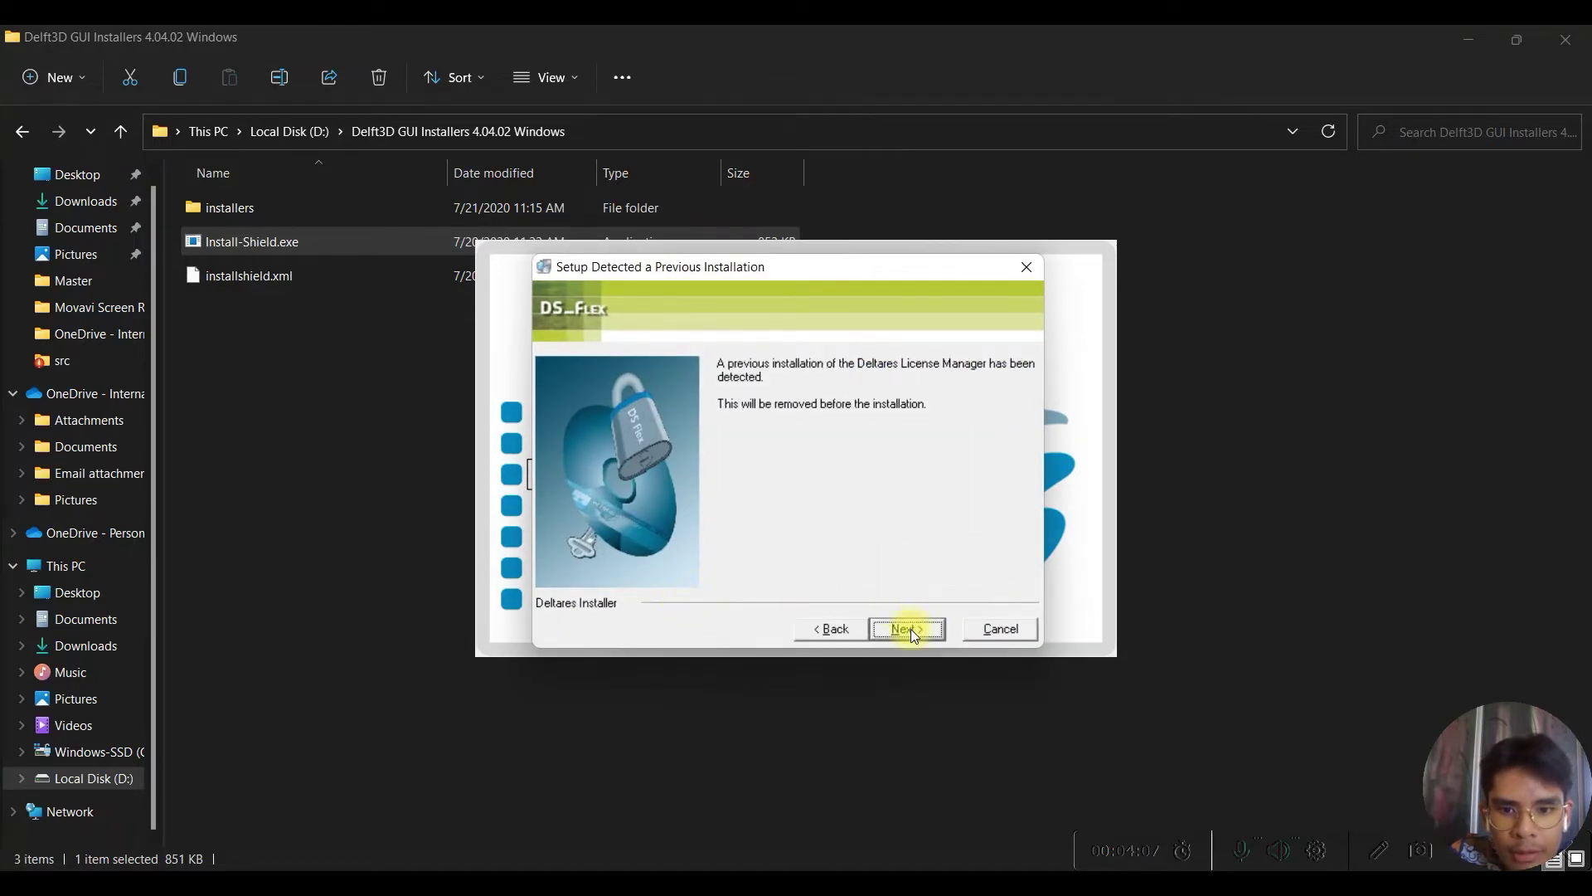
click(911, 629)
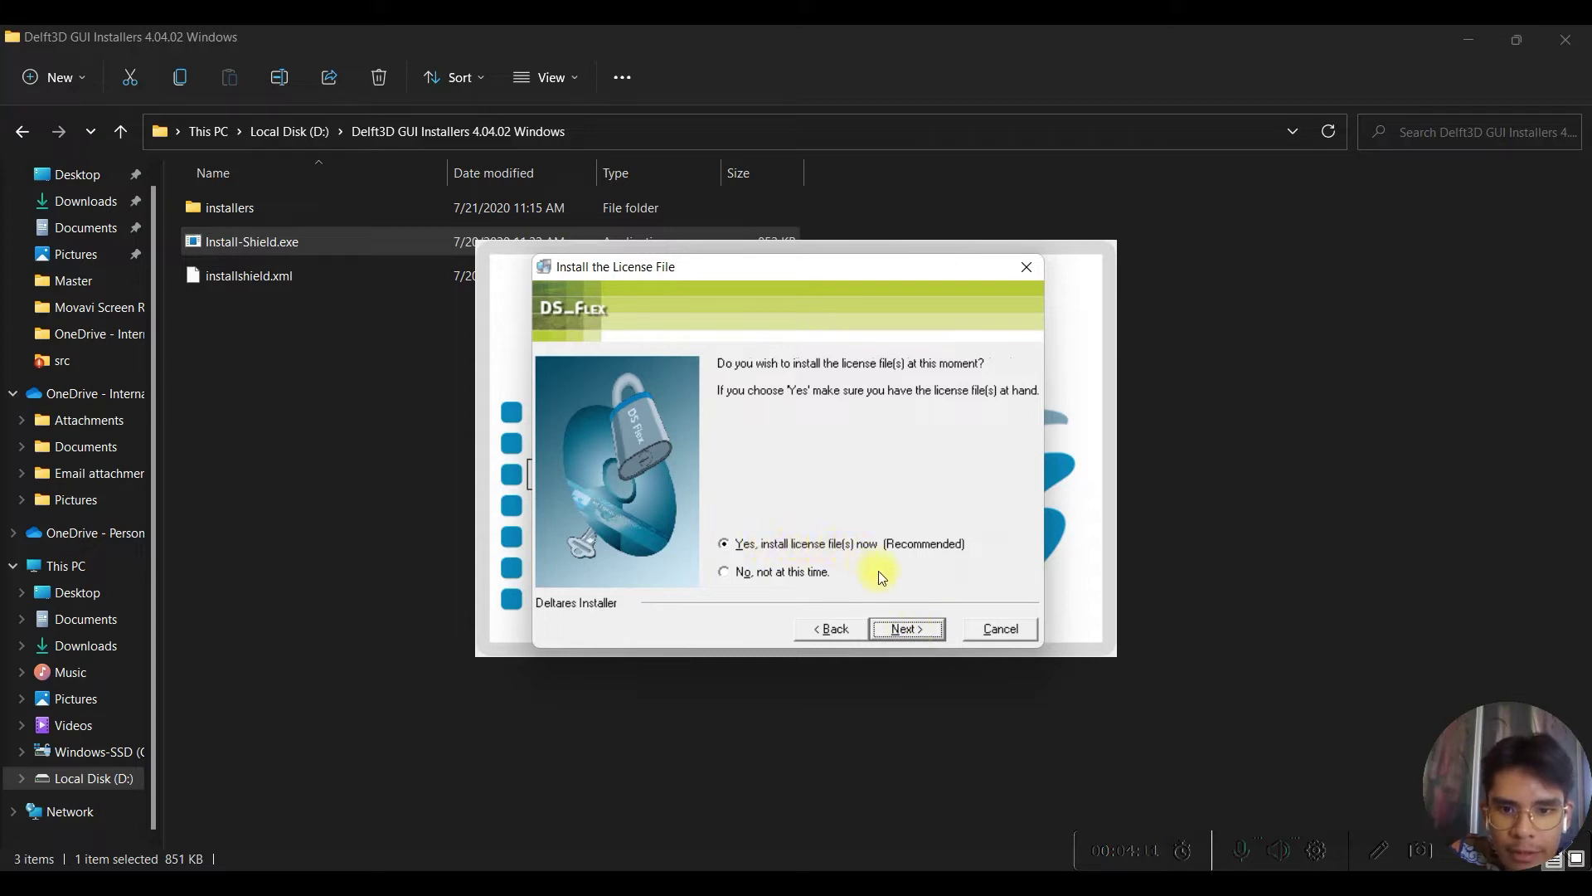
click(911, 628)
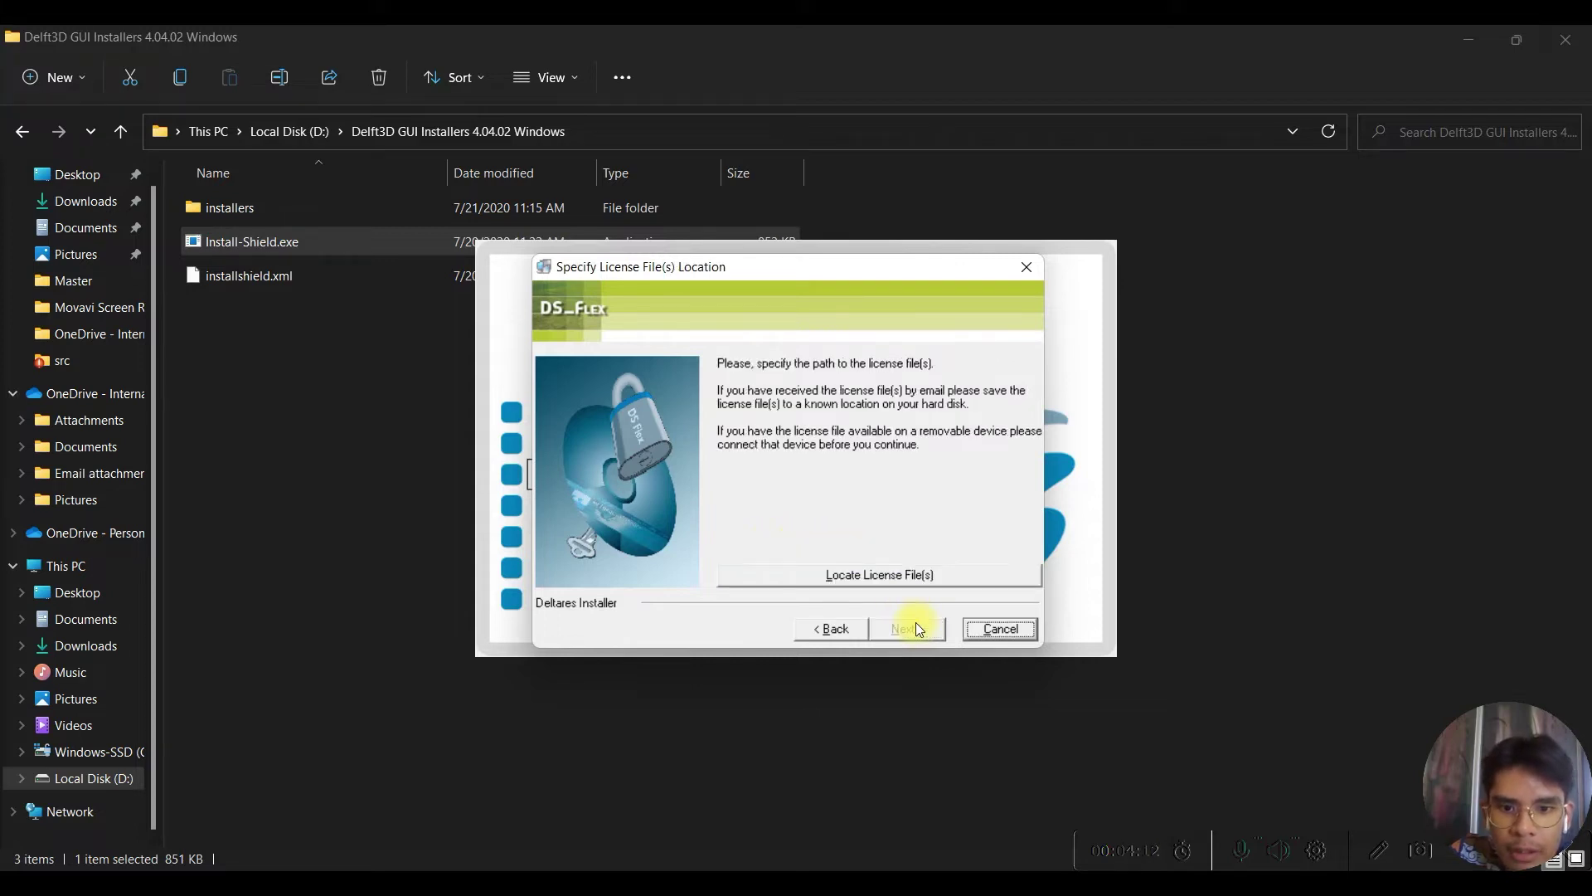
Specify Delft3D_GUI.lic on the desktop as the license file and install the Deltares License Manager
click(917, 575)
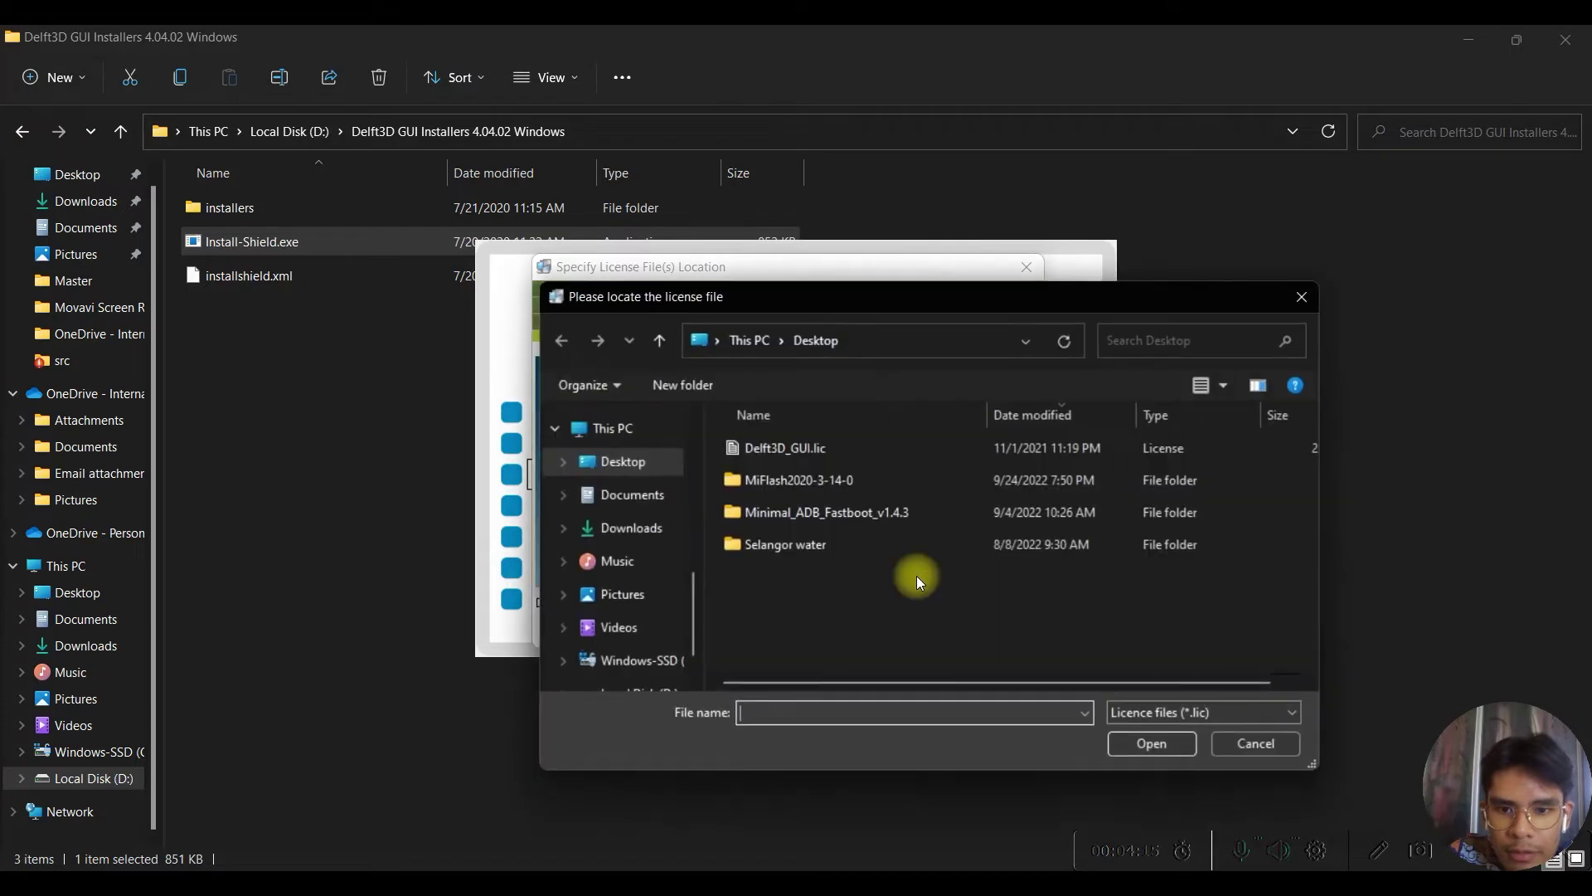
click(796, 450)
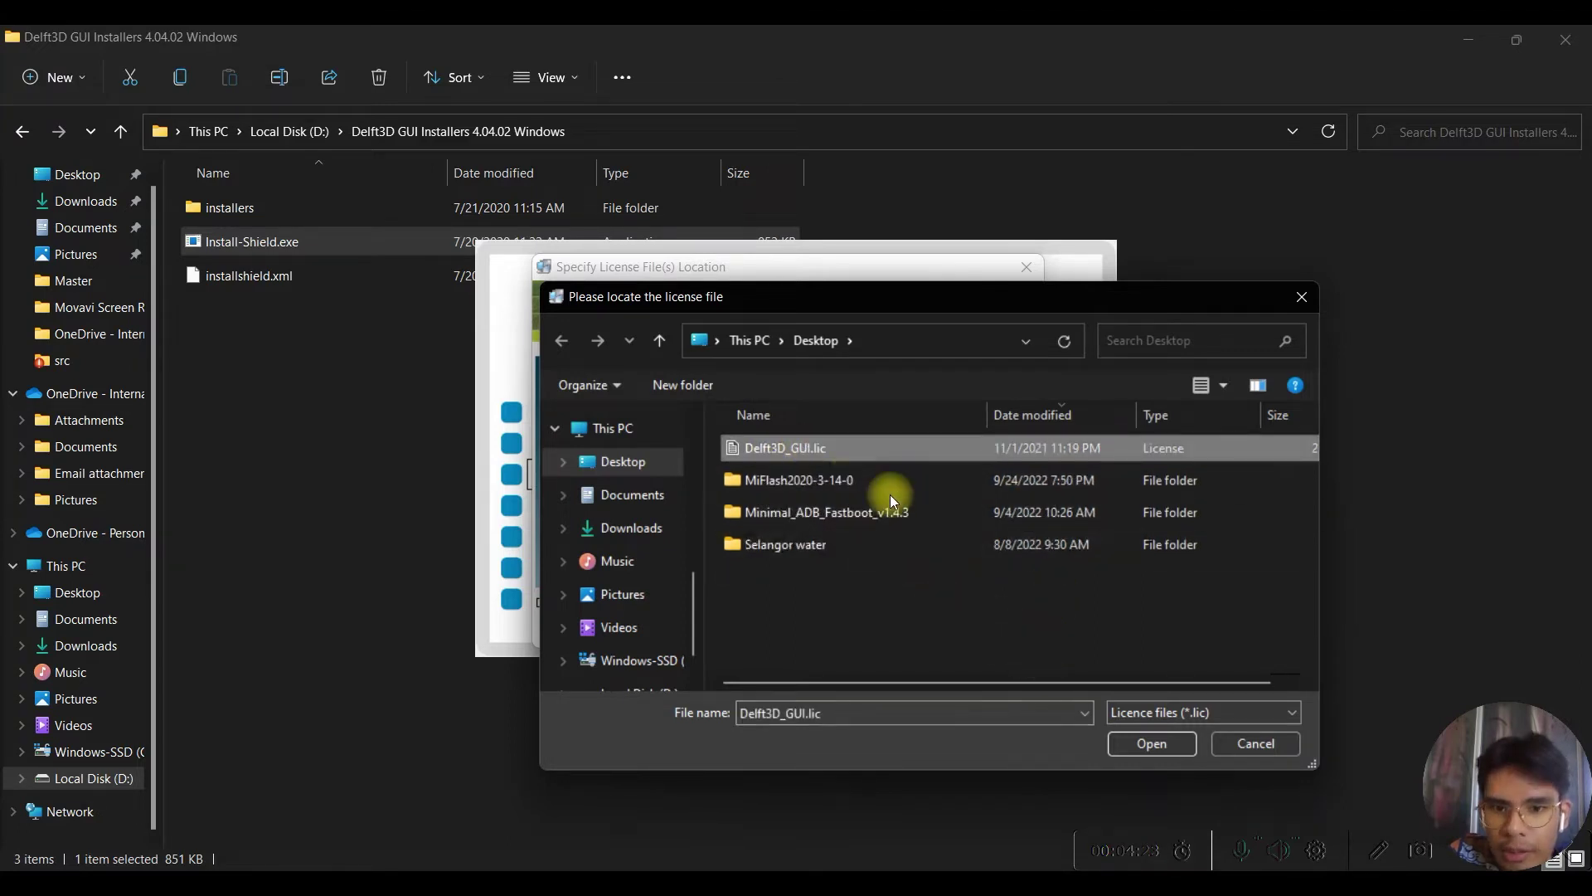
click(1132, 744)
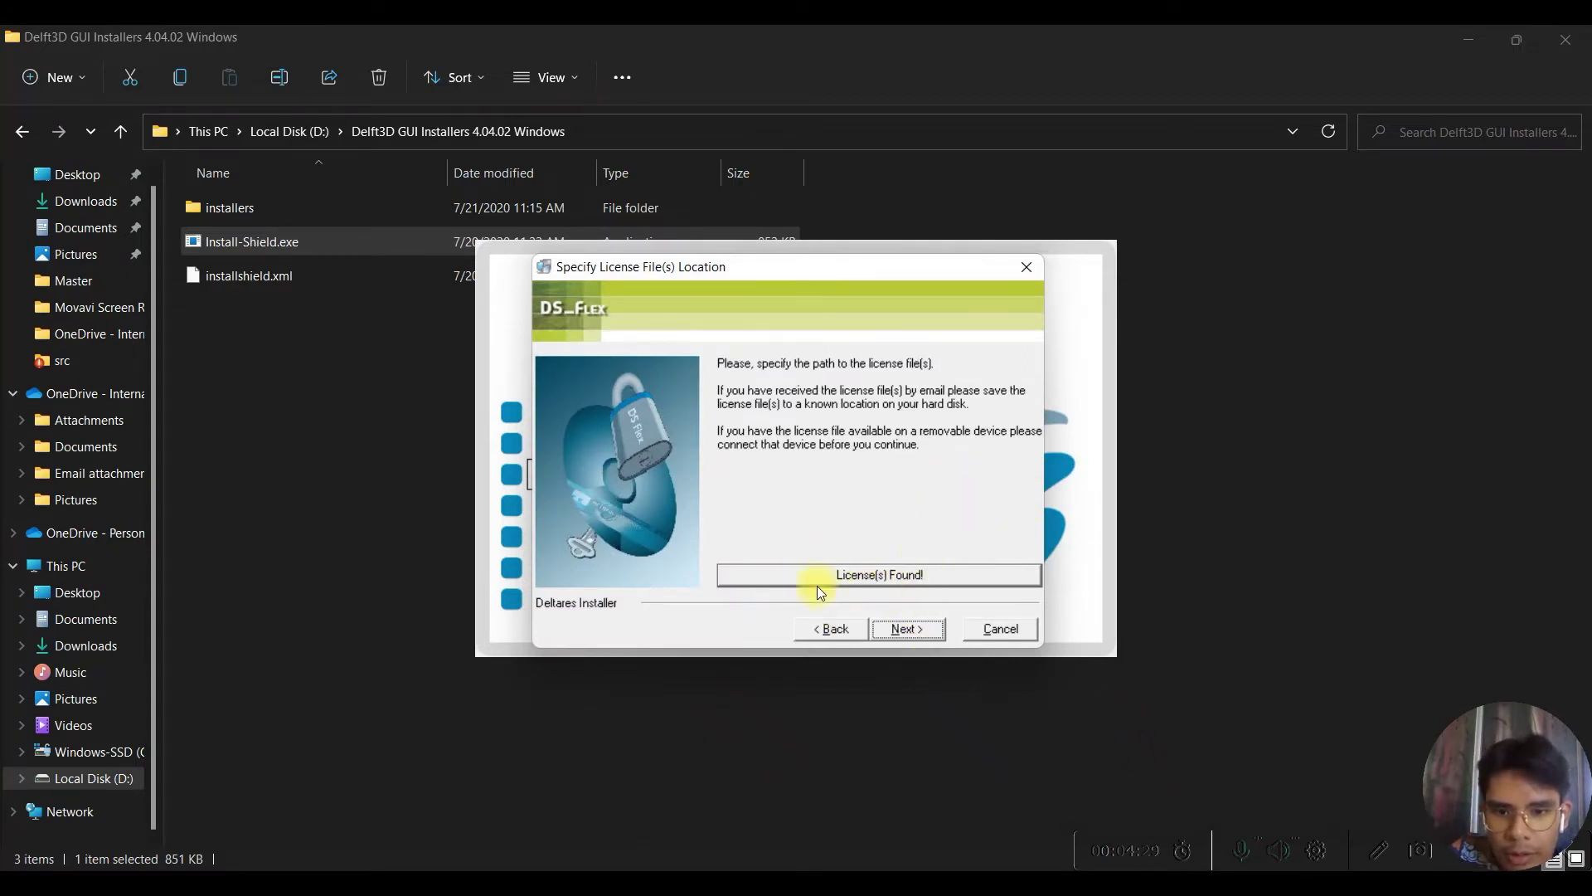
click(931, 628)
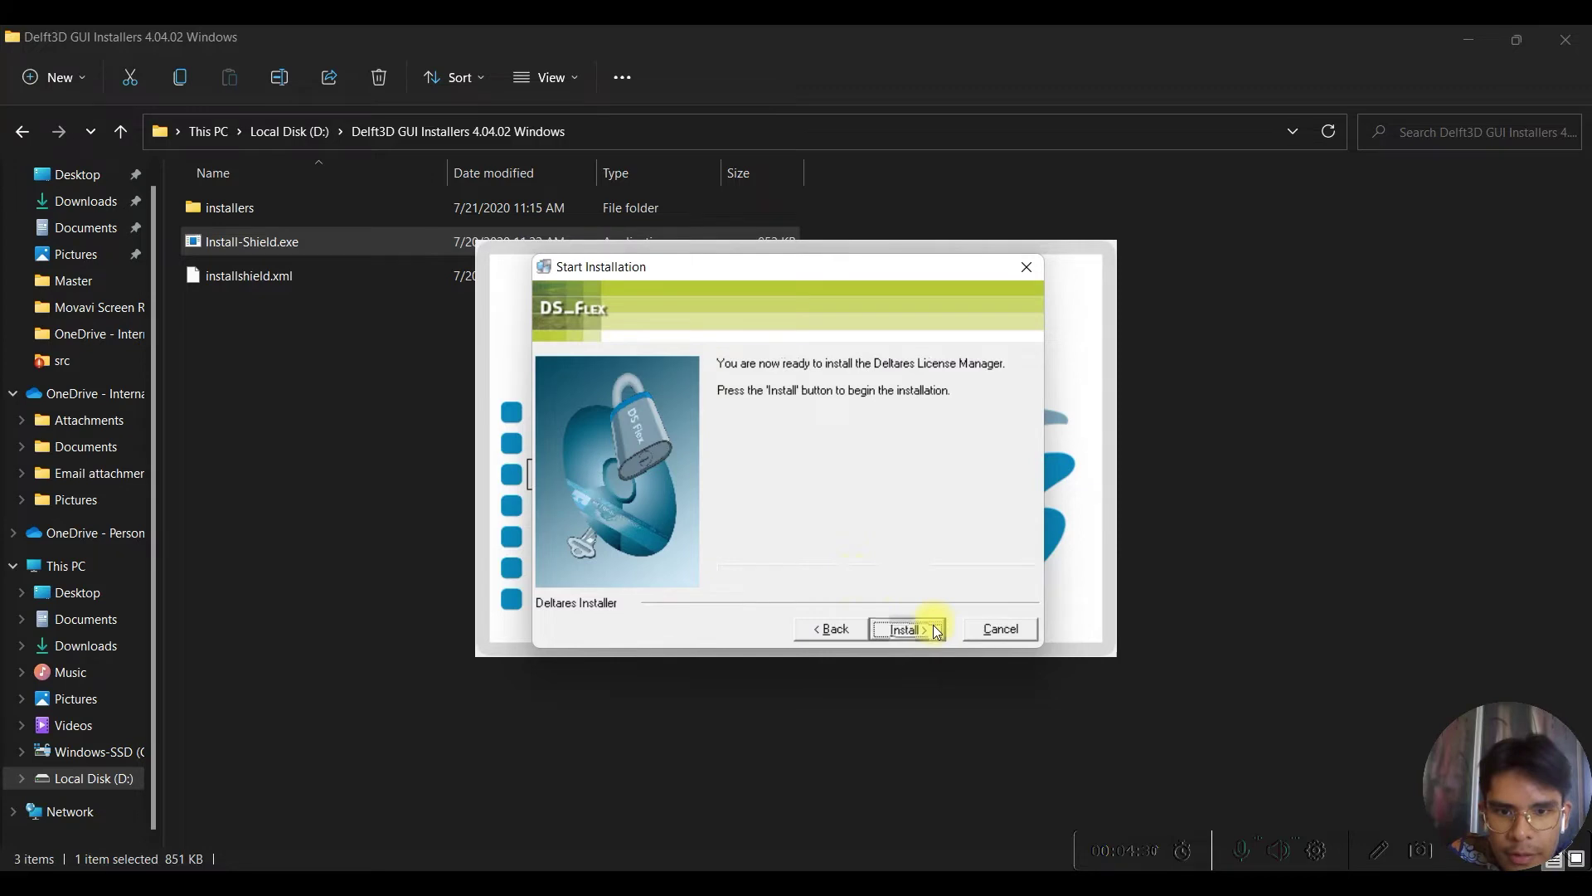
click(935, 630)
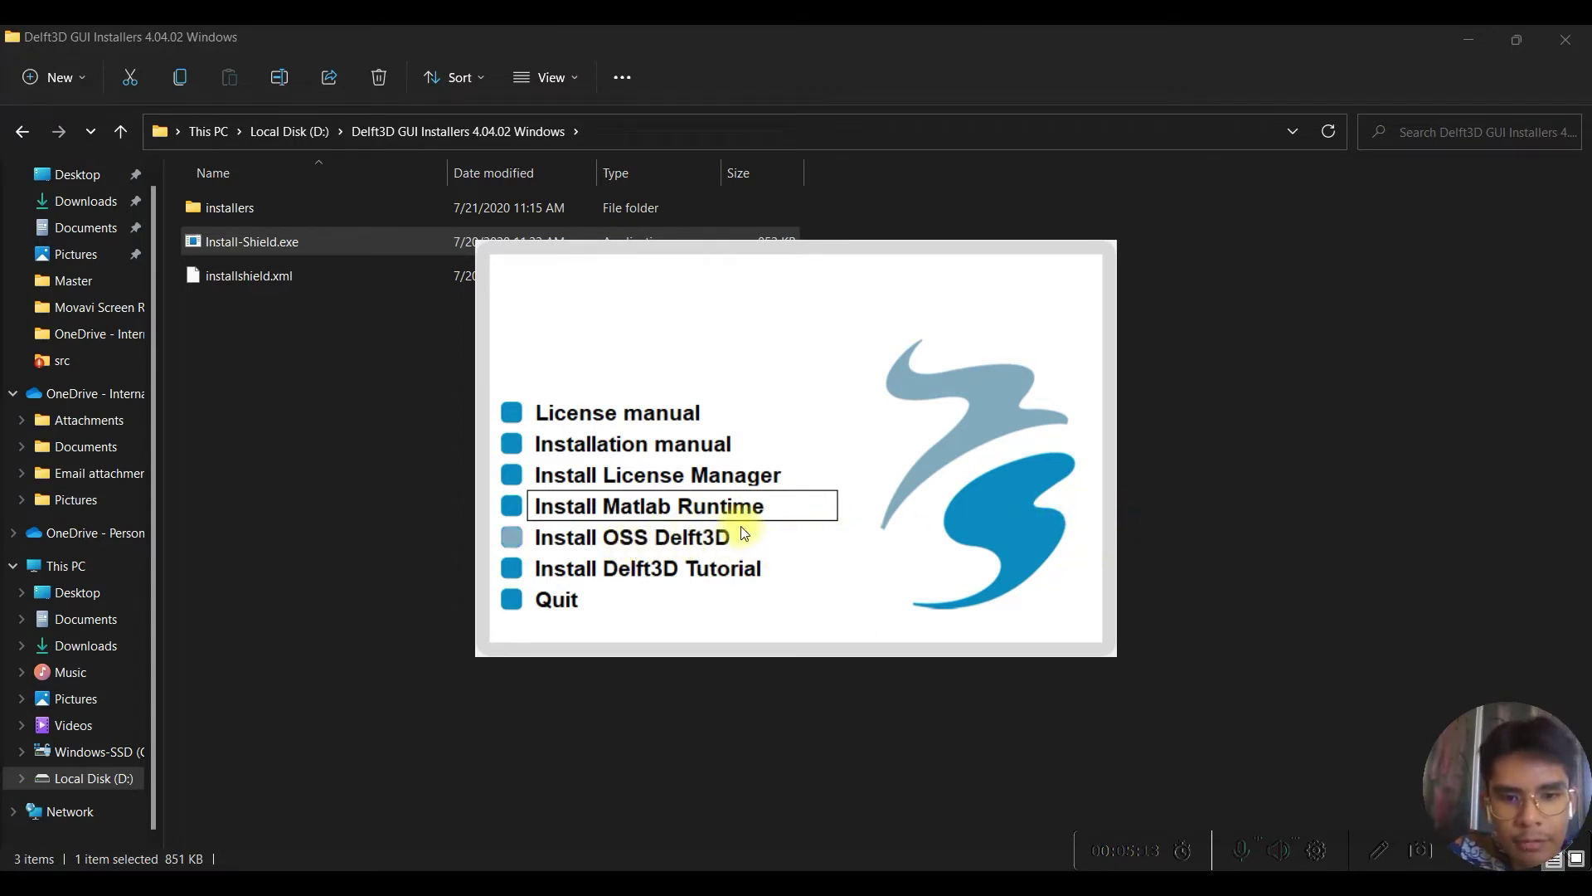
click(699, 539)
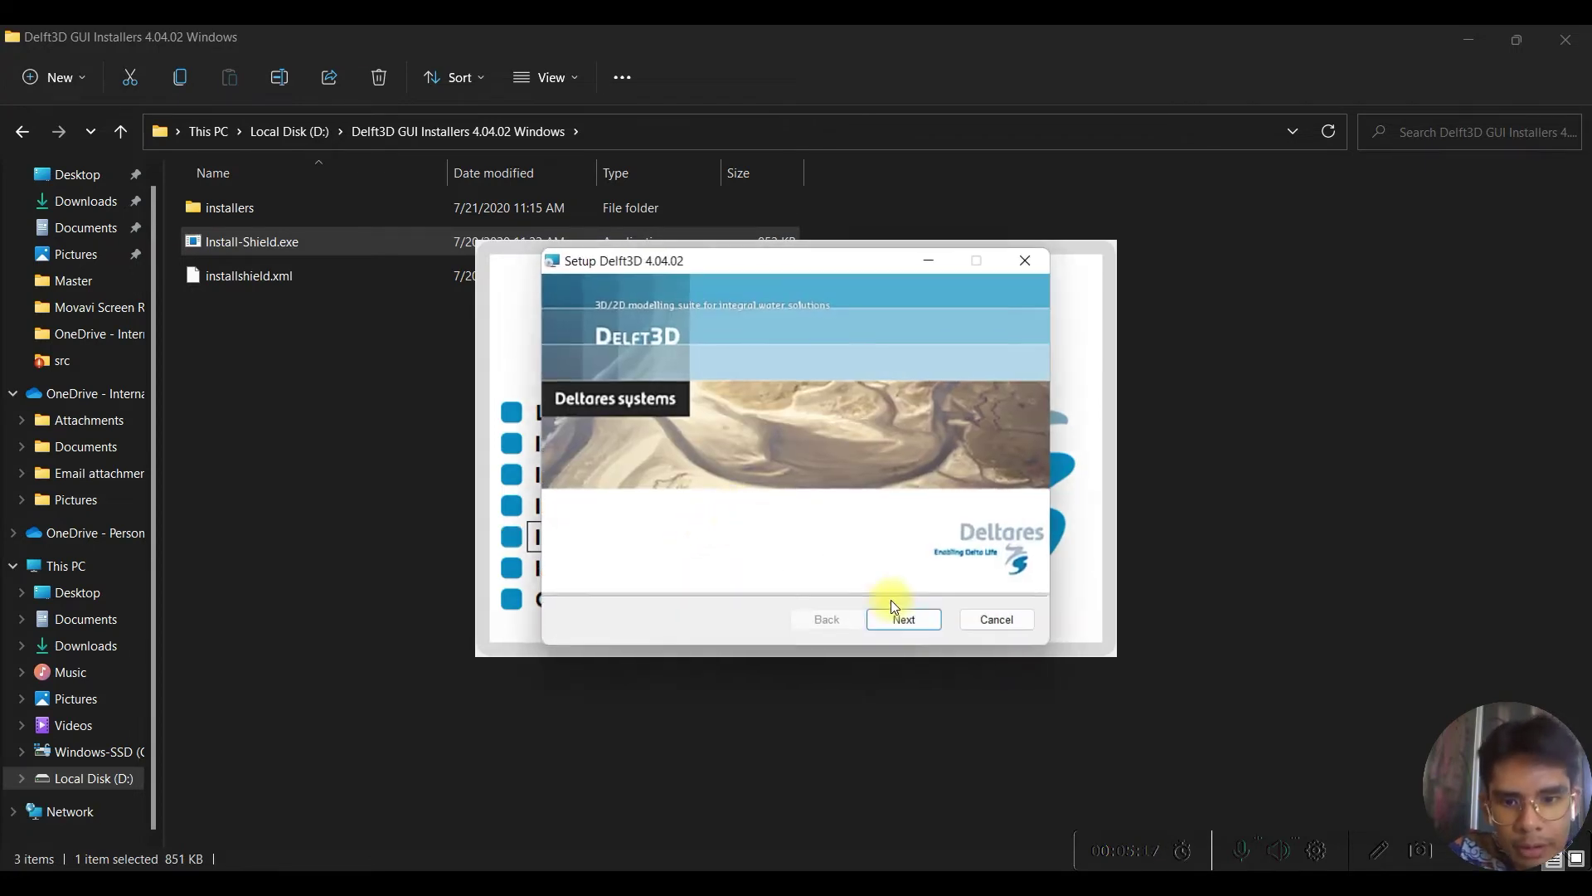
click(906, 621)
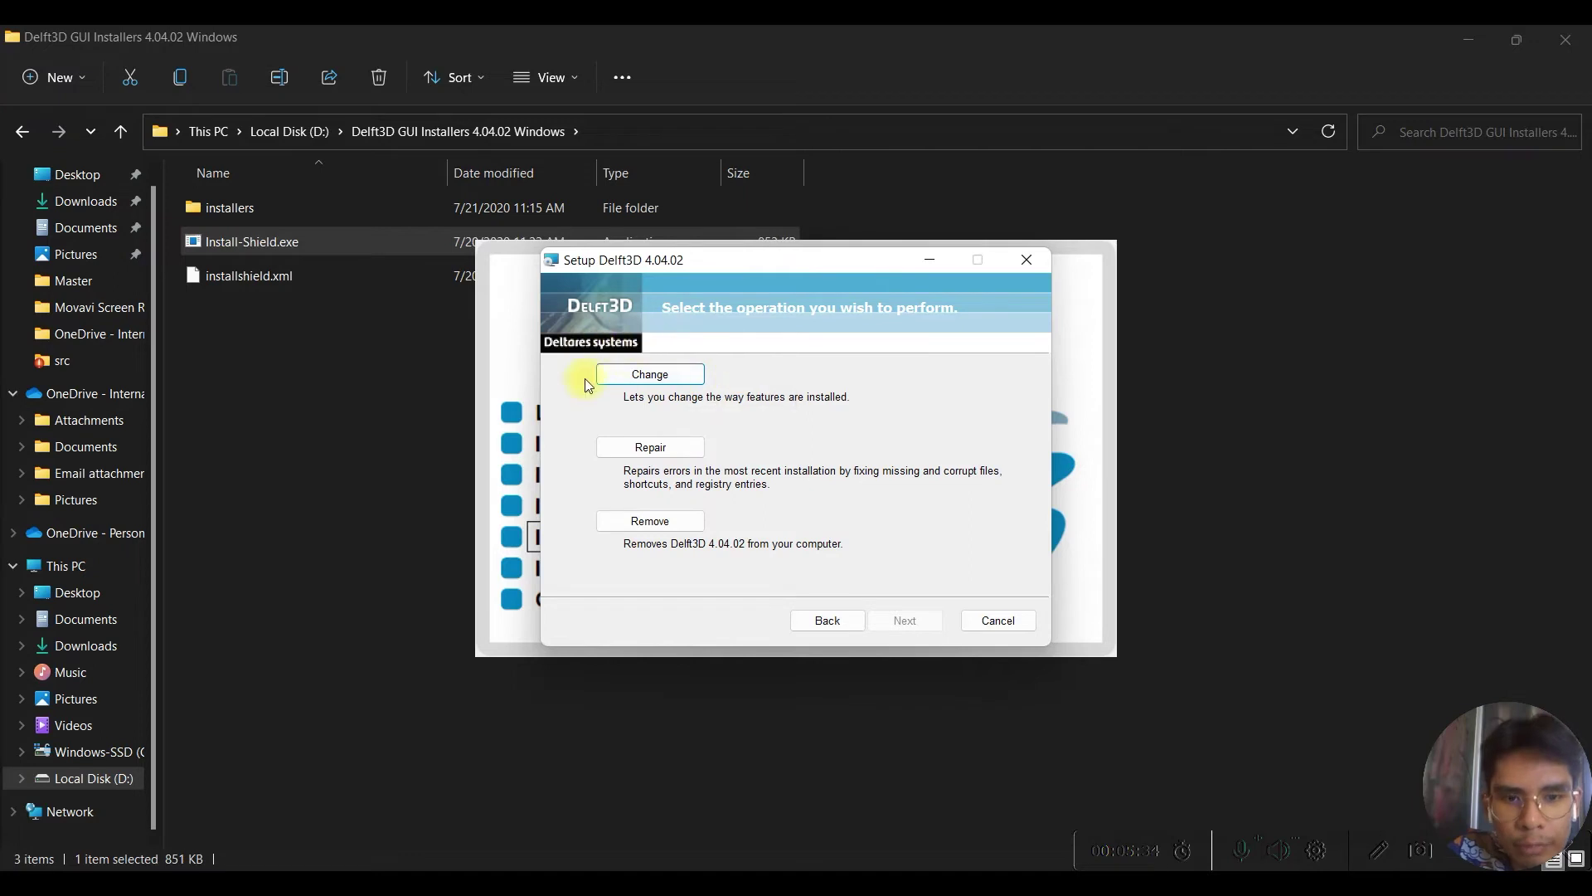
click(1007, 624)
click(756, 492)
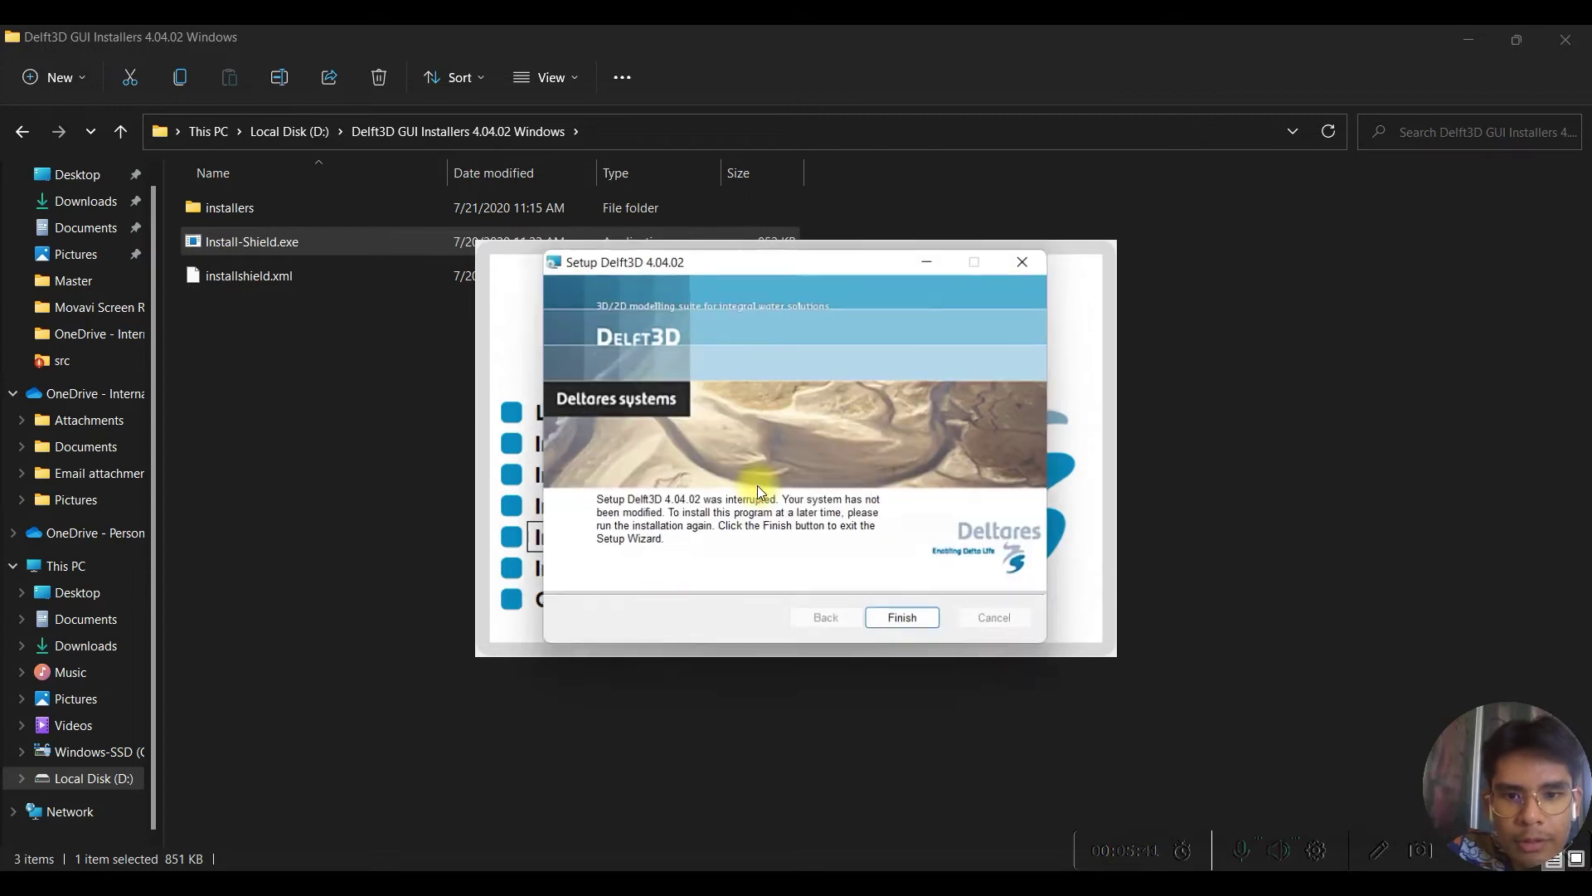
click(916, 620)
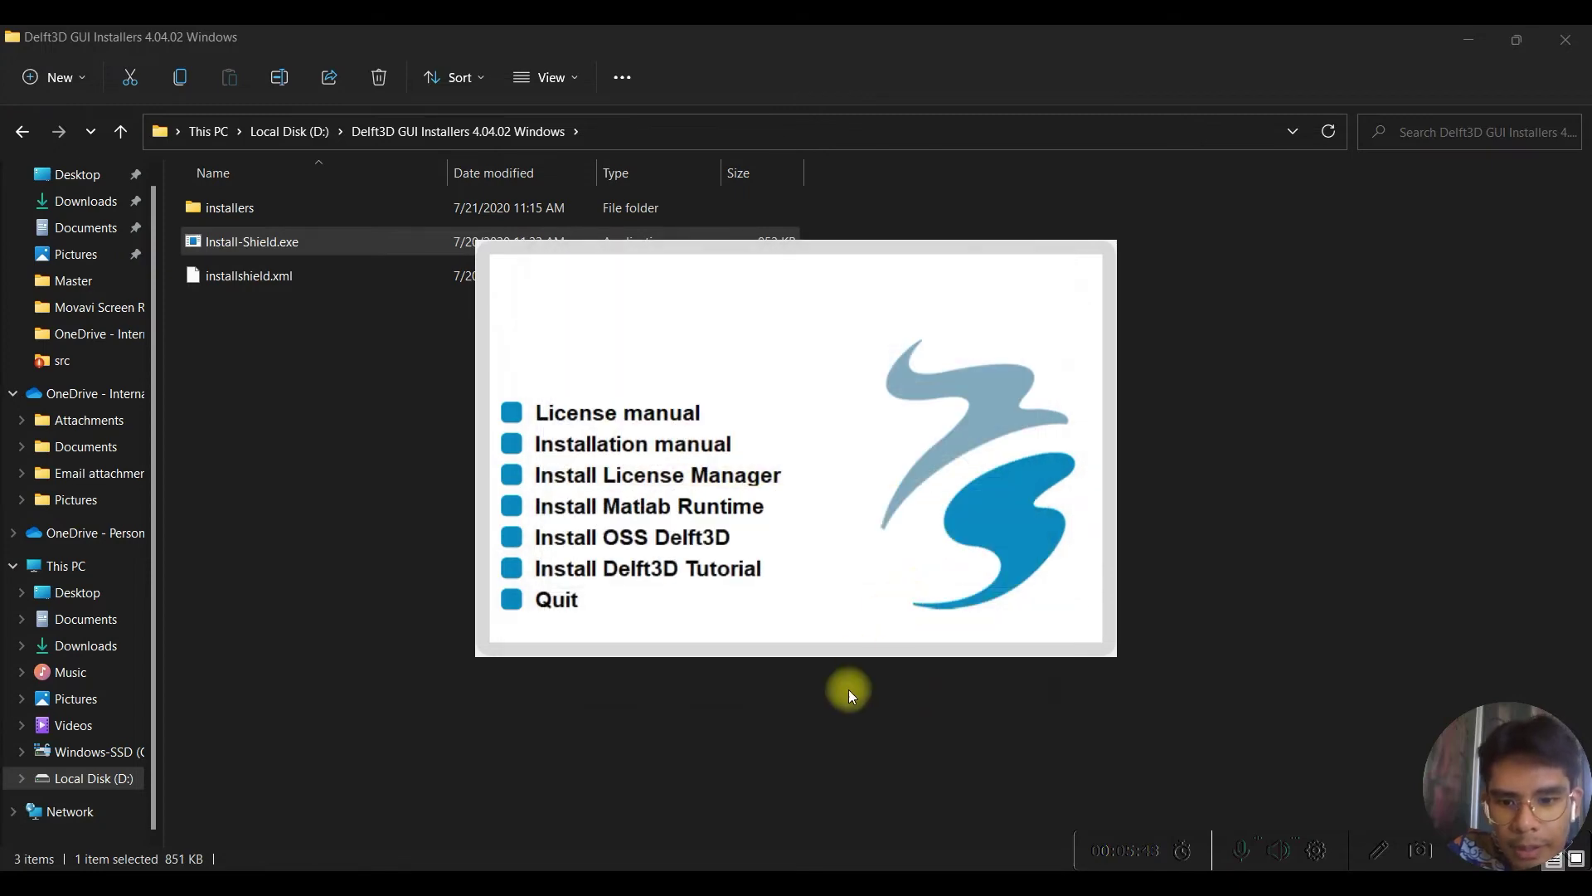
key(alt+Tab)
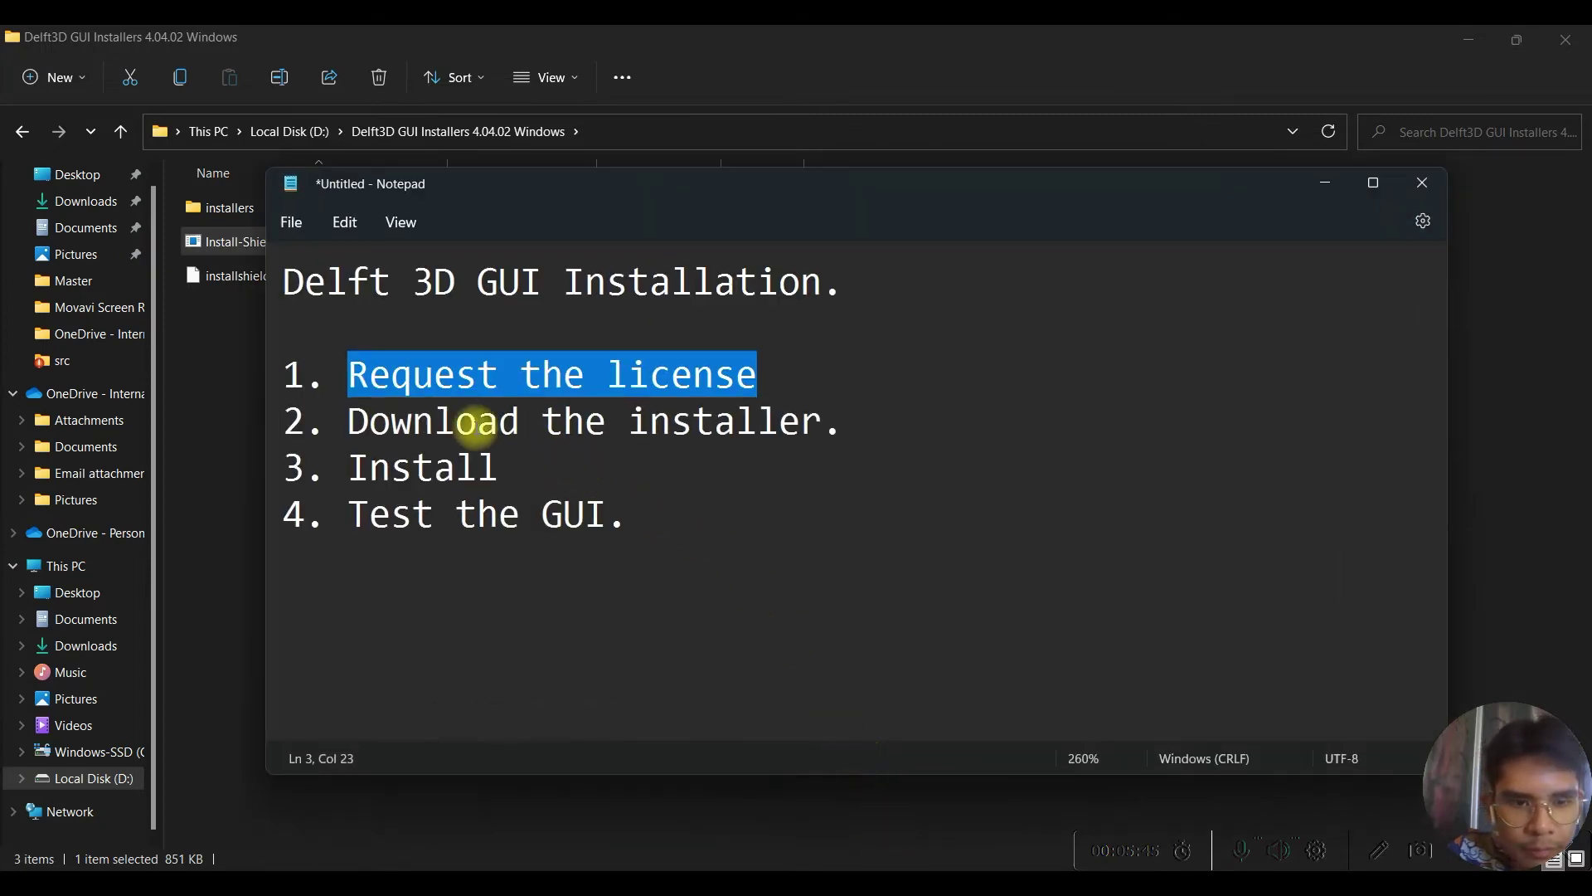
drag(327, 473, 499, 464)
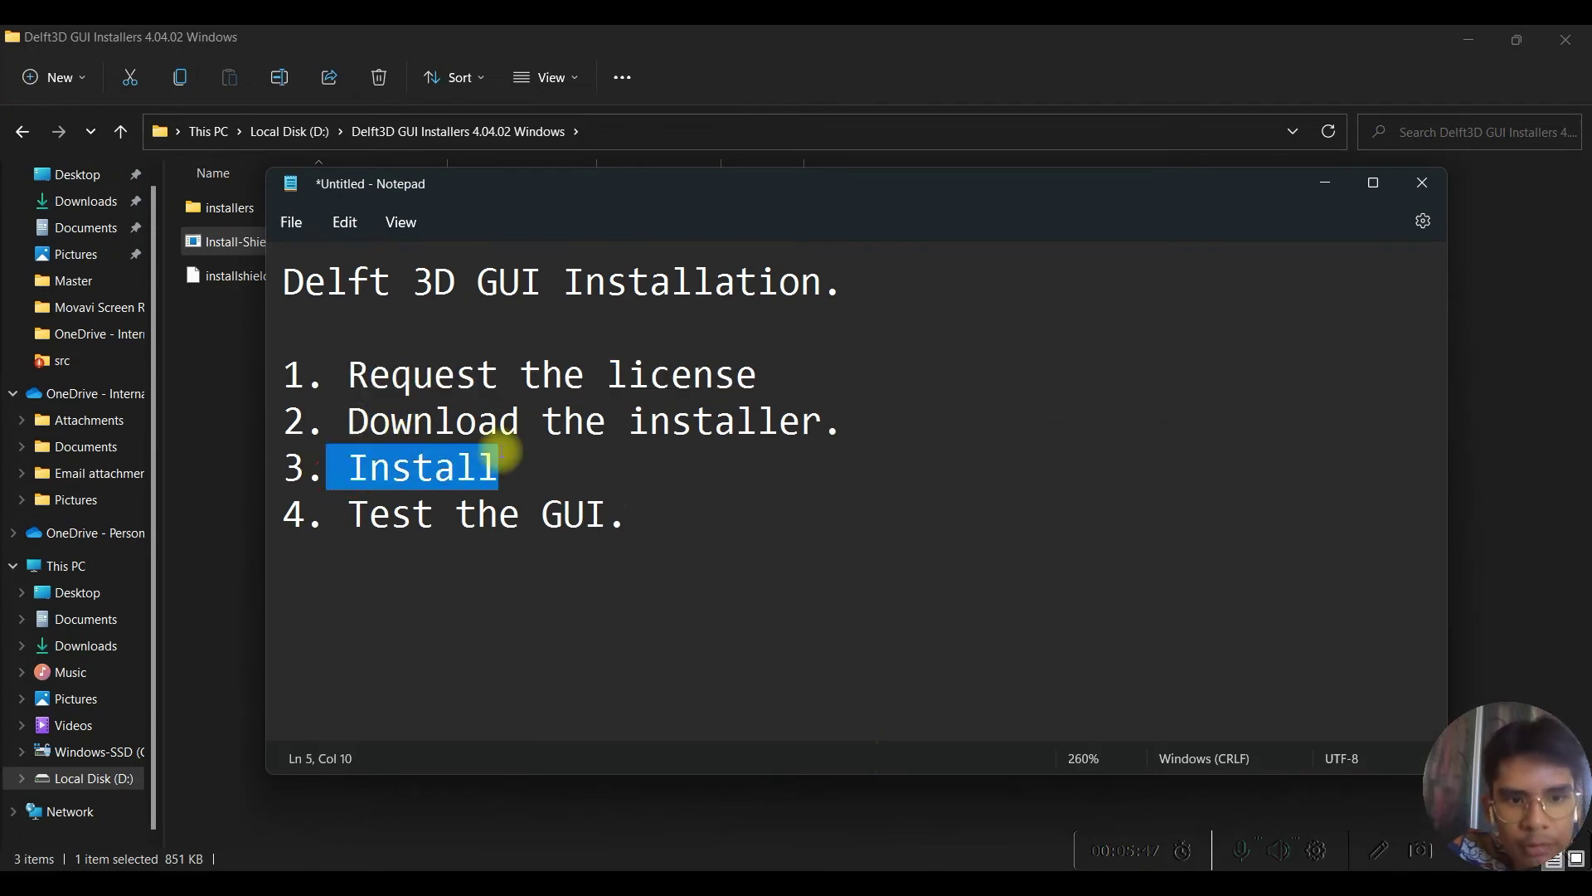
click(521, 468)
drag(346, 466, 478, 463)
click(602, 469)
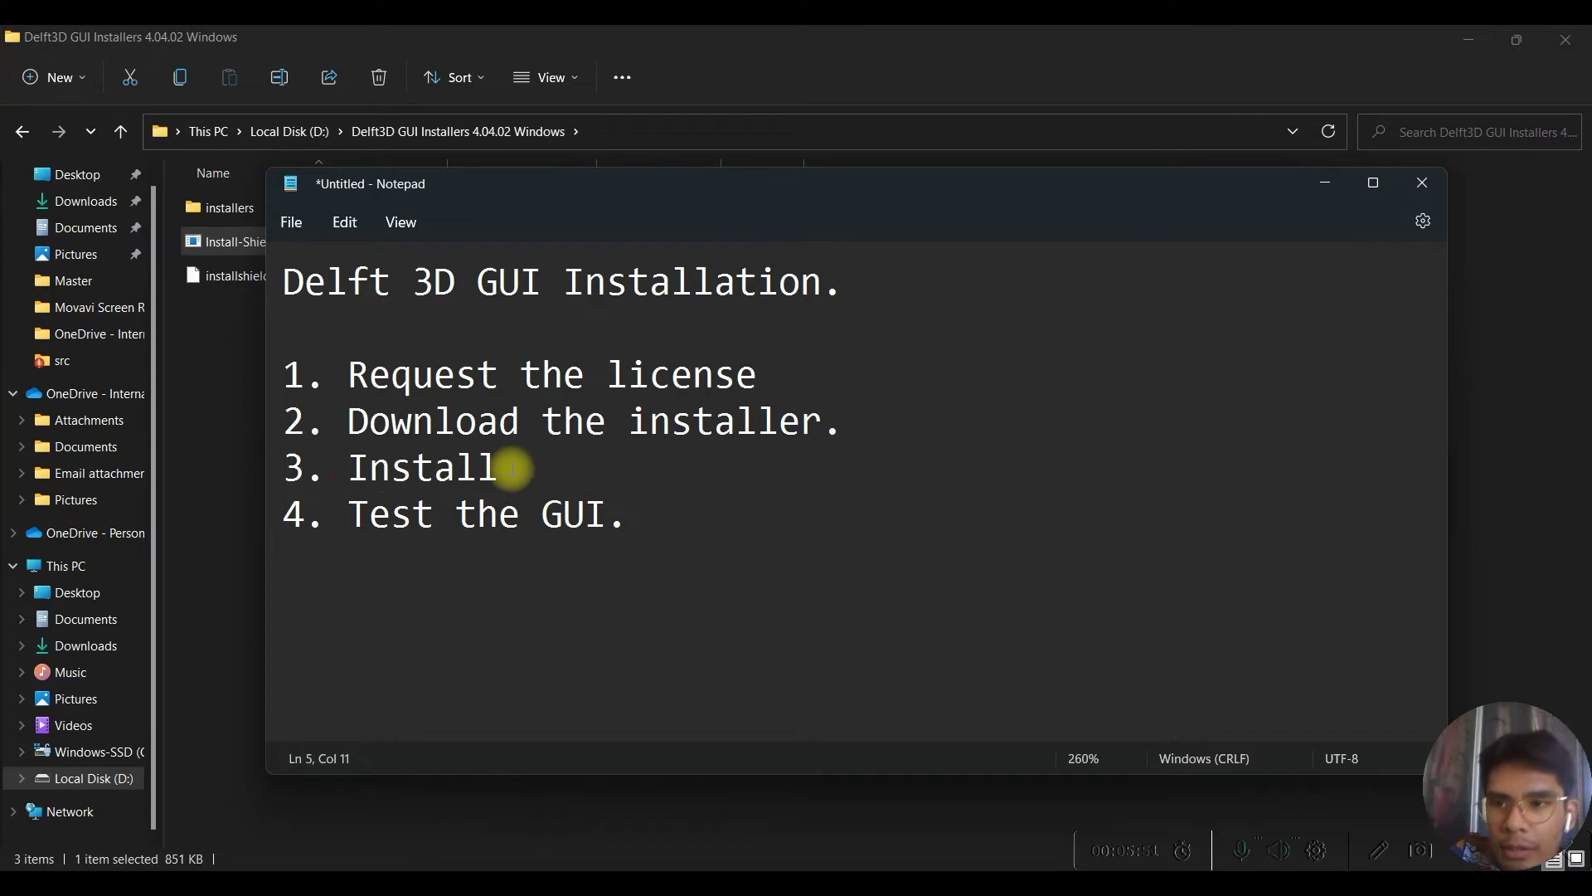
click(1317, 196)
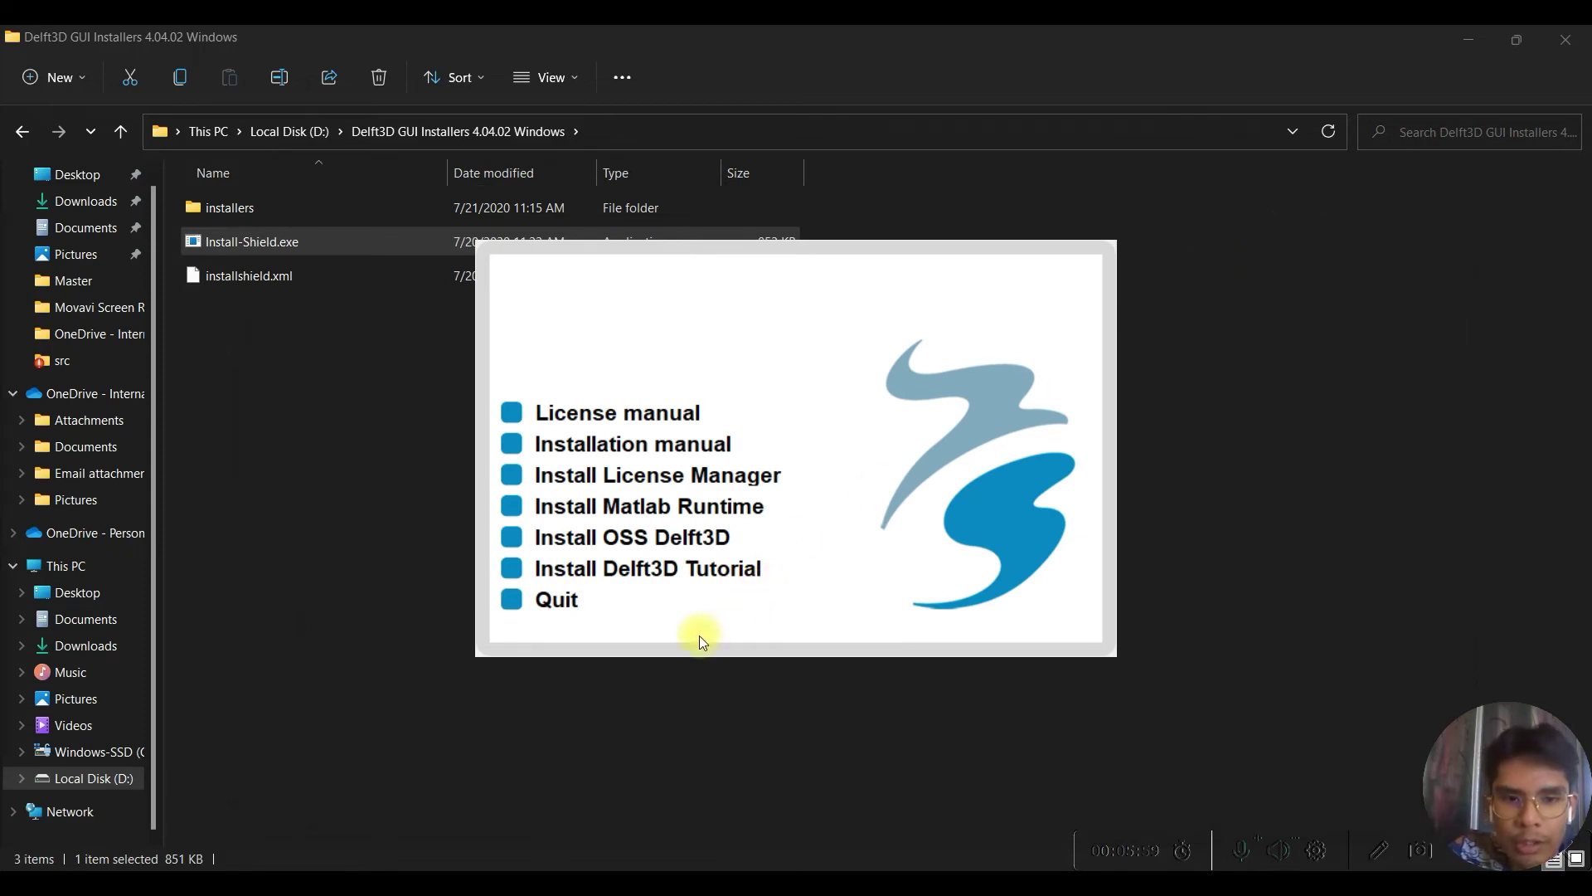
Quit the installer and open the D:\69179\src\bin\x64 folder with the compiled Delft3D files
click(556, 599)
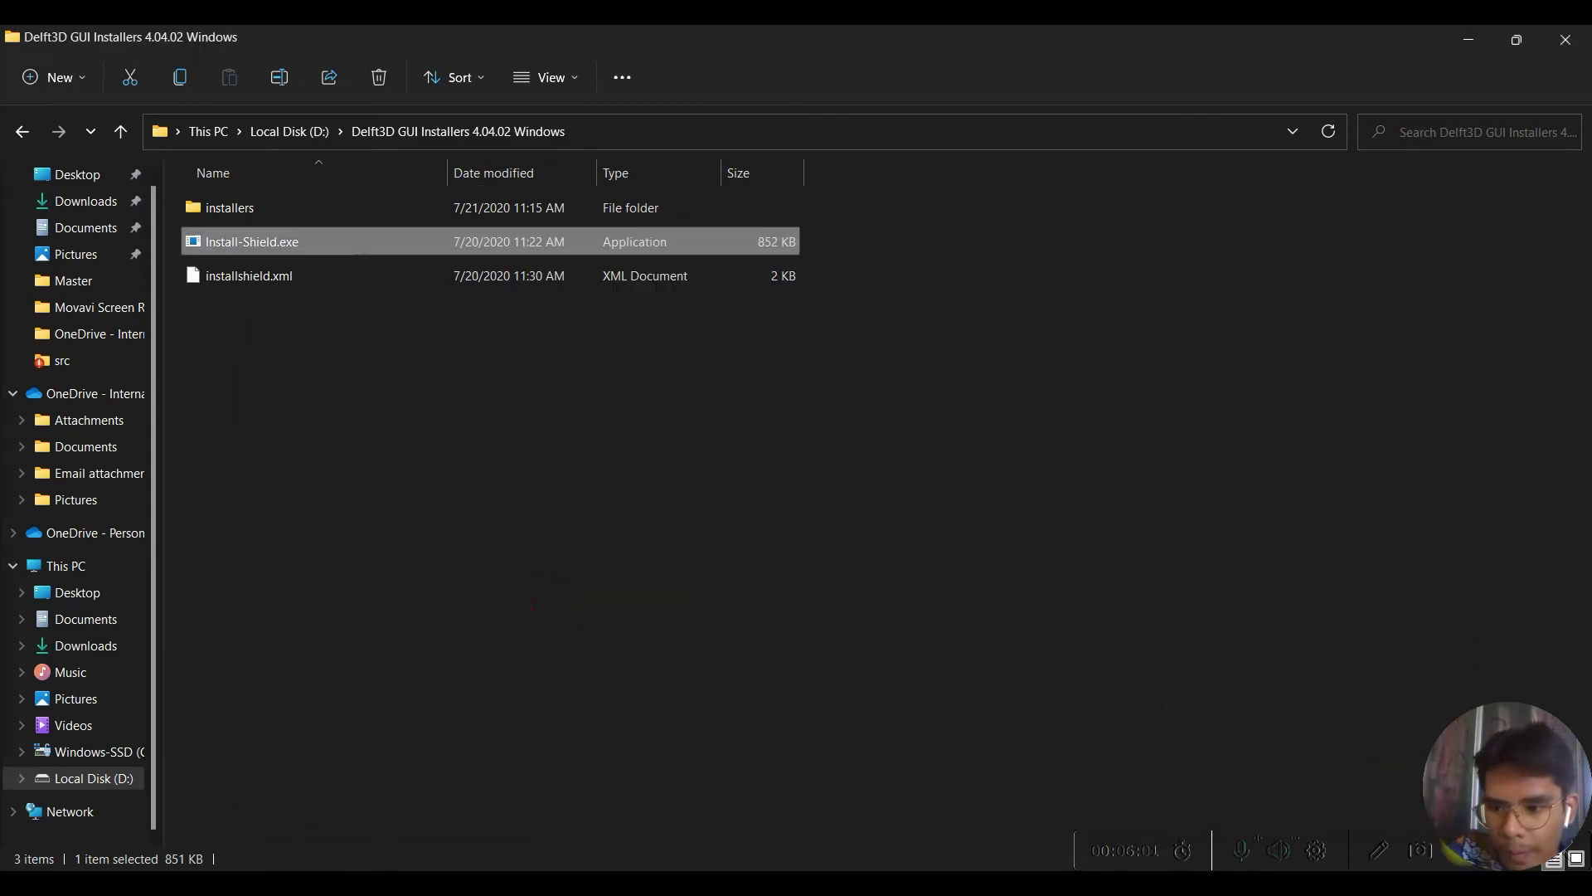
key(alt+Up)
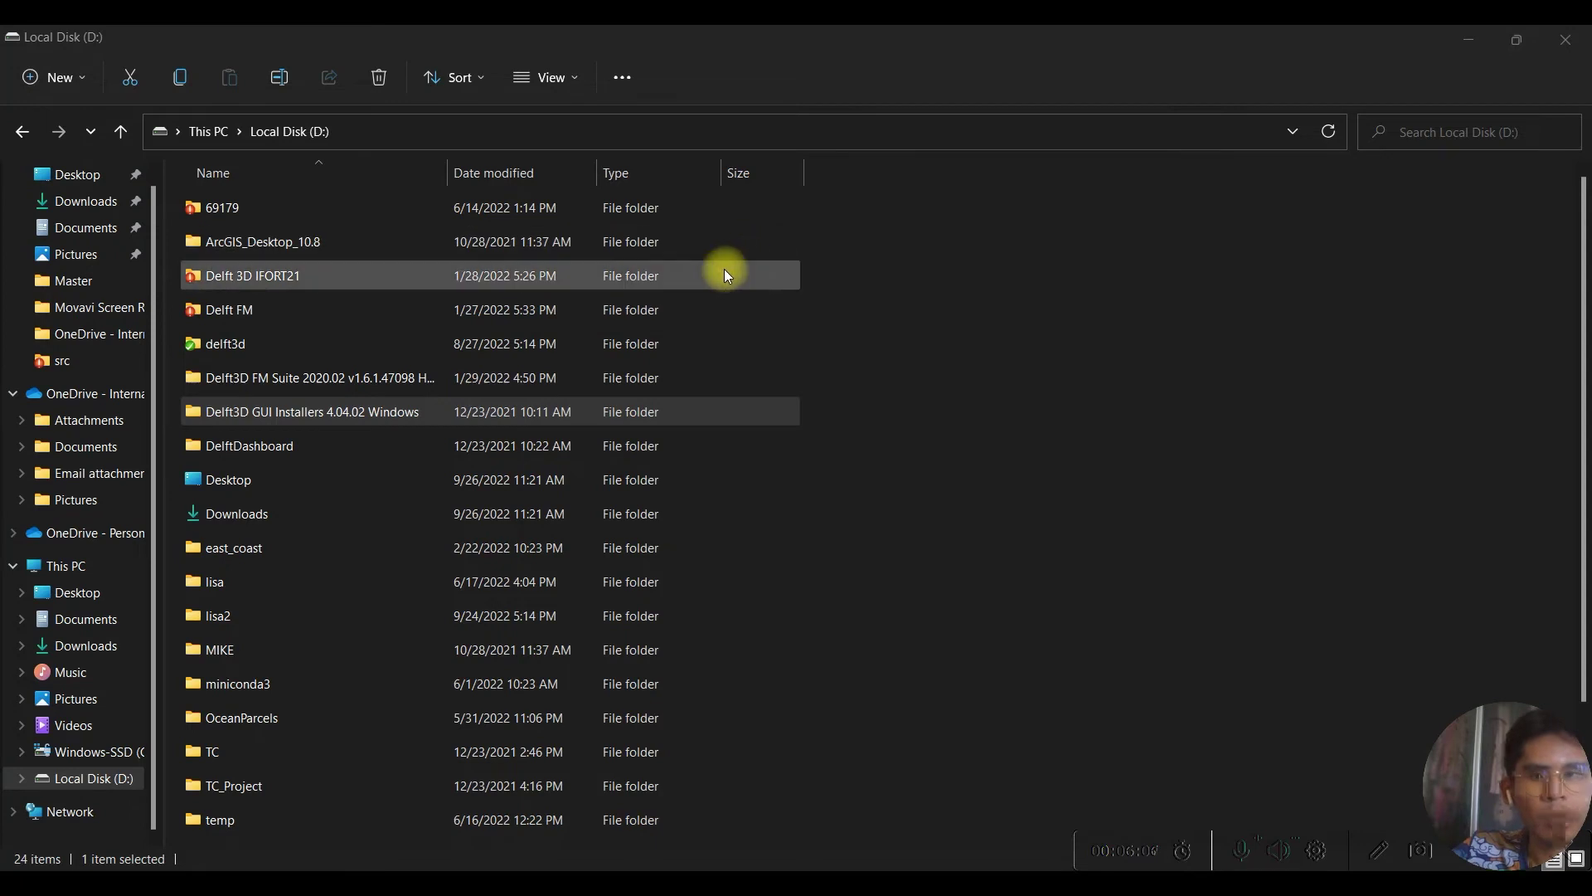
double_click(316, 211)
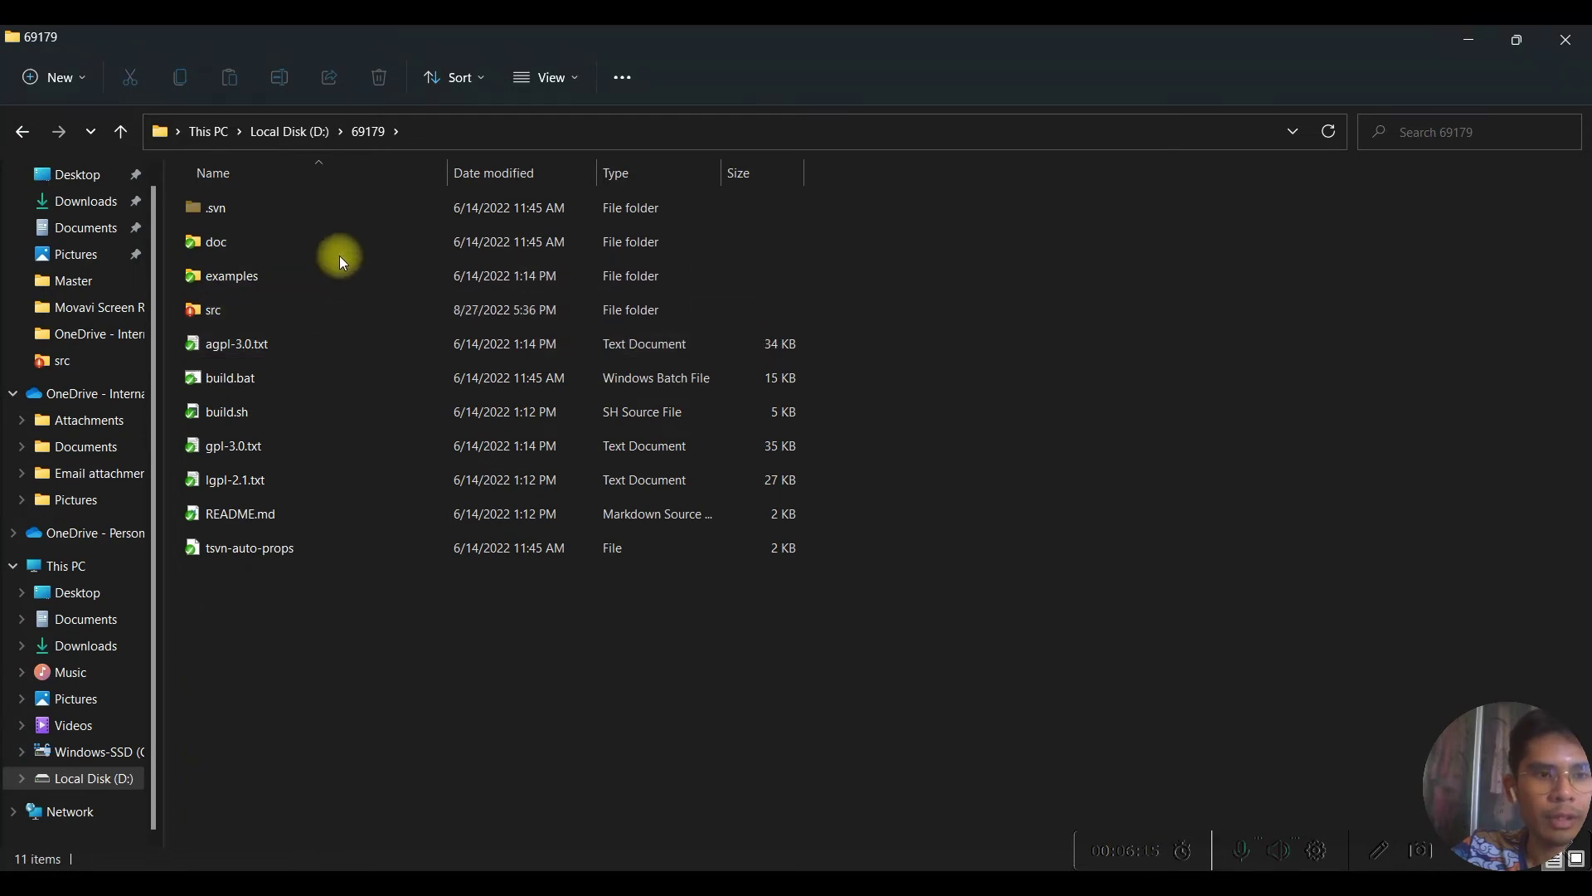
double_click(311, 302)
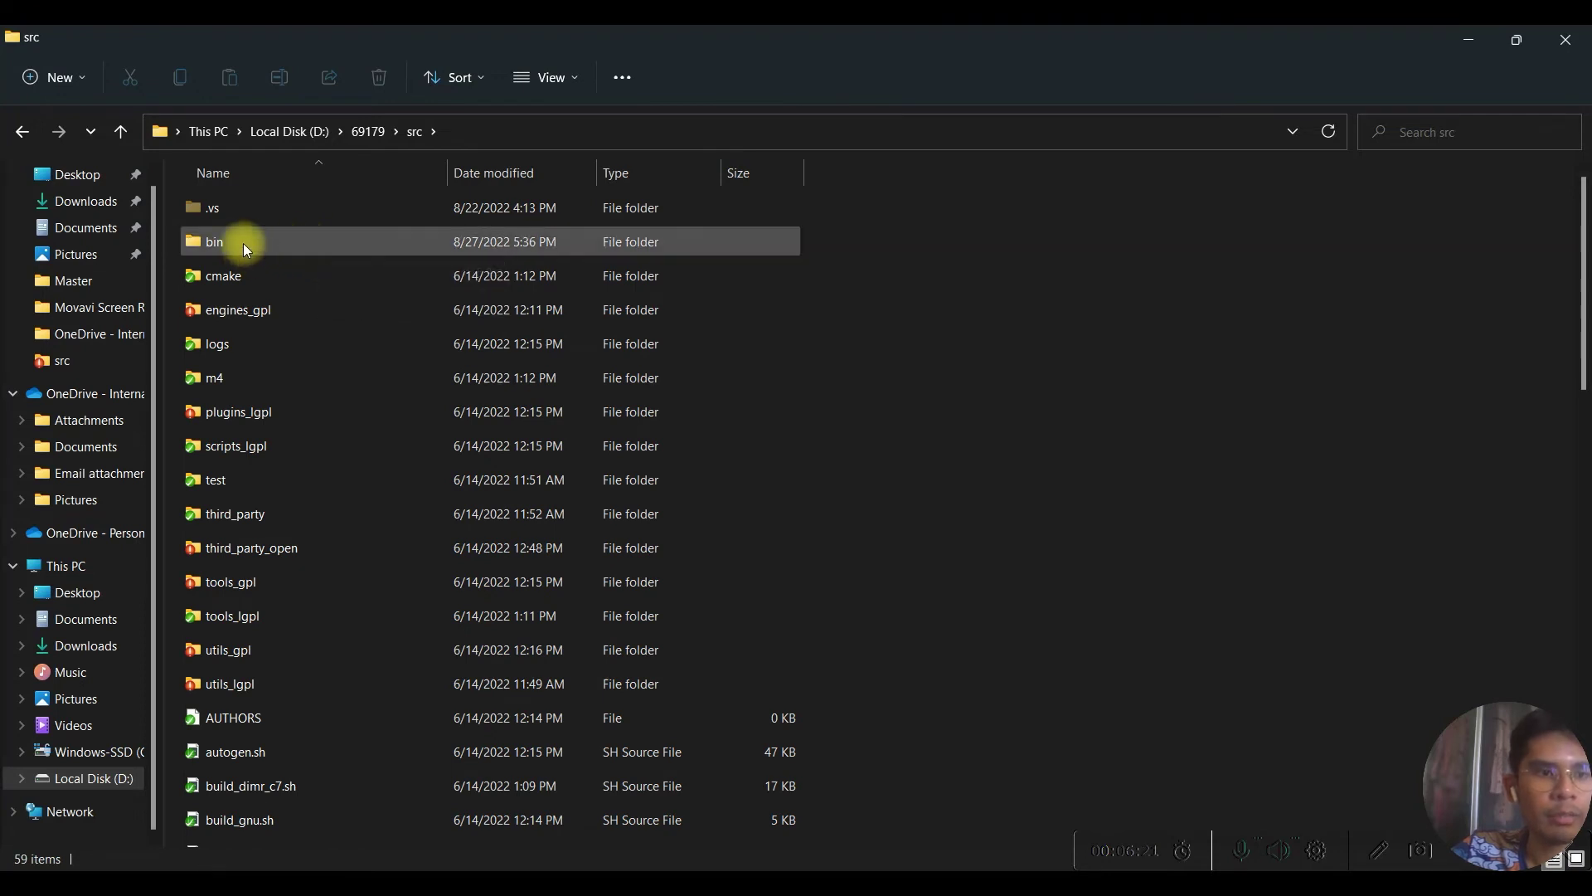
mouse_move(245, 247)
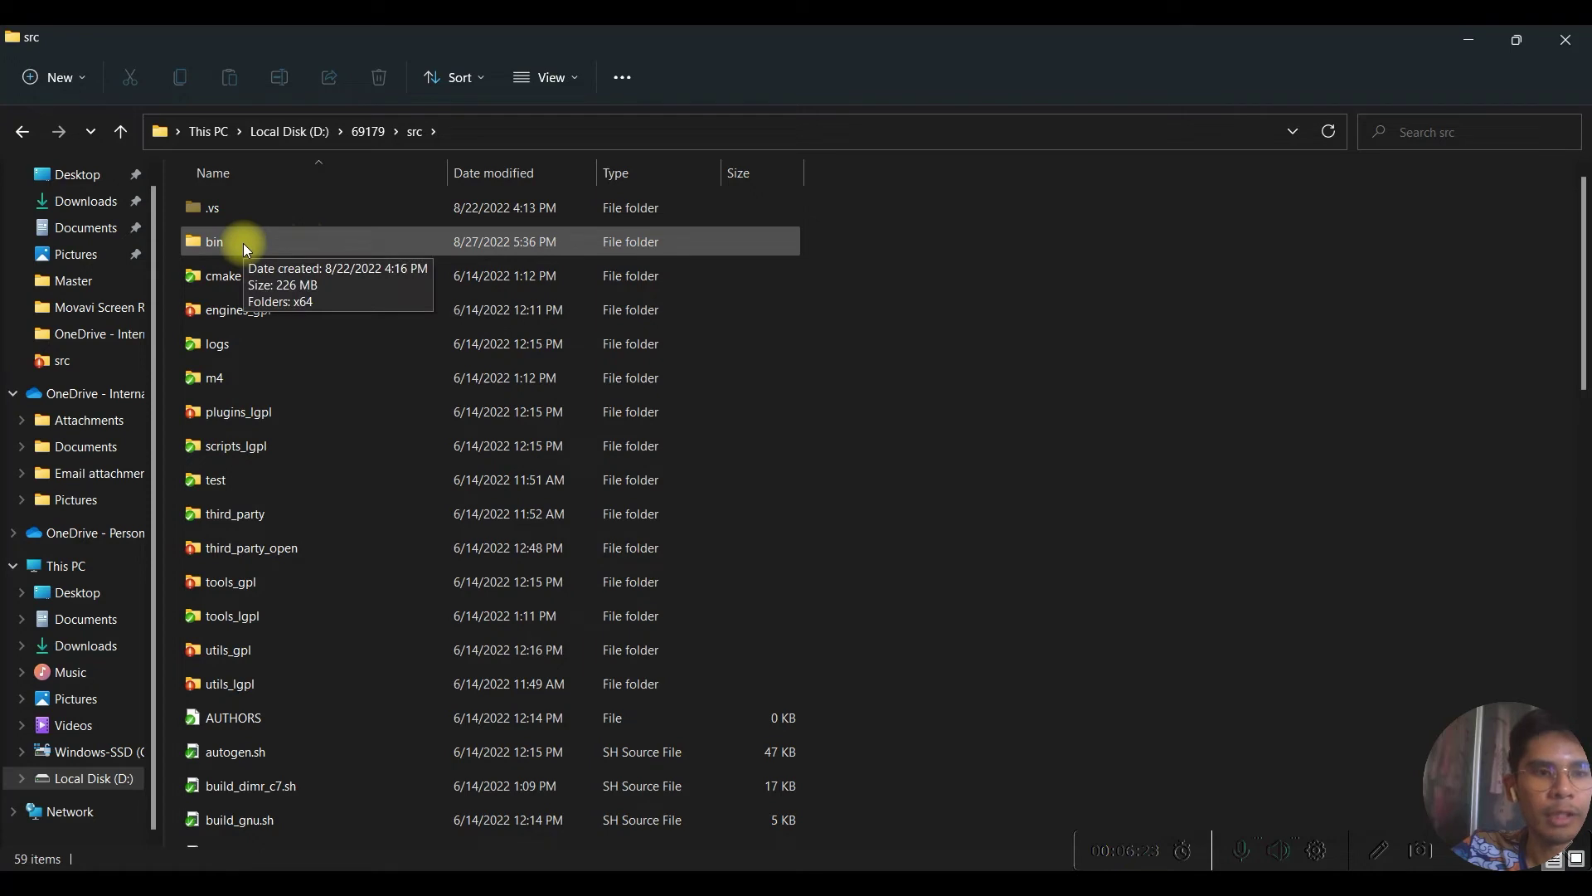
double_click(244, 242)
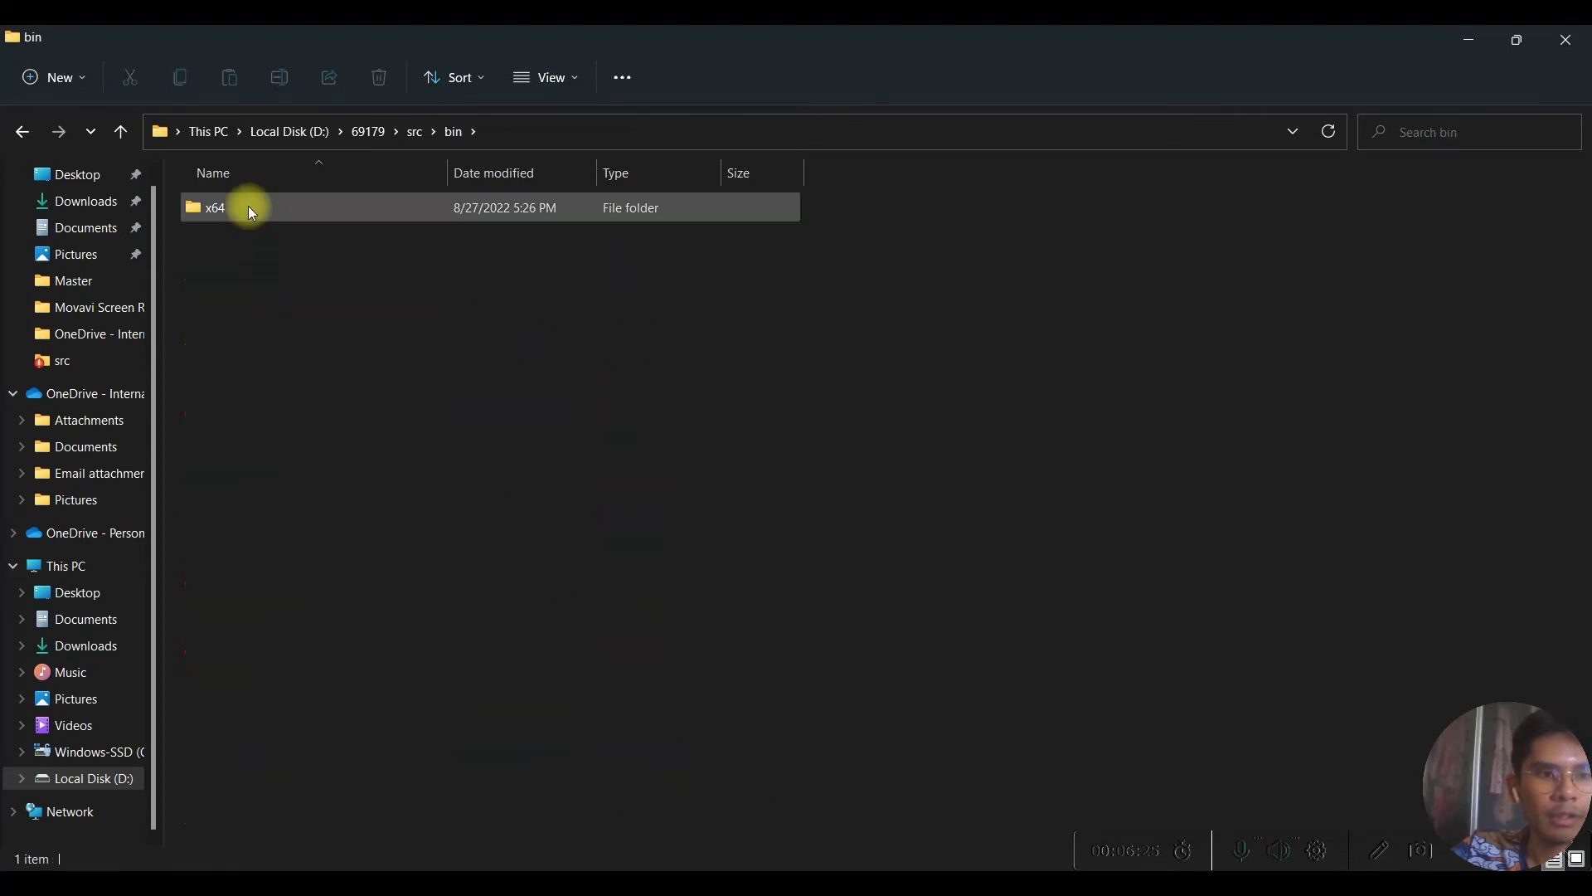
double_click(248, 206)
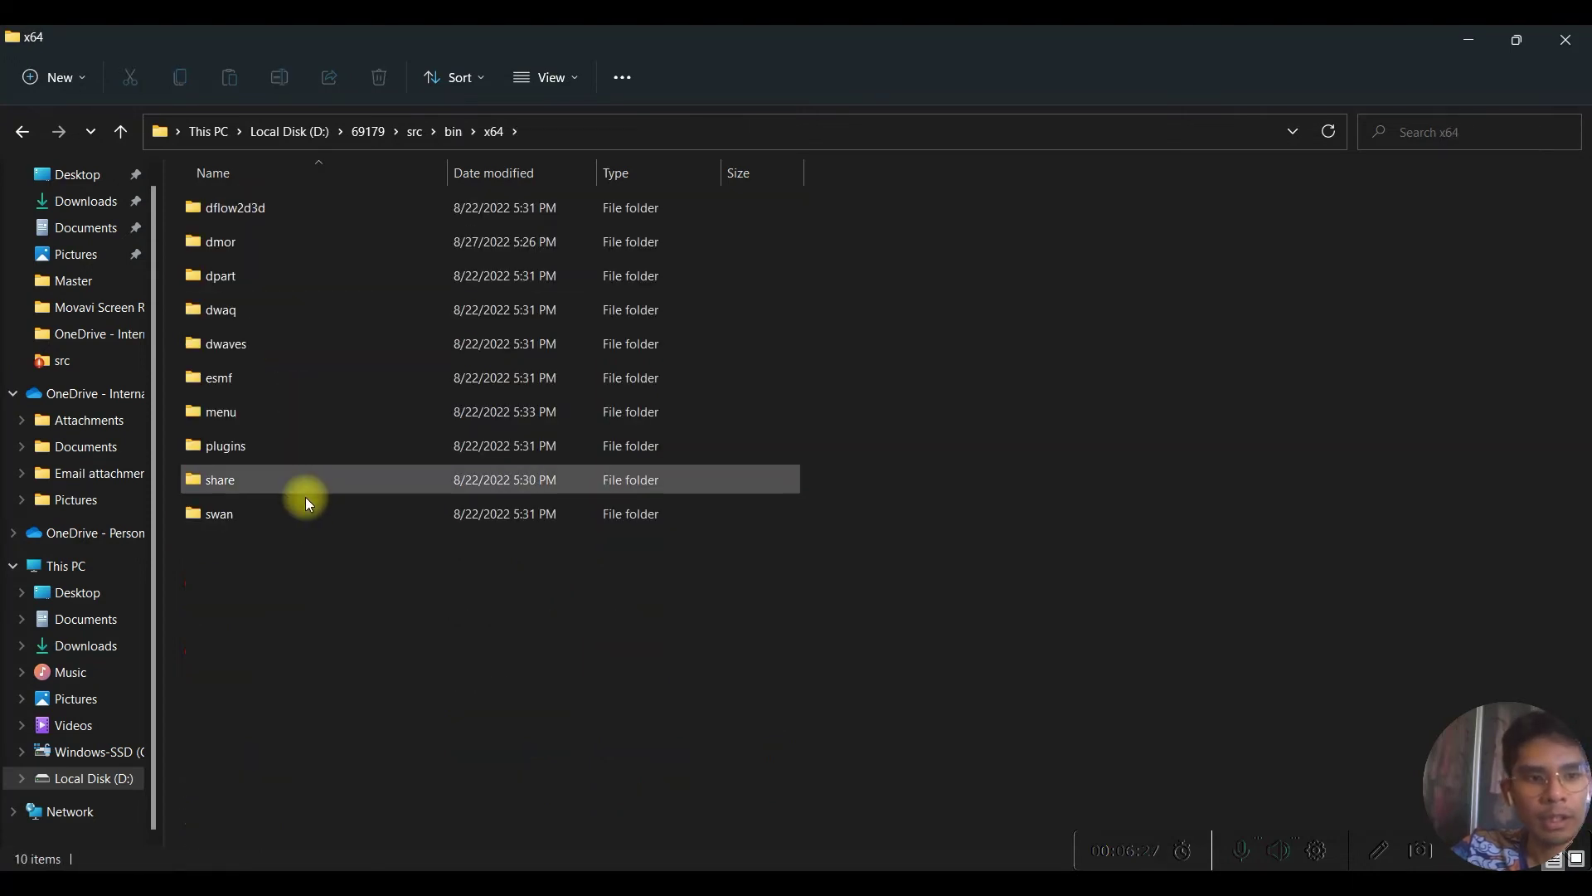
Copy all folders in the compiled x64 folder, from dflow2d3d through swan, to the clipboard
drag(307, 557, 321, 201)
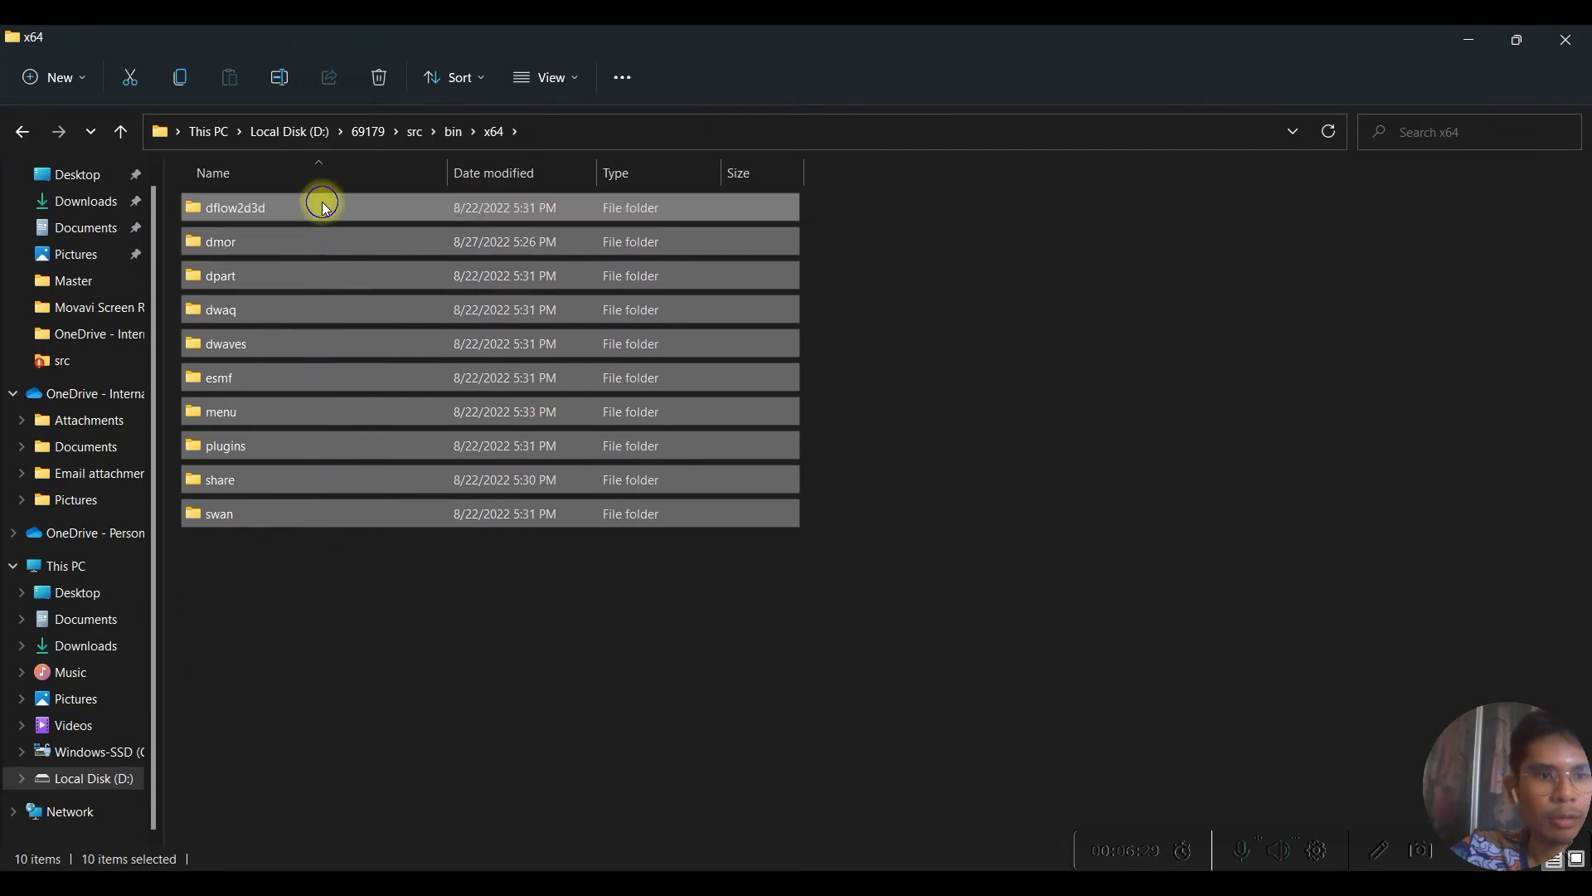
right_click(322, 202)
click(393, 226)
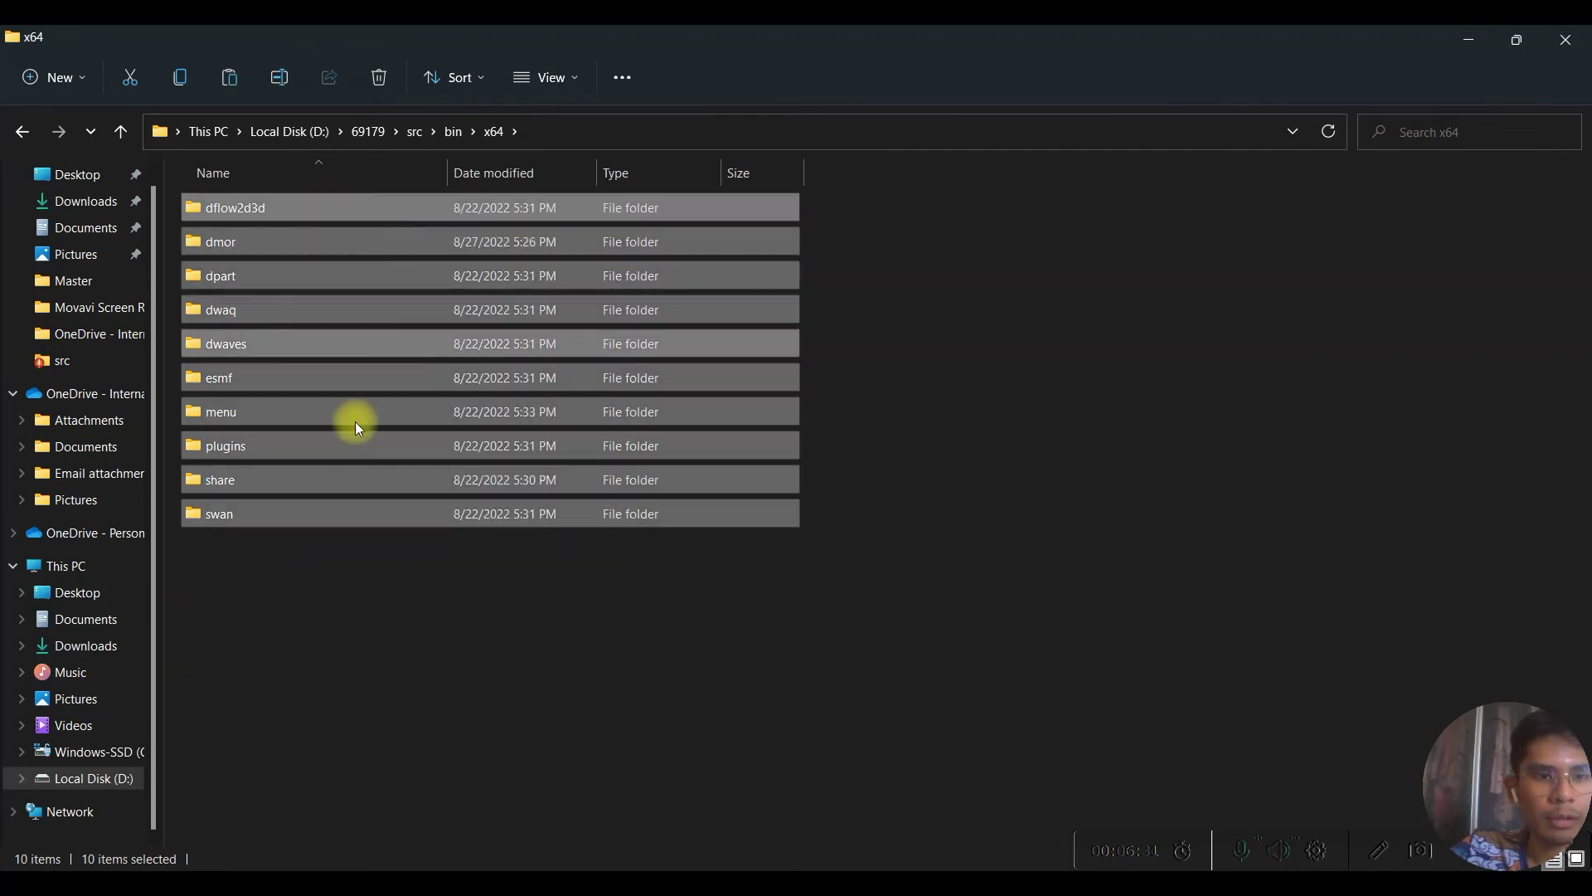
click(365, 644)
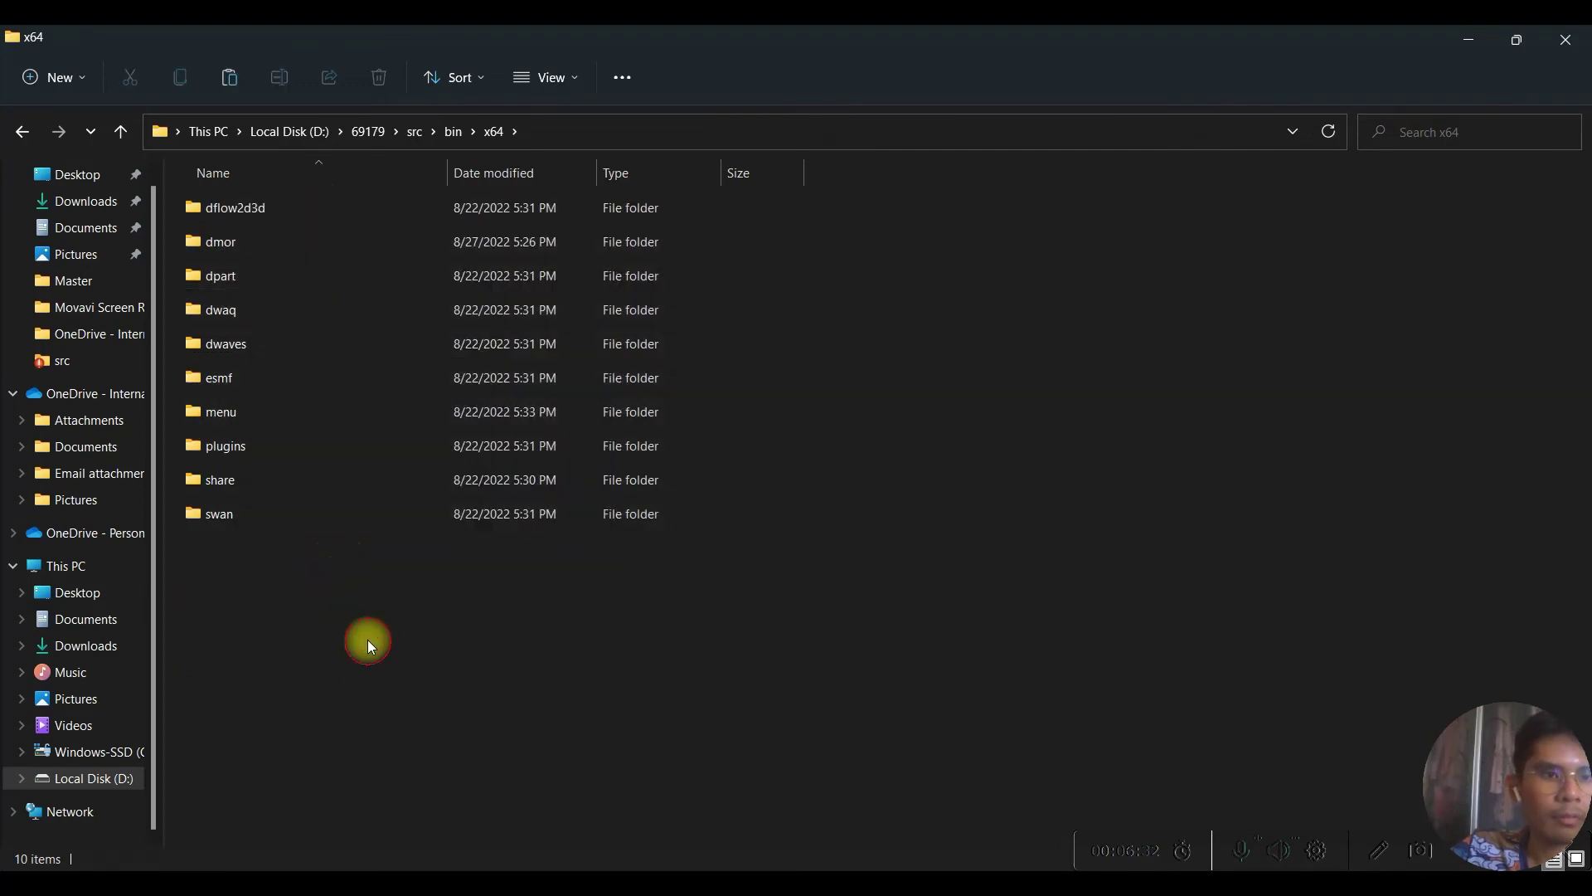
Open the x64 folder of the installed program at C:\Program Files\Deltares\Delft3D 4.04.02
click(121, 757)
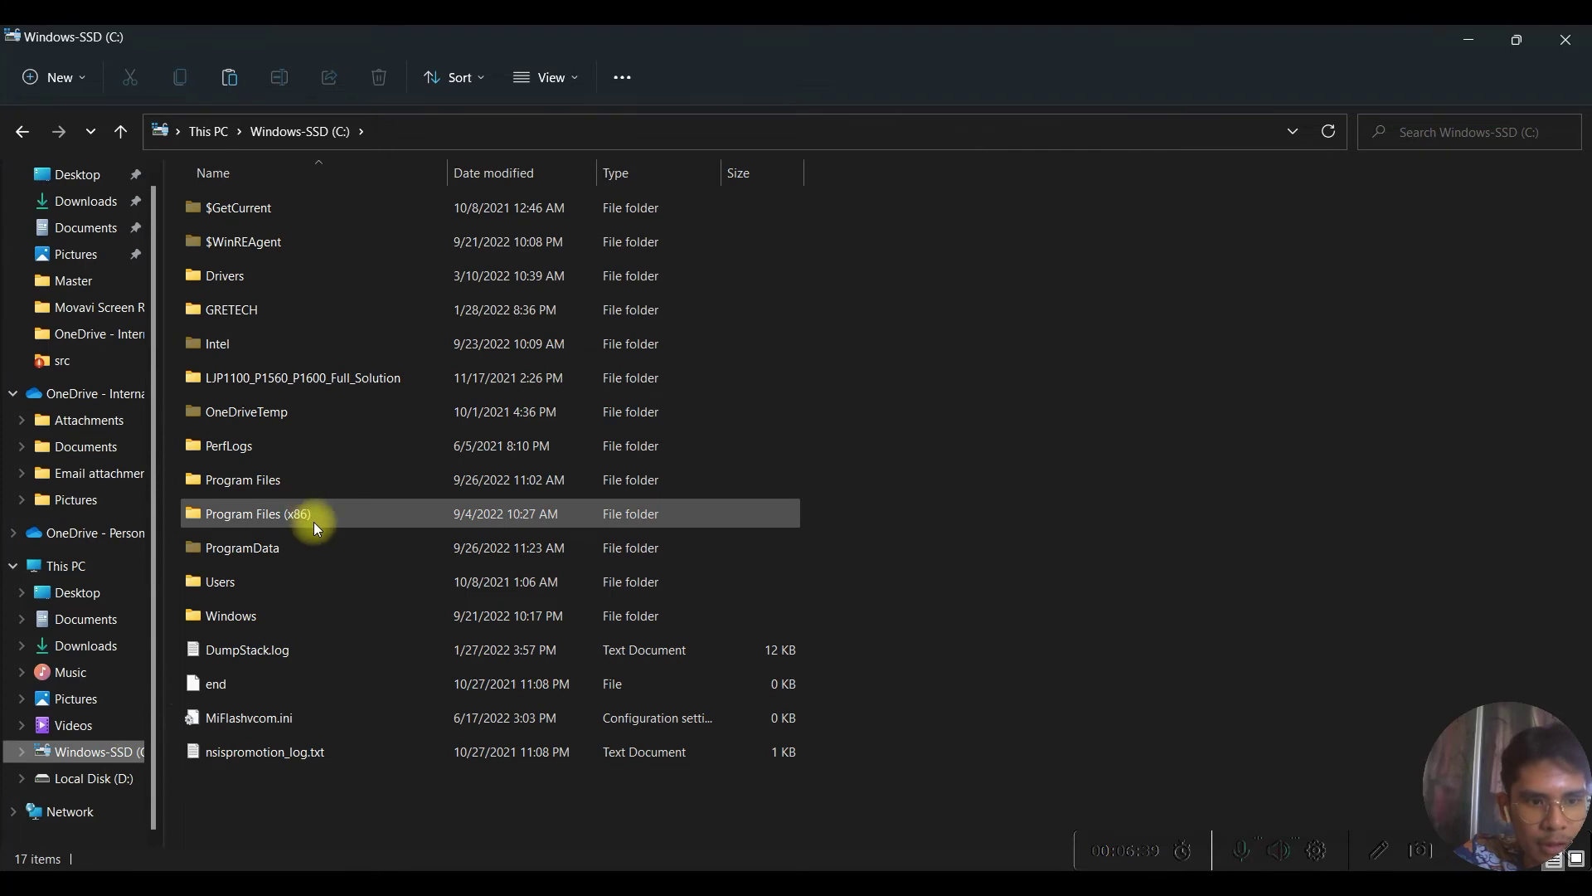
double_click(325, 480)
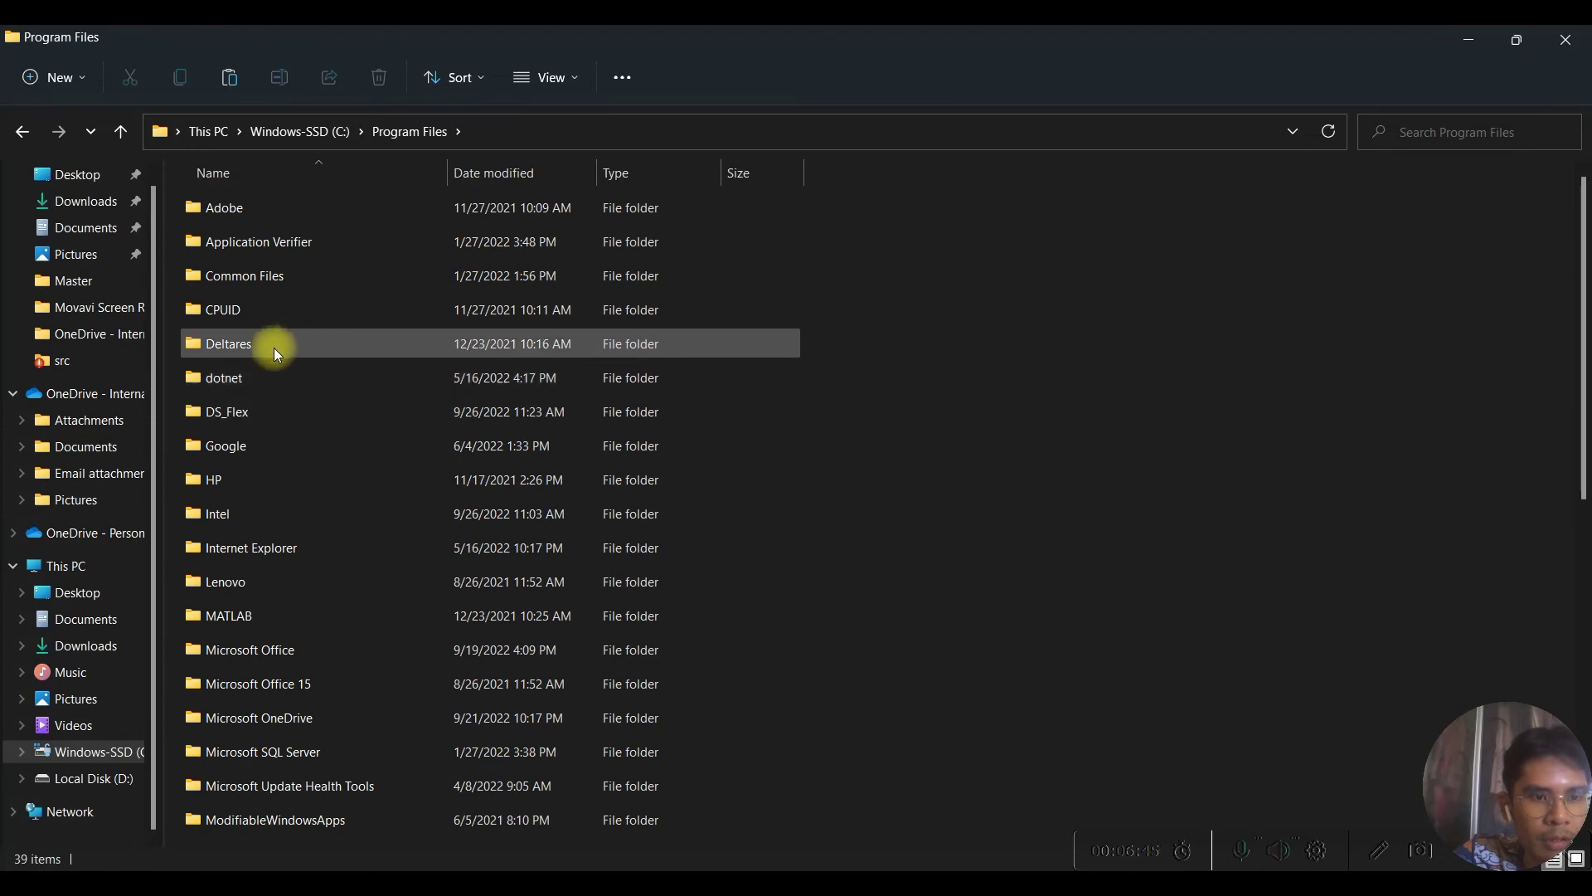
double_click(277, 352)
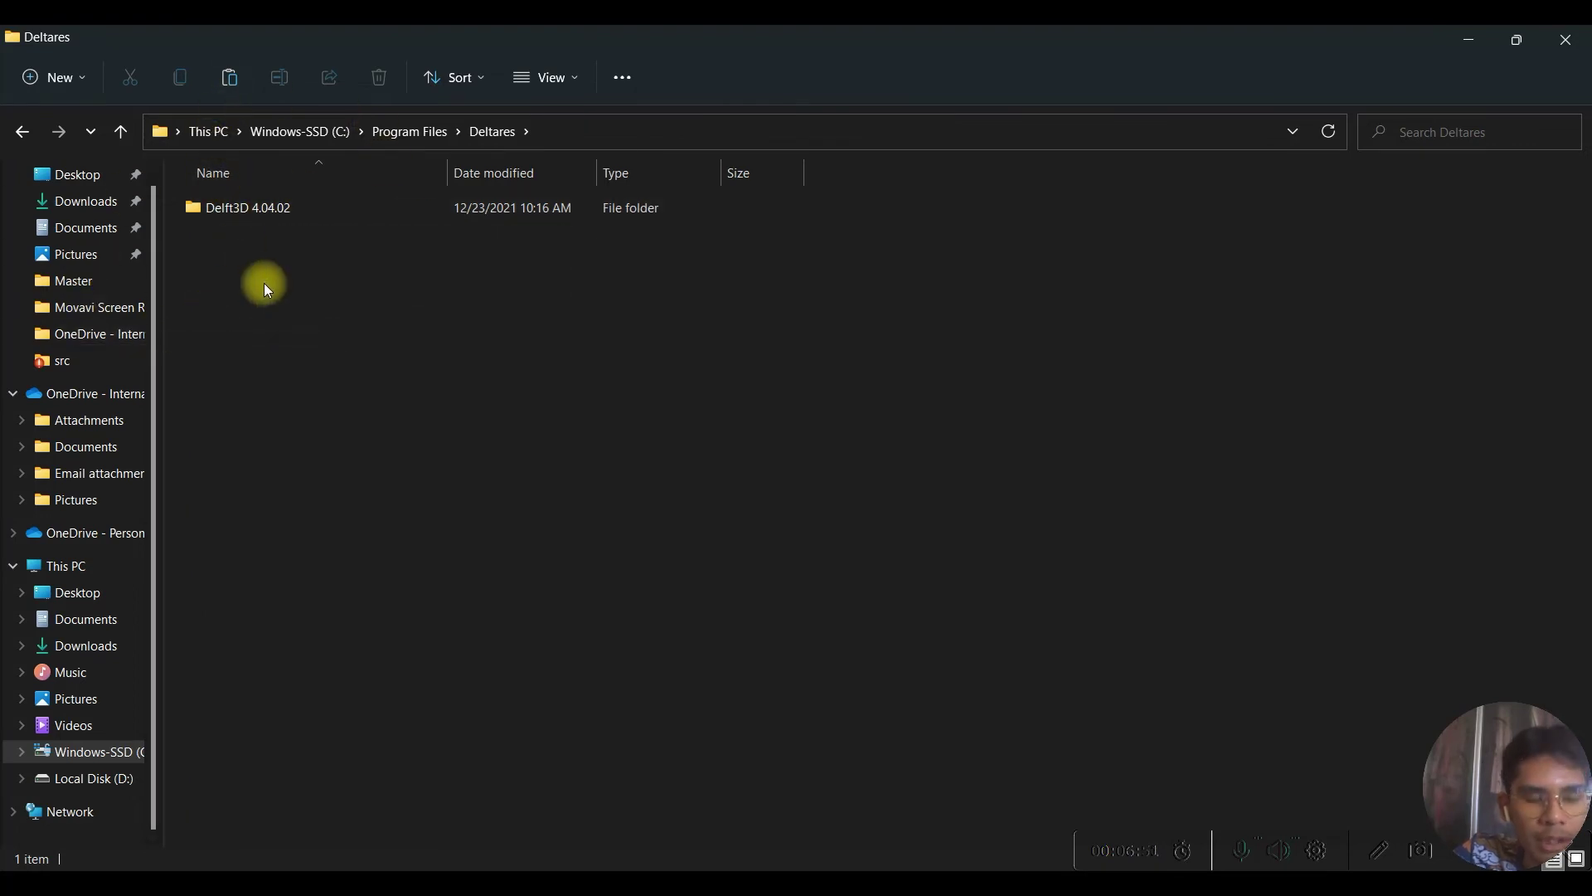
click(340, 214)
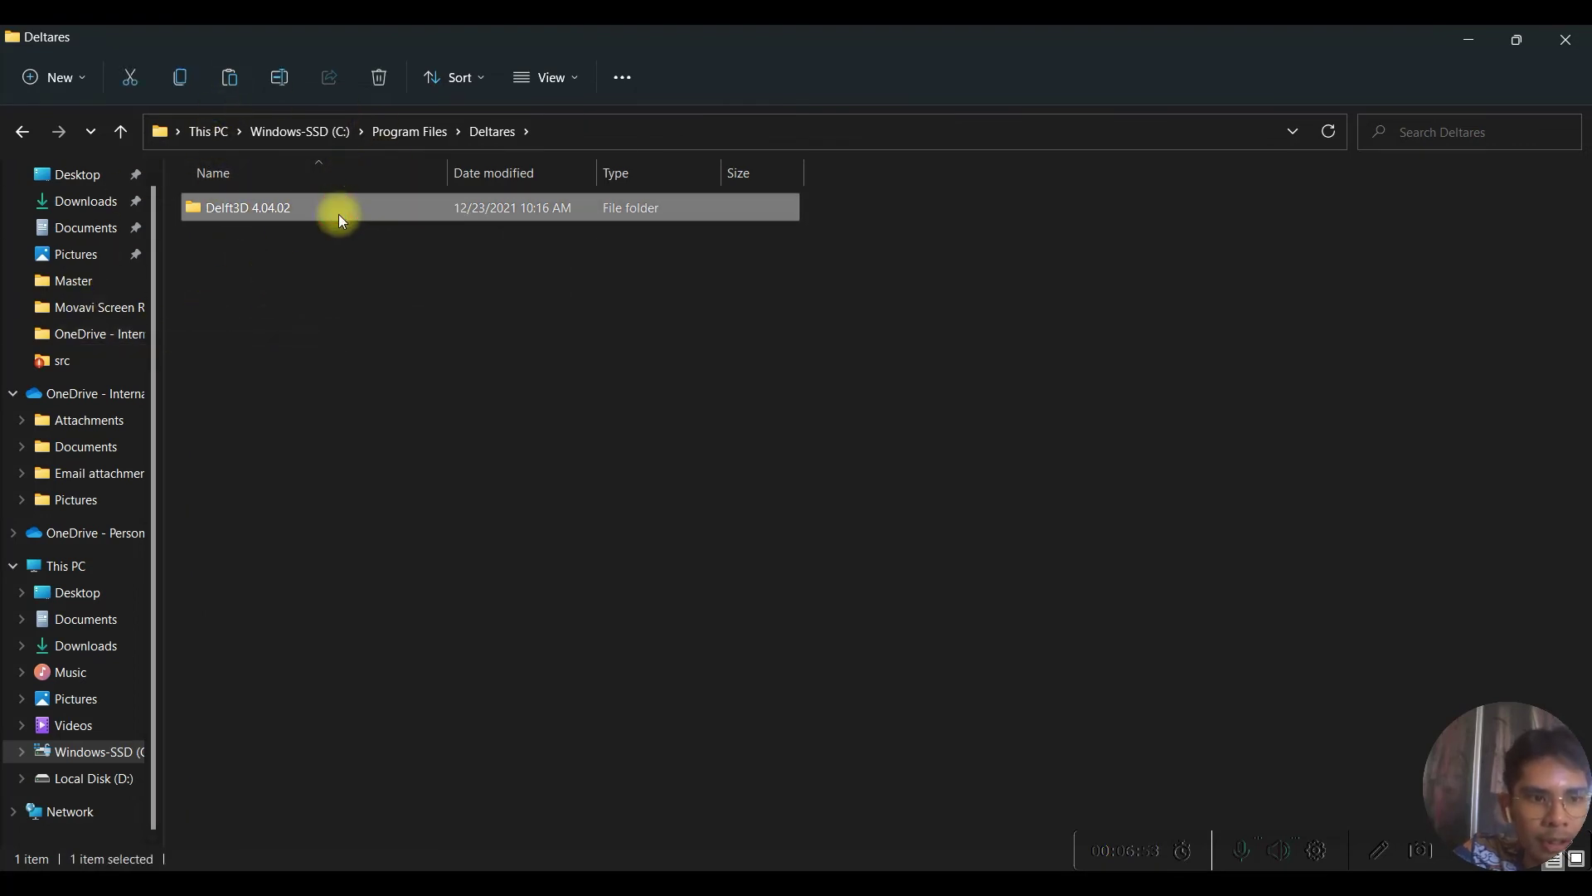
double_click(340, 214)
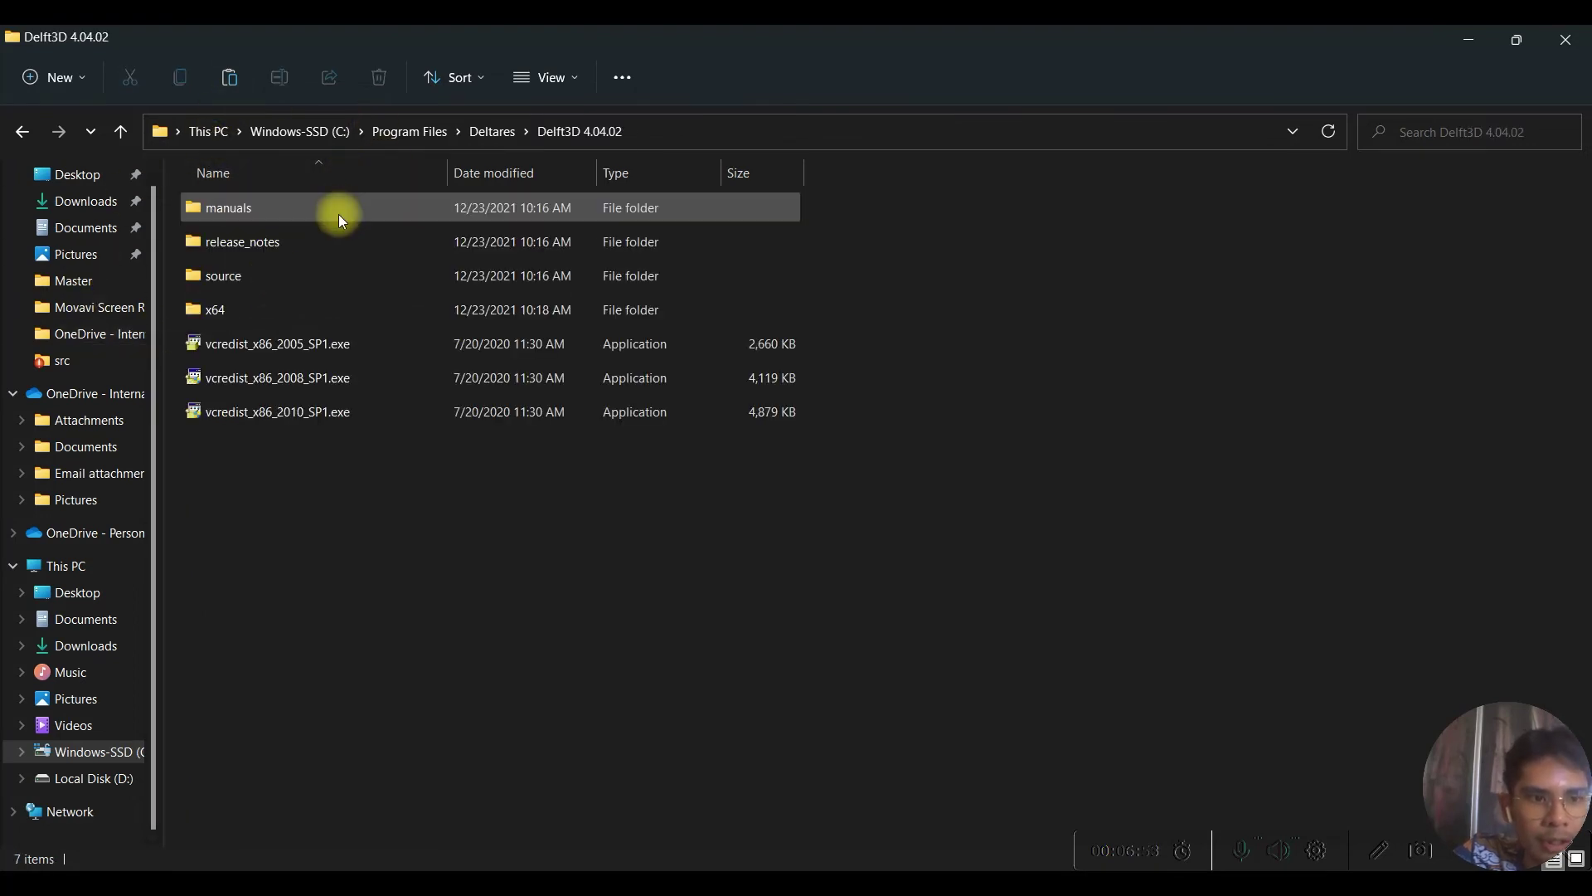
double_click(266, 317)
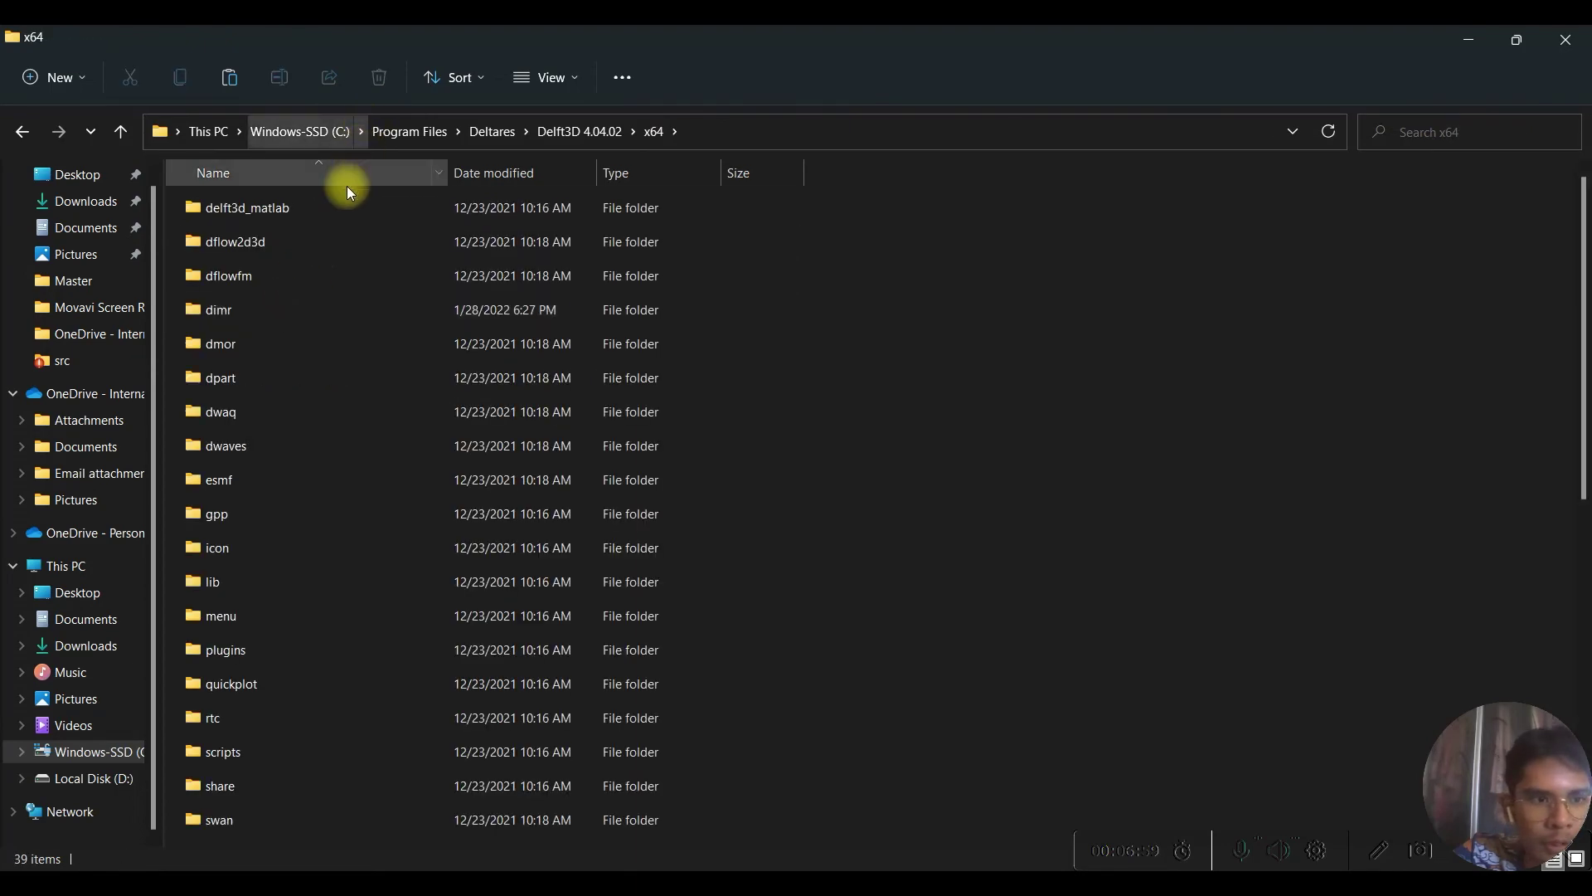
Paste the copied folders into the Delft3D 4.04.02 x64 folder, replacing the existing files of the same name
scroll(343, 223, down, 6)
scroll(342, 224, up, 6)
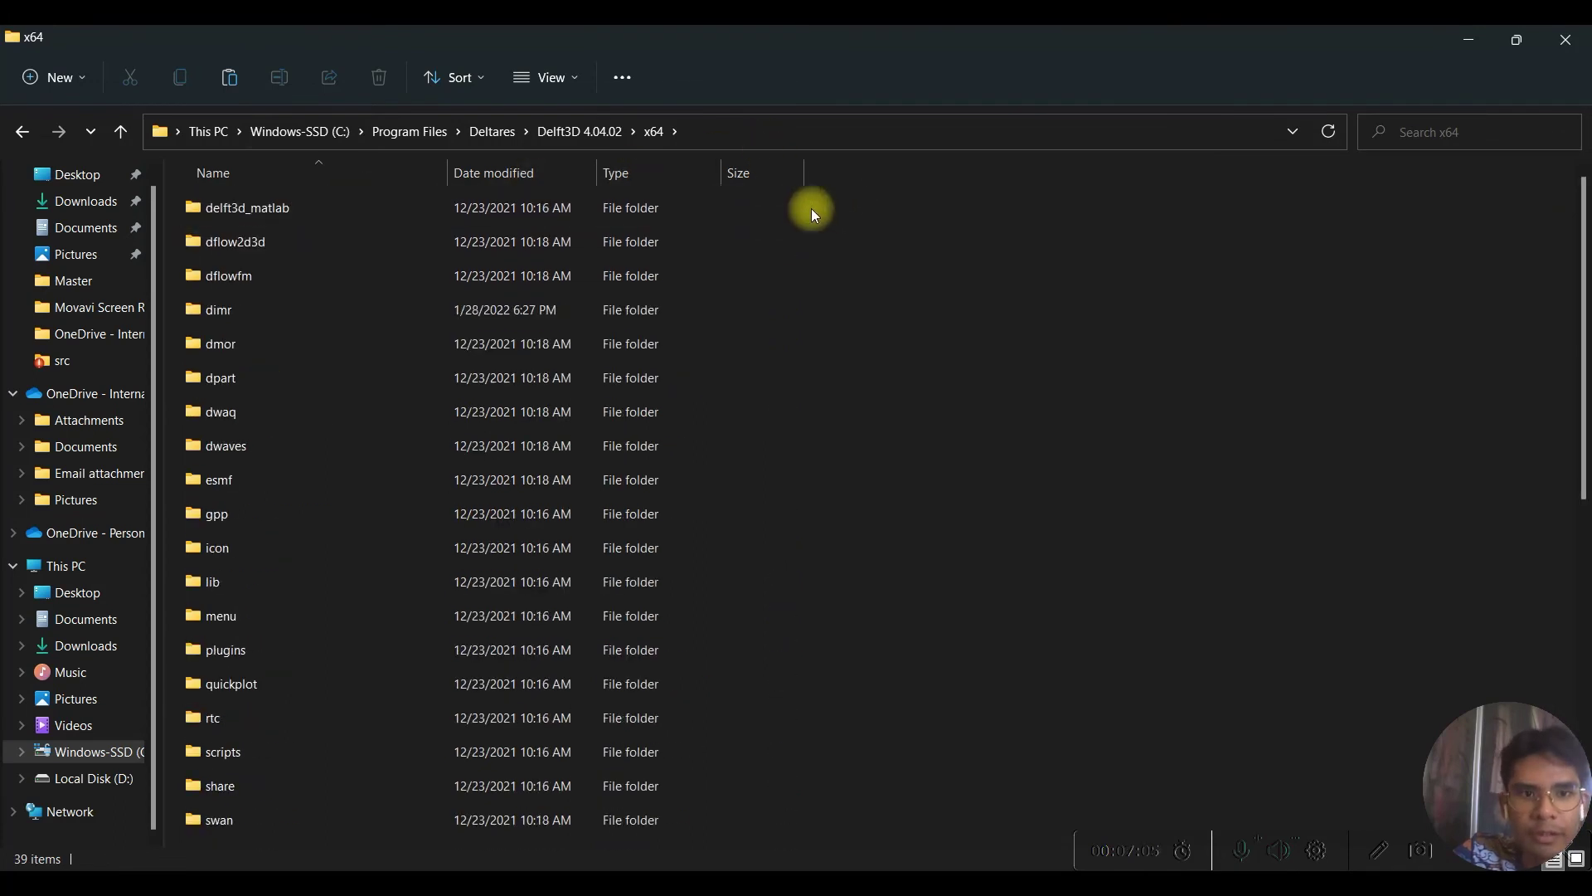
right_click(876, 292)
click(907, 322)
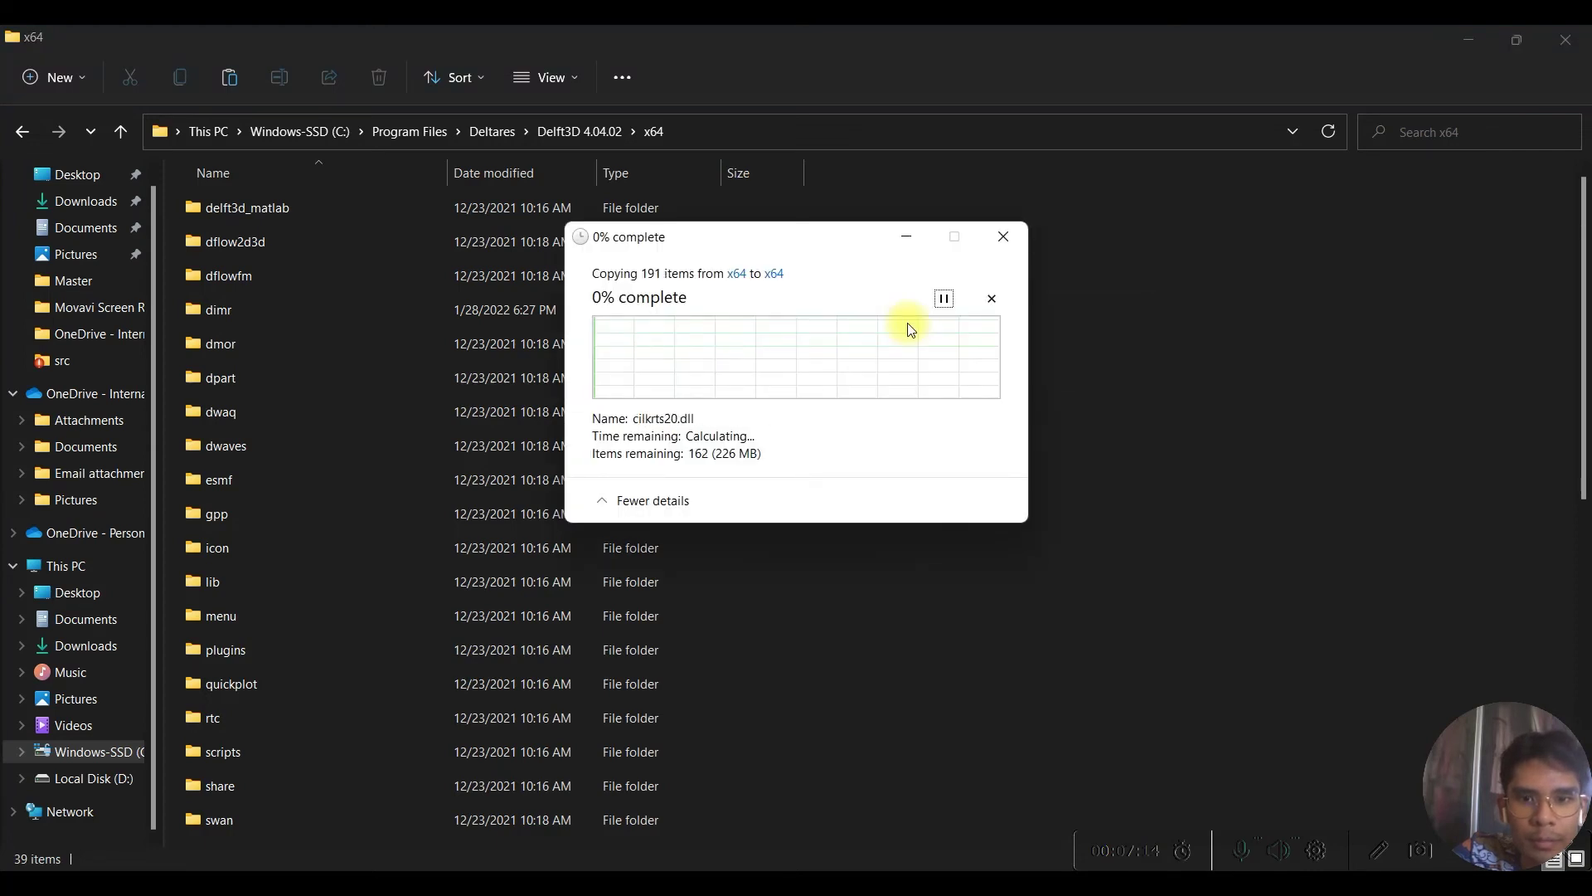
click(792, 358)
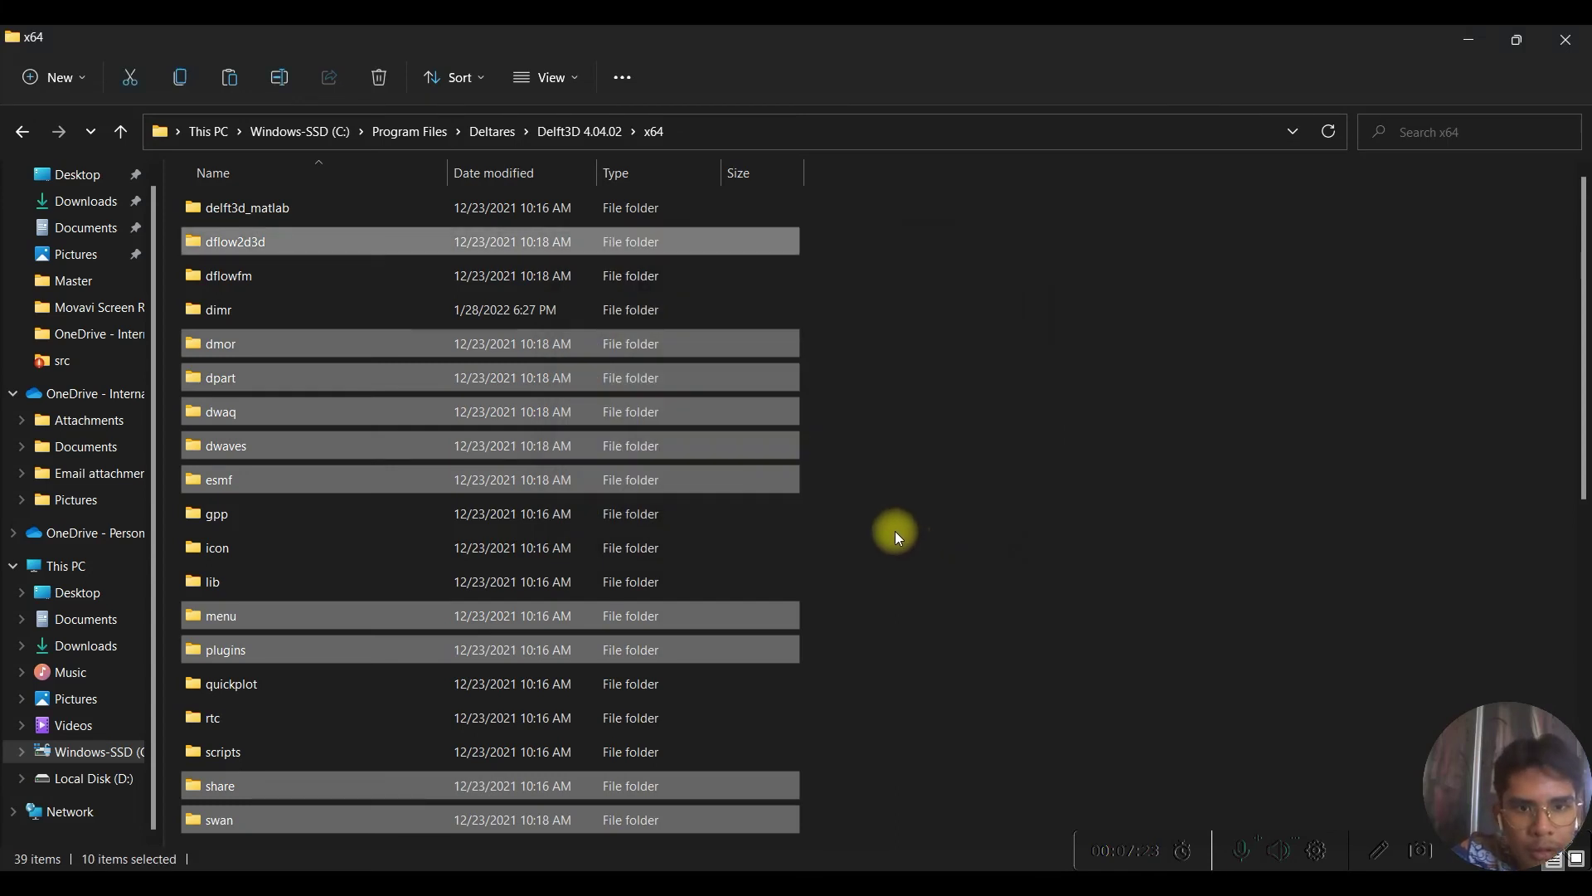
click(894, 531)
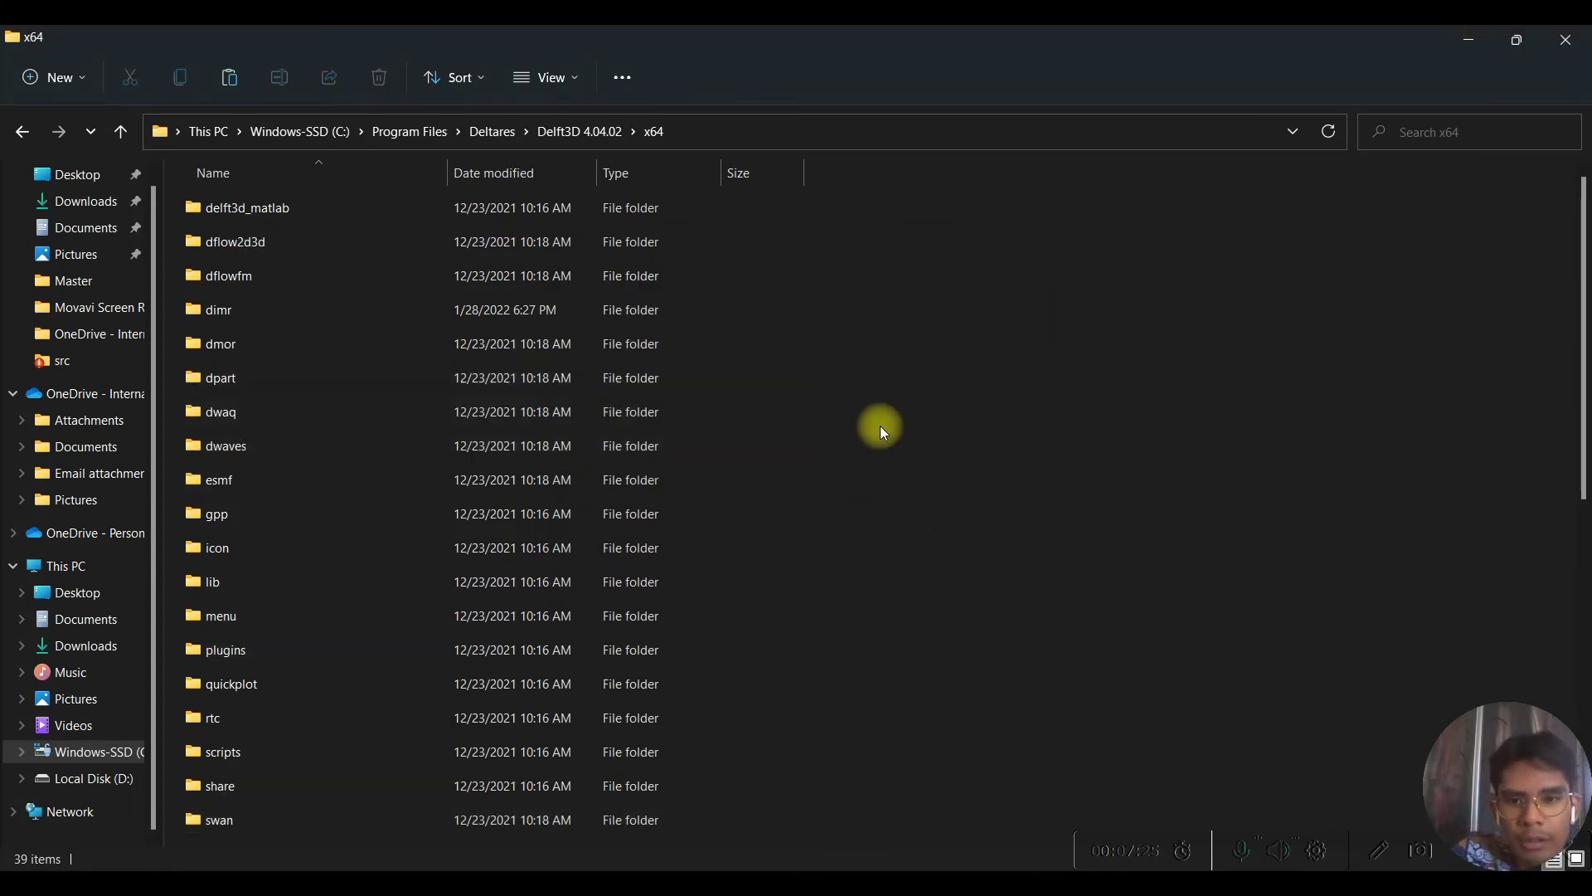
click(1471, 39)
click(558, 829)
drag(620, 512, 348, 533)
click(756, 522)
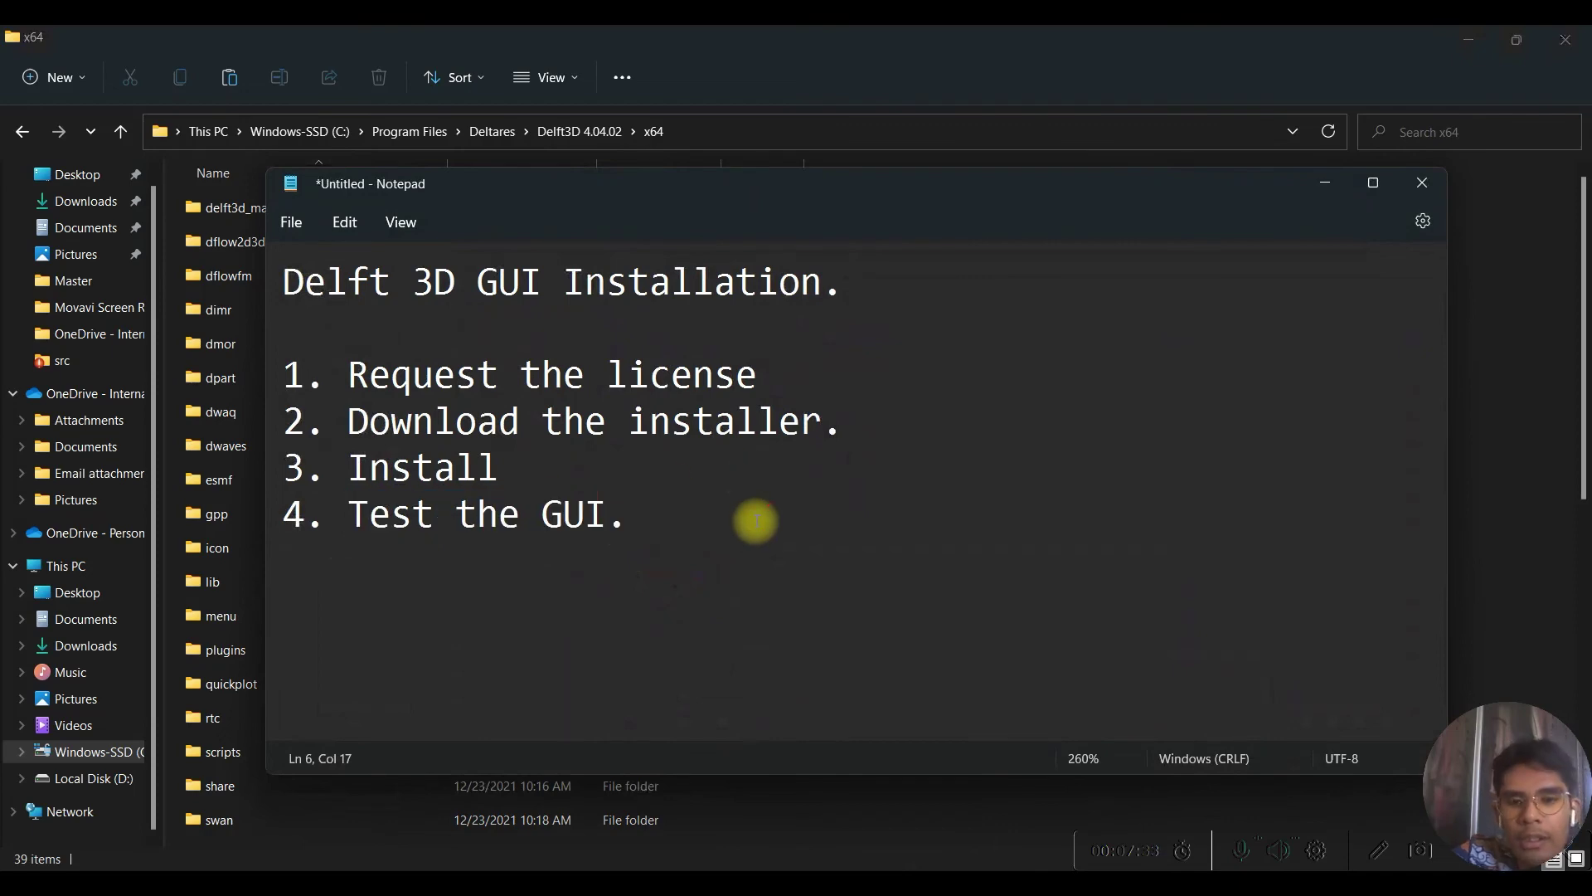
click(1335, 179)
Launch Delft3D from Windows search and create the list of program version numbers
click(612, 867)
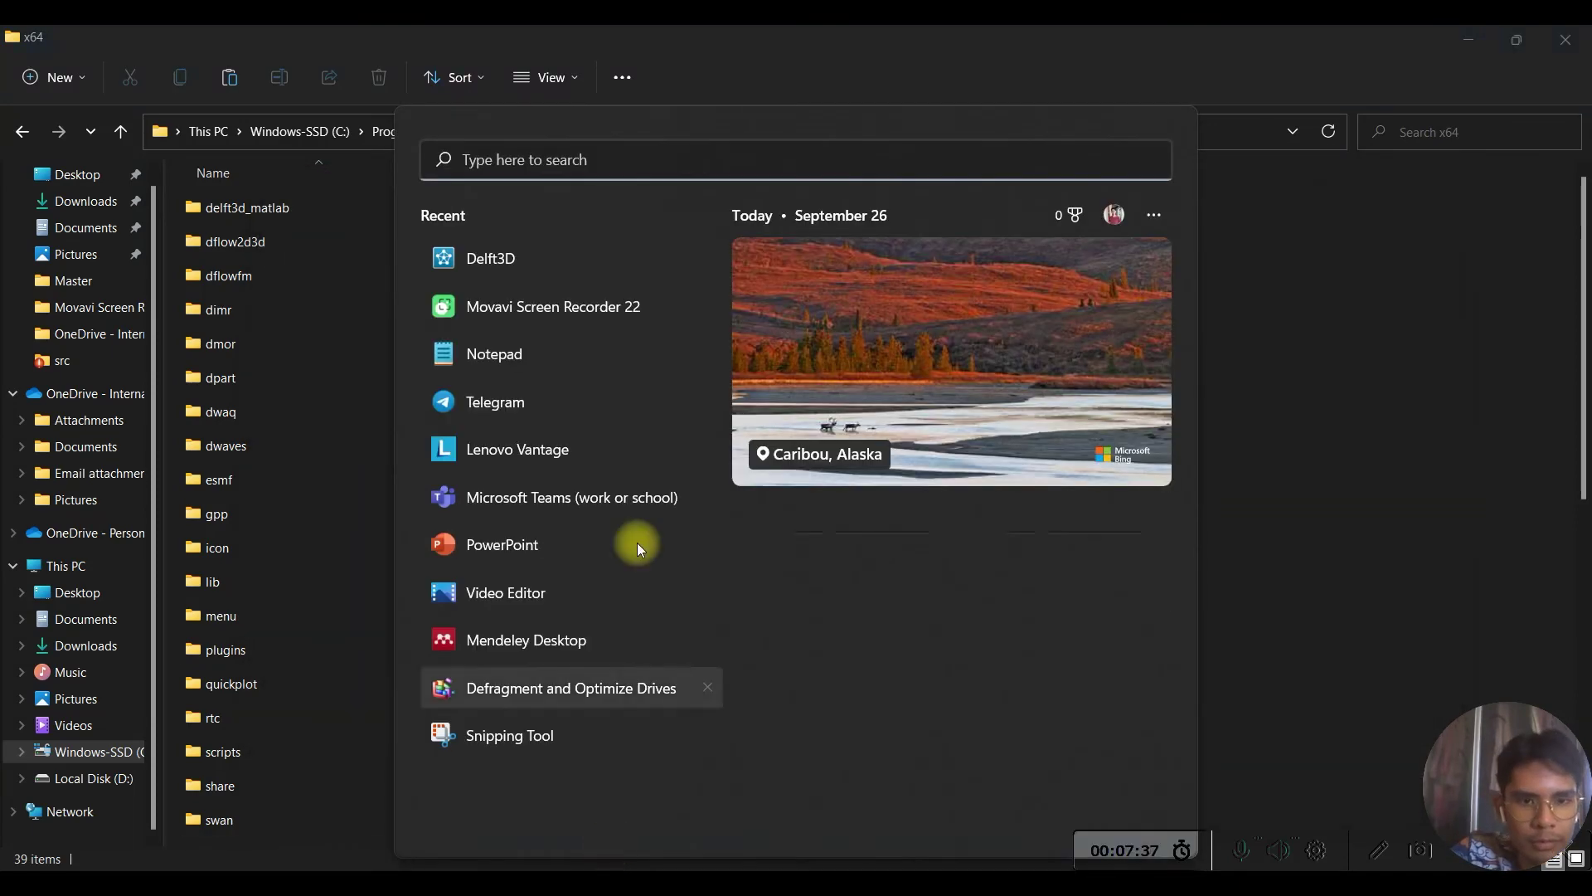
click(498, 259)
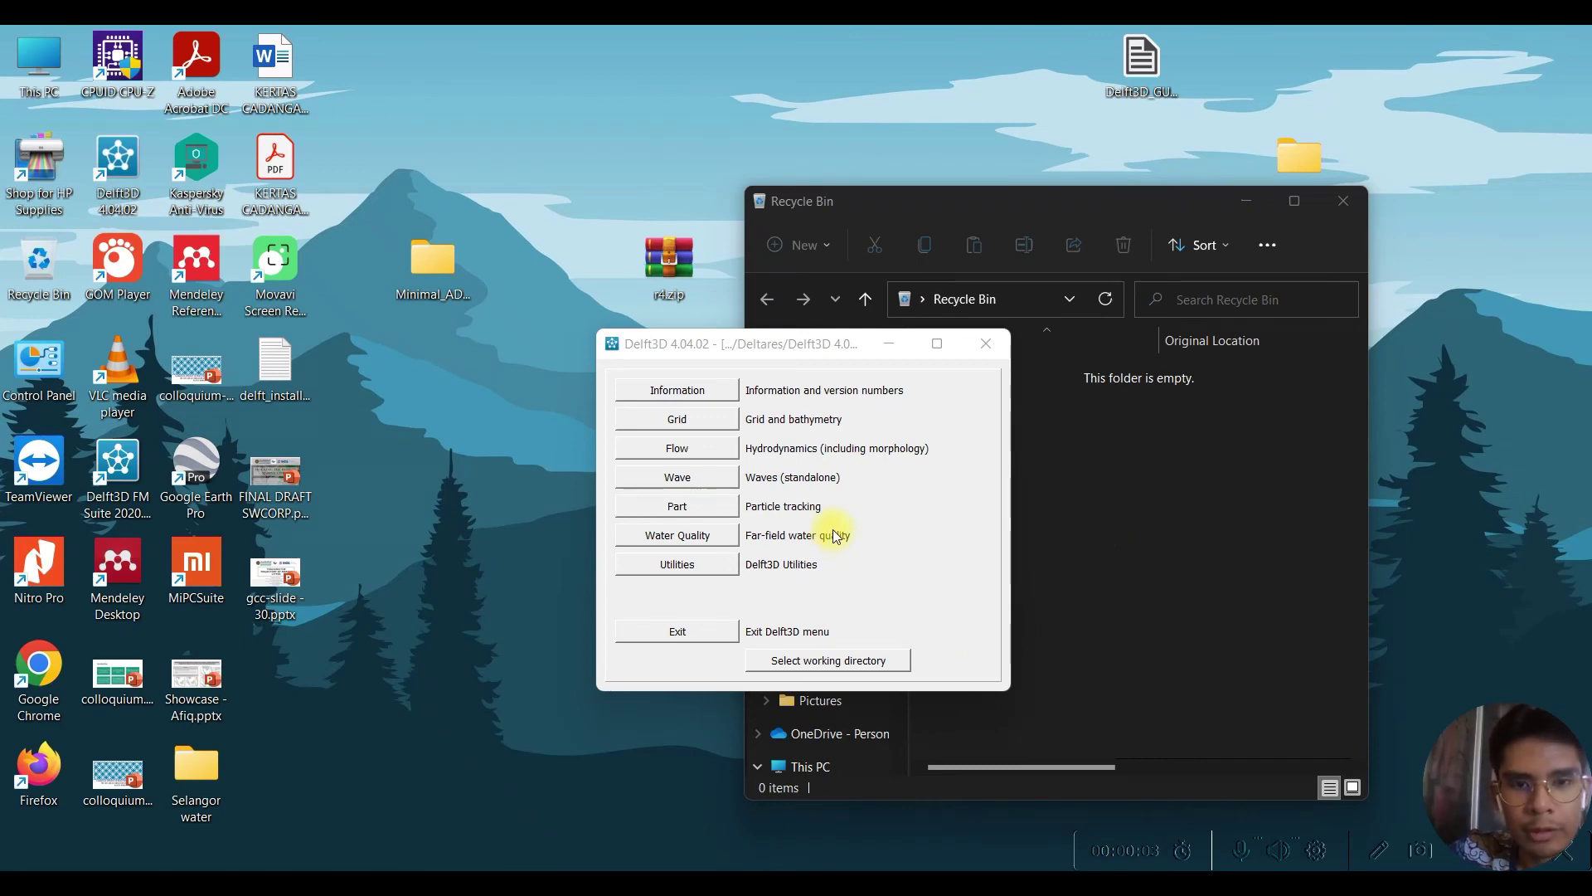
click(711, 391)
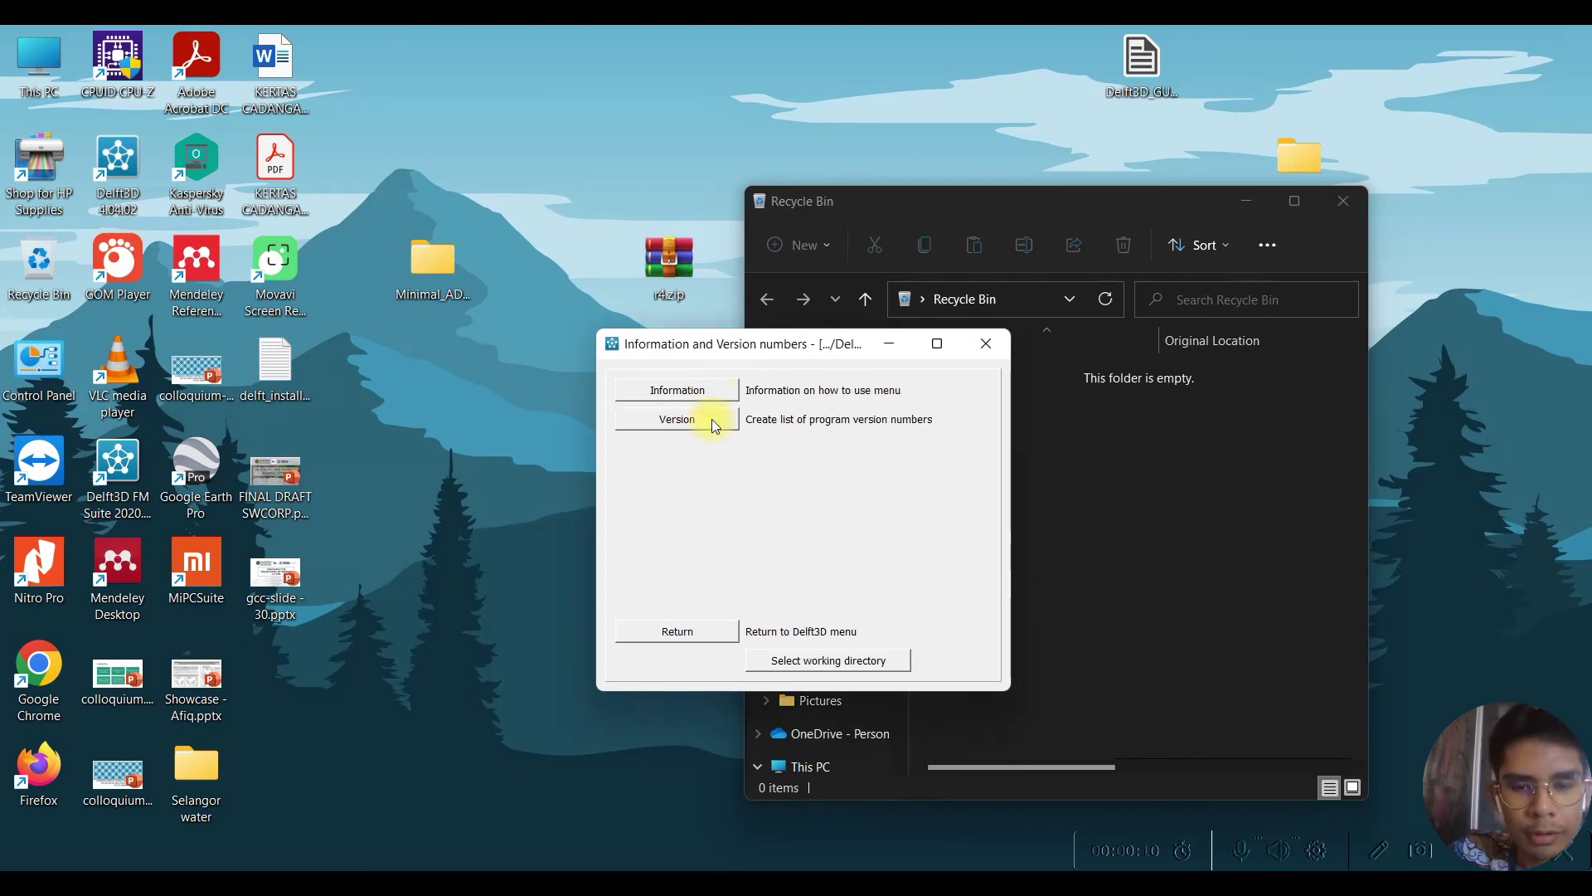
click(711, 420)
Examine the version numbers and build dates of the FLOW module and its additional tools in d3d_version_4.04.02.lst
scroll(620, 443, down, 3)
scroll(620, 443, down, 8)
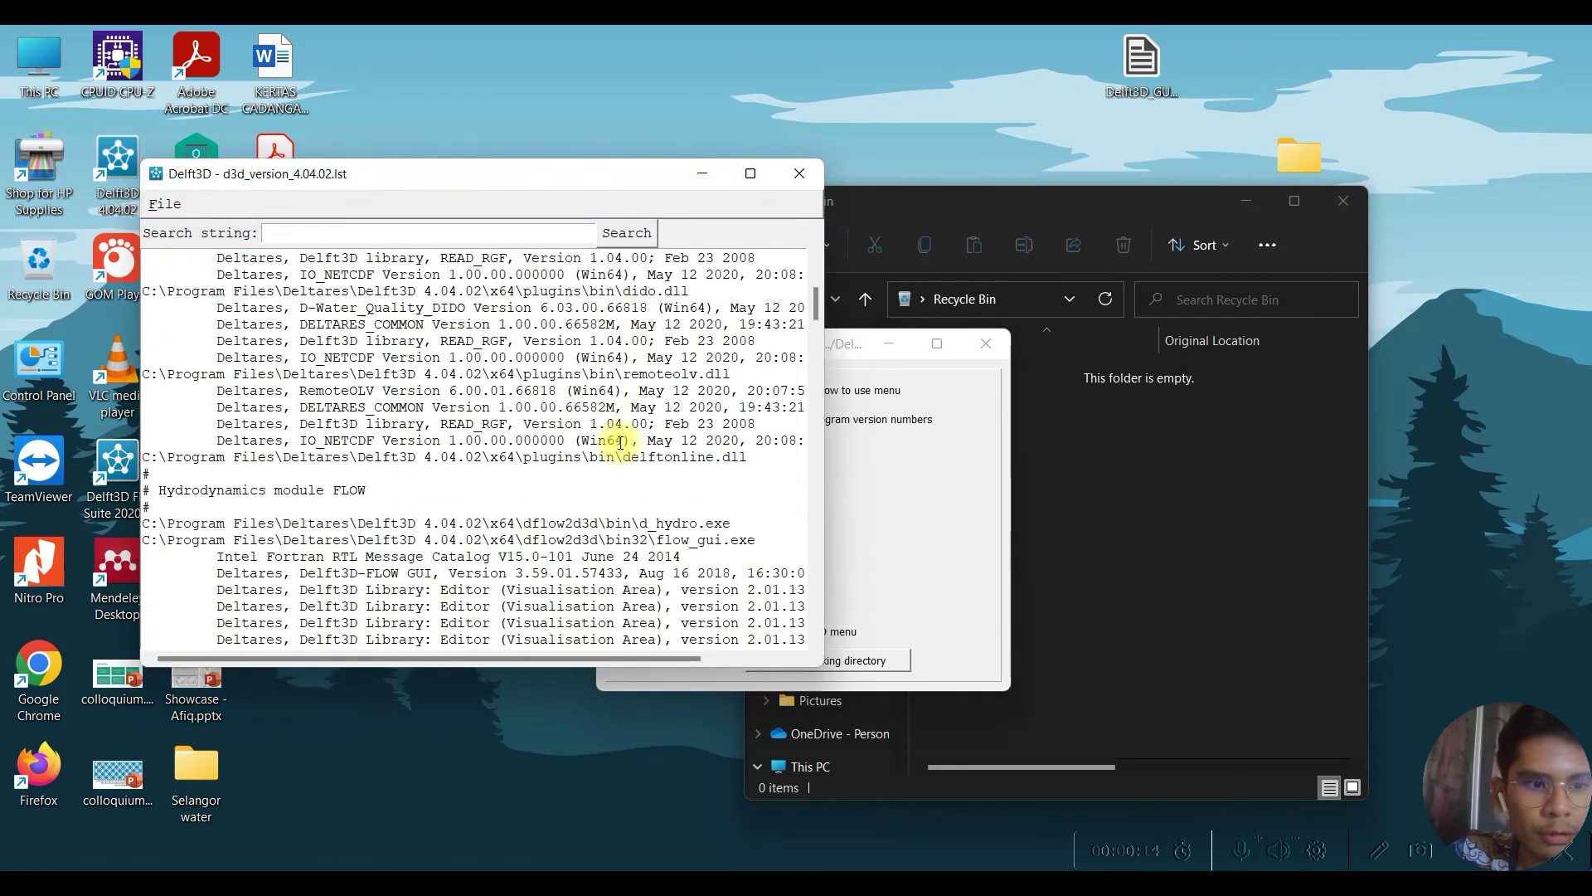
scroll(620, 443, down, 7)
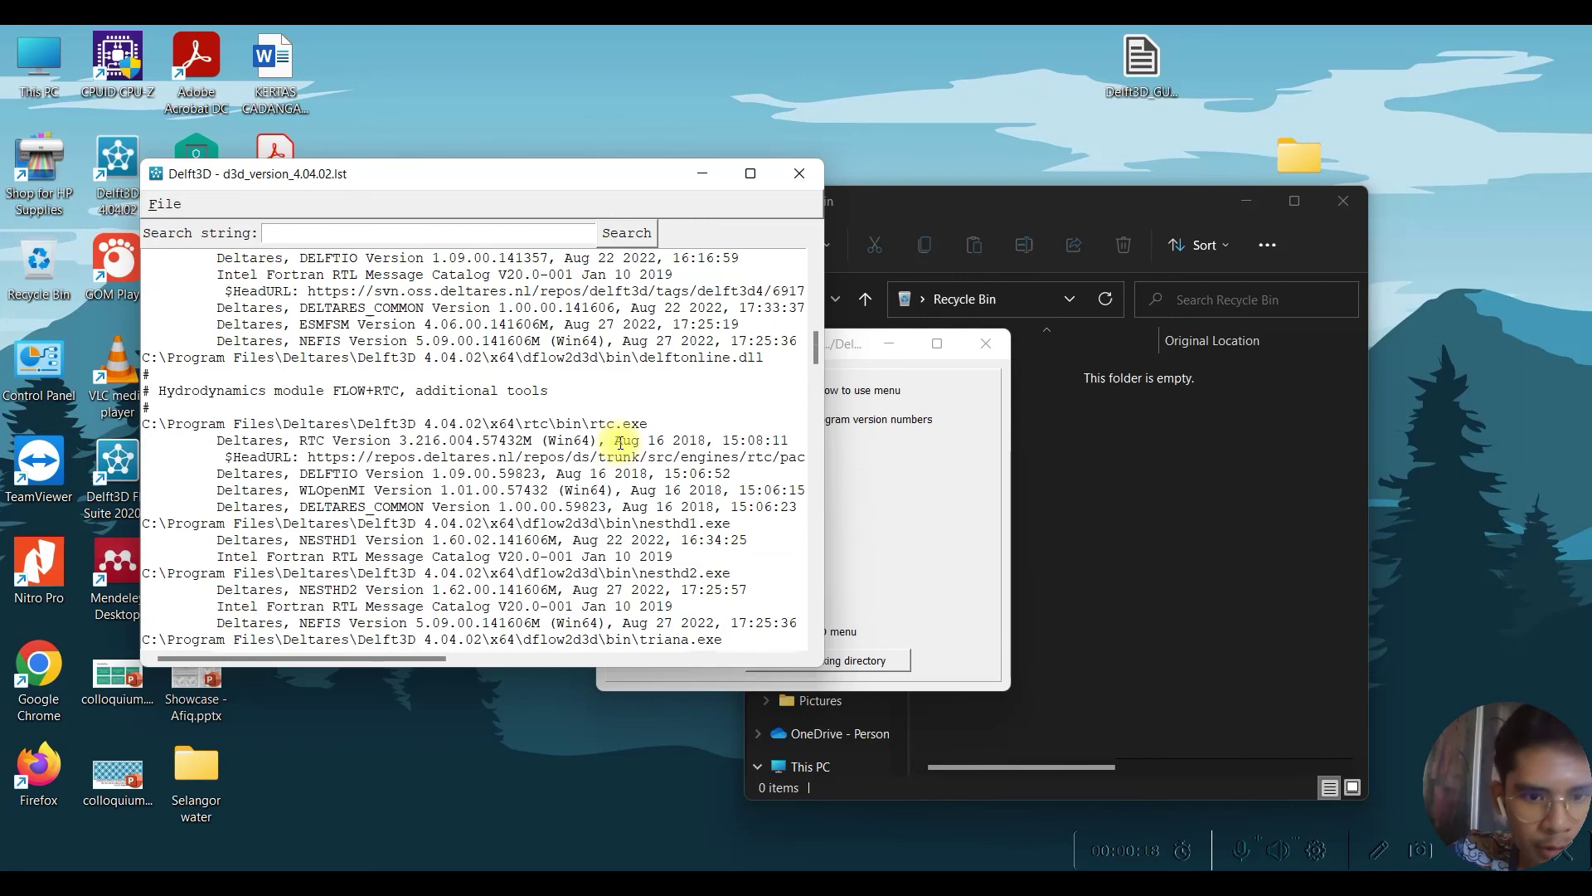
scroll(621, 442, down, 1)
scroll(620, 443, down, 4)
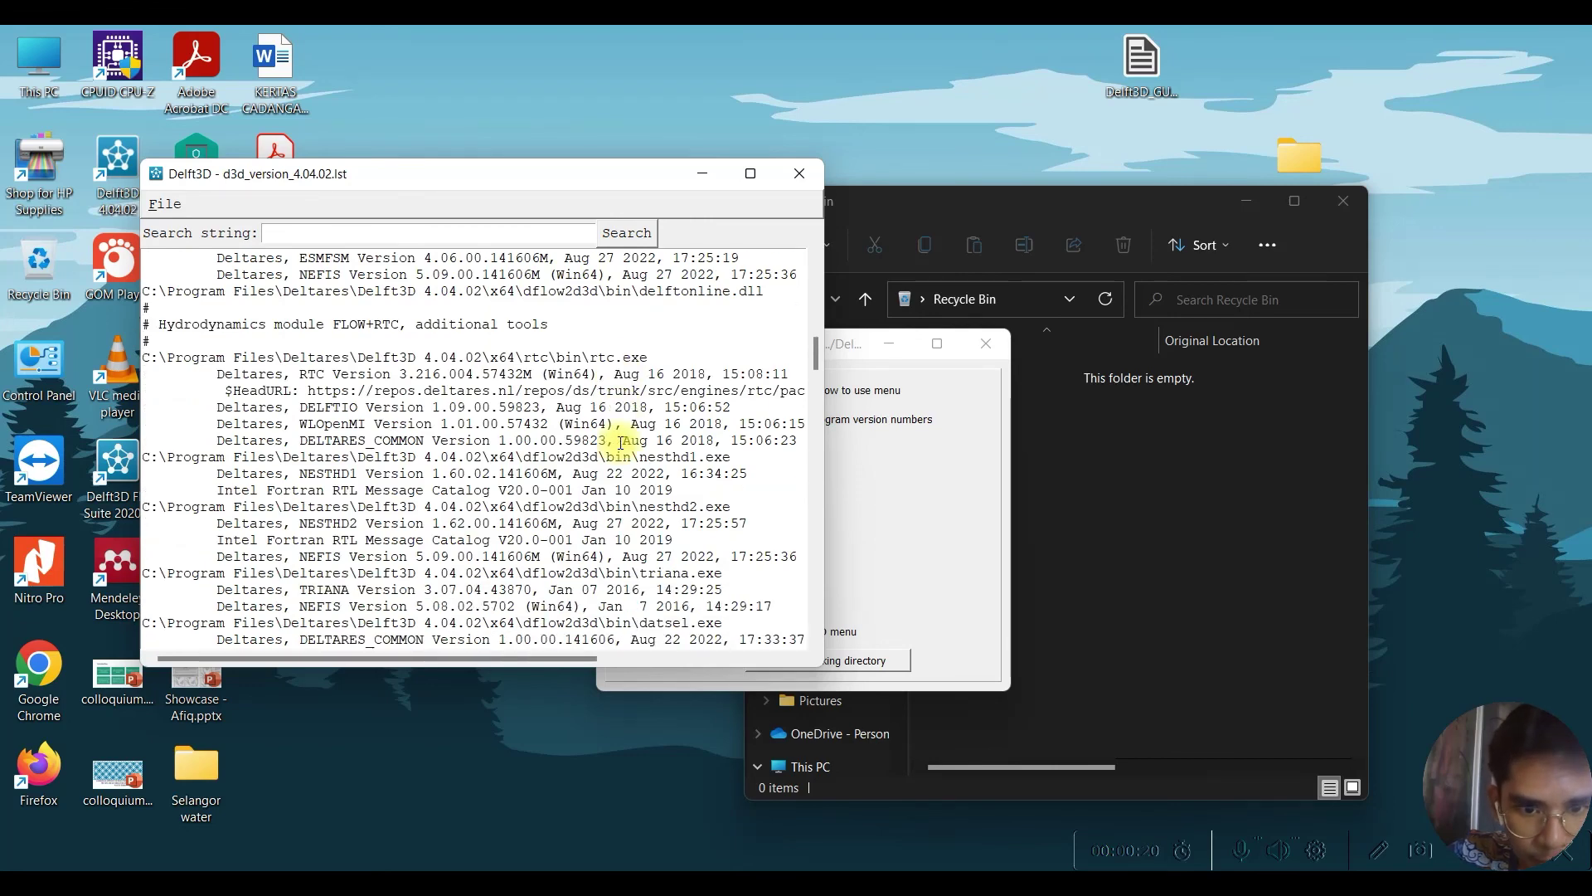
Review the program entries under the Hydrodynamics module FLOW heading in d3d_version_4.04.02.lst, and close the version list
scroll(620, 443, up, 12)
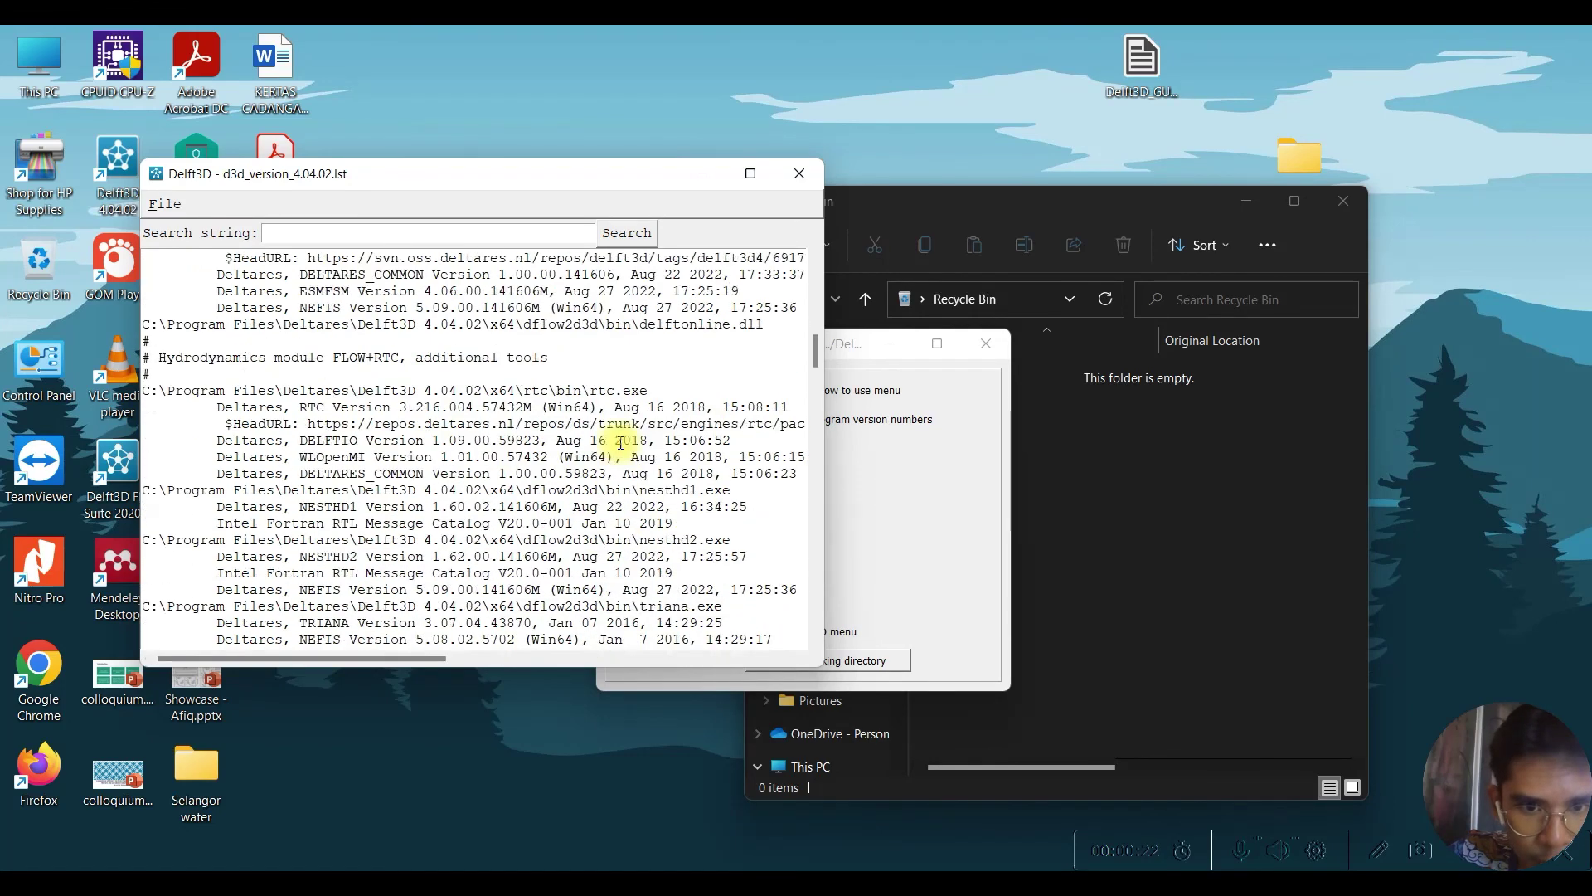
scroll(620, 443, up, 1)
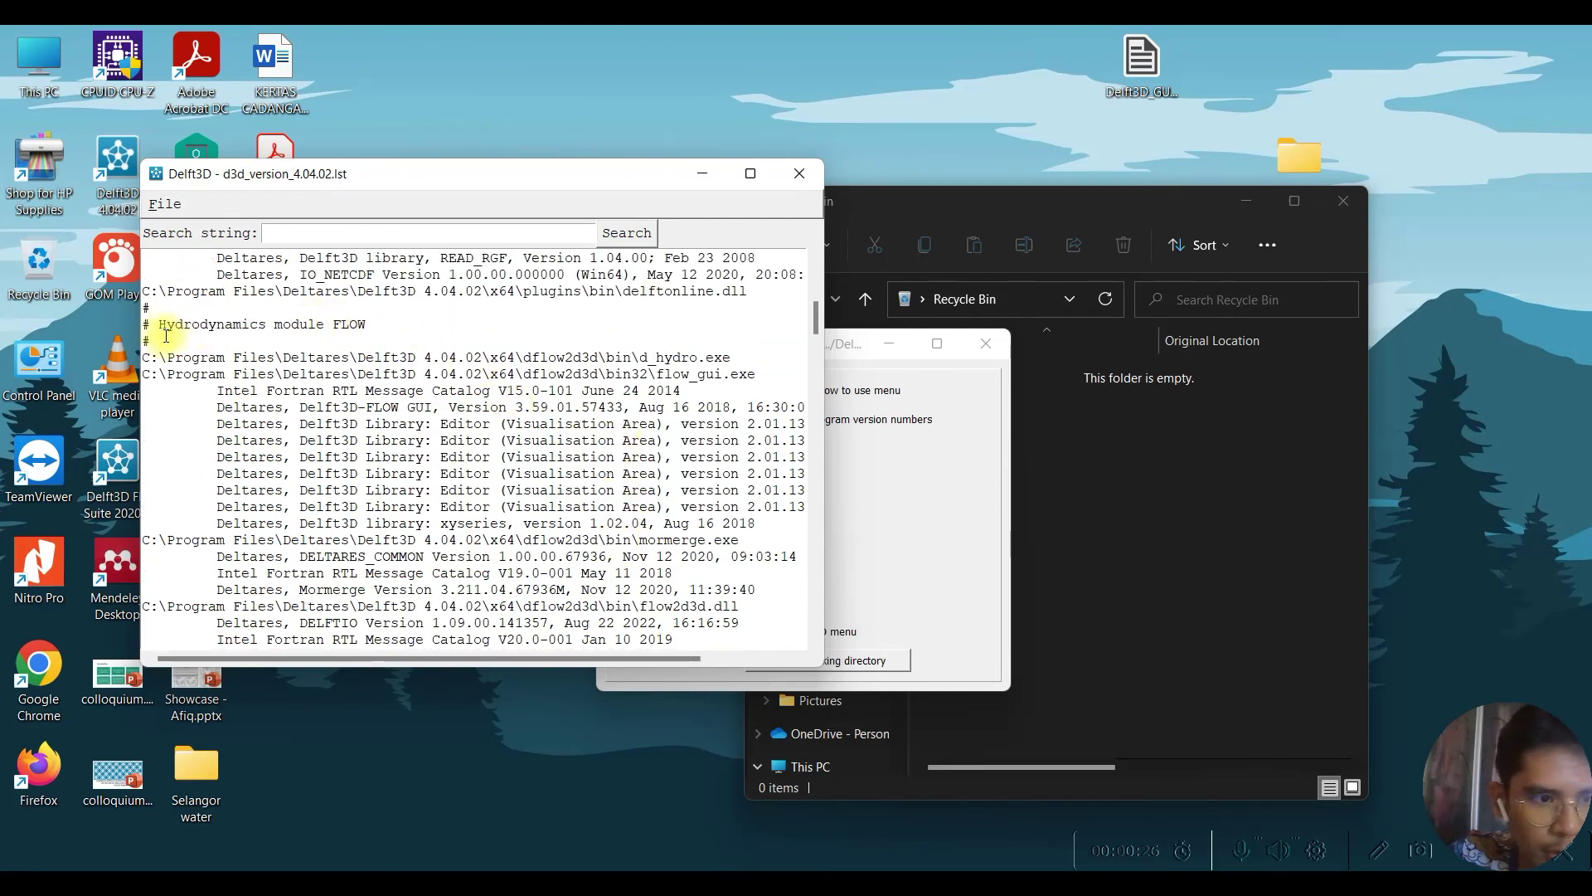
drag(161, 324, 751, 605)
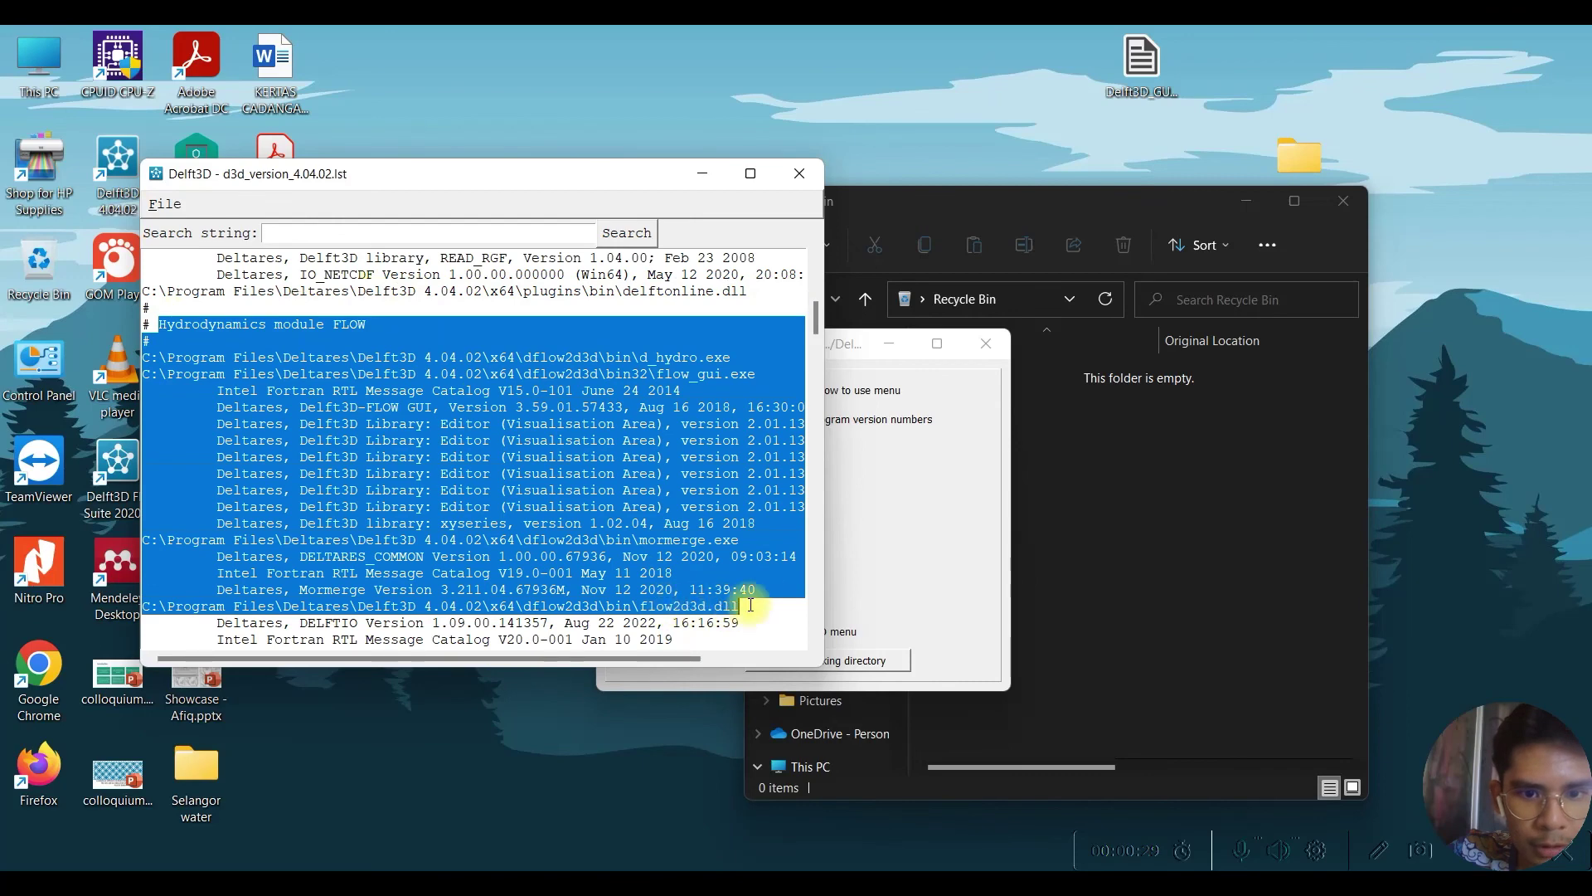
click(692, 384)
scroll(697, 383, down, 3)
scroll(697, 385, up, 7)
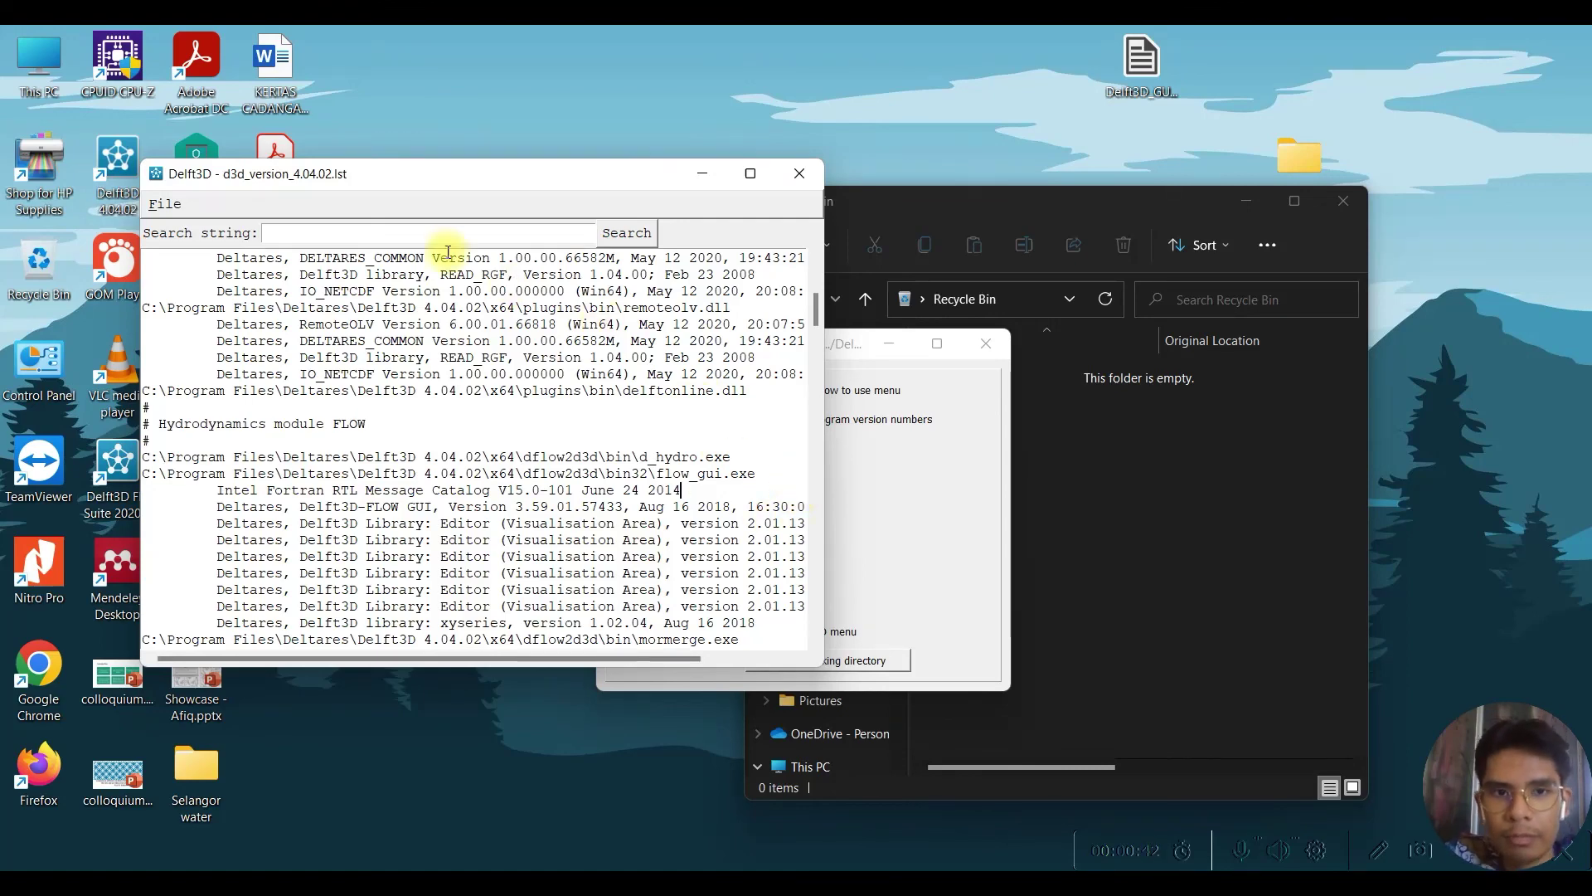
drag(471, 173, 533, 342)
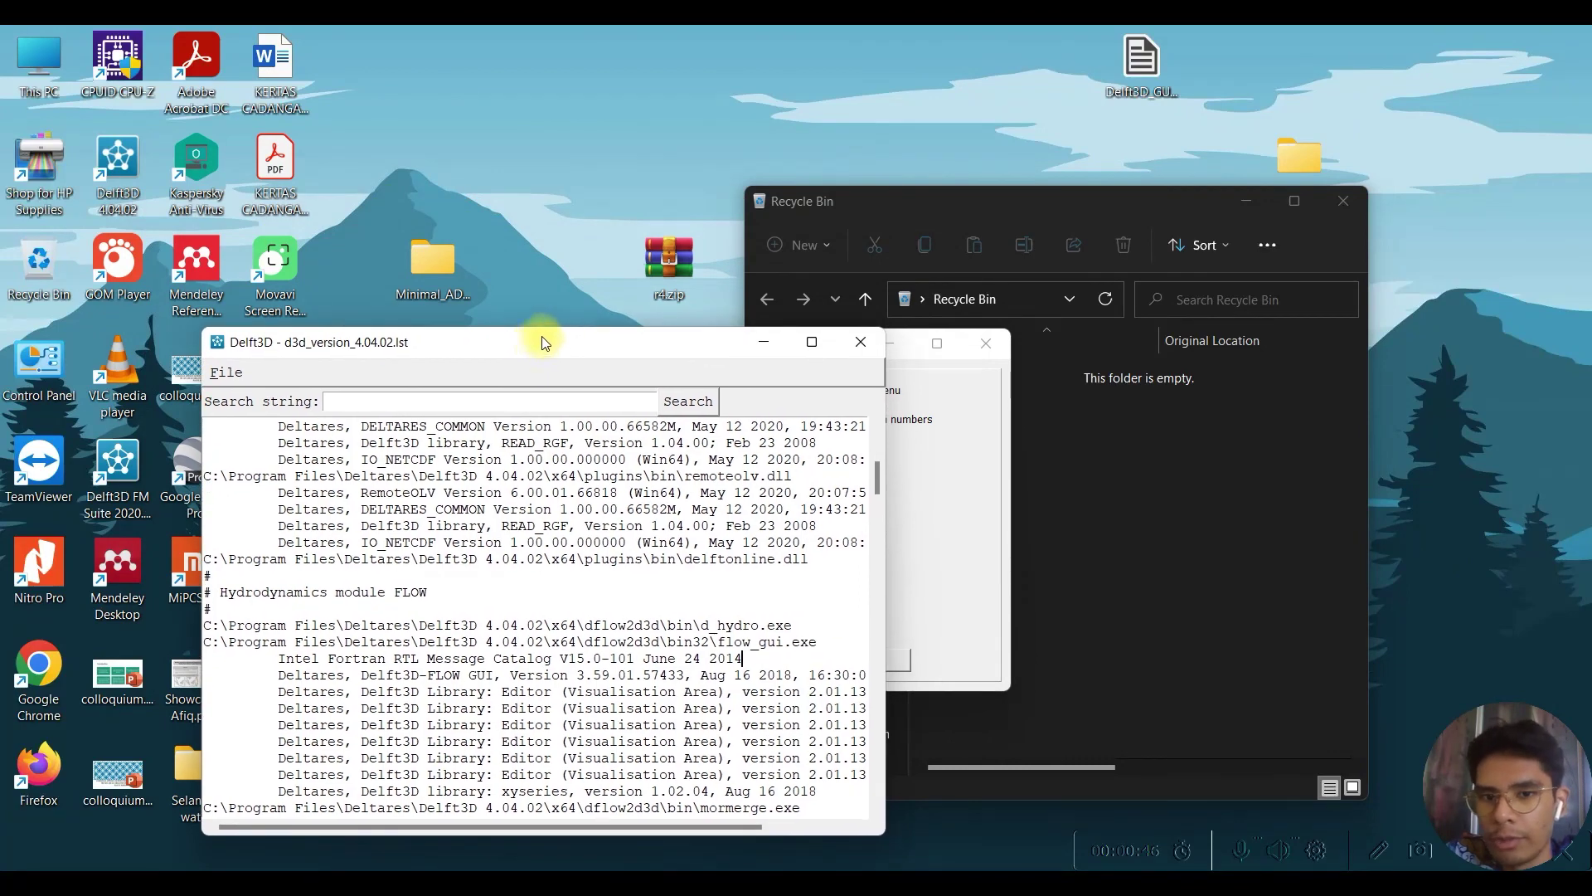
click(860, 353)
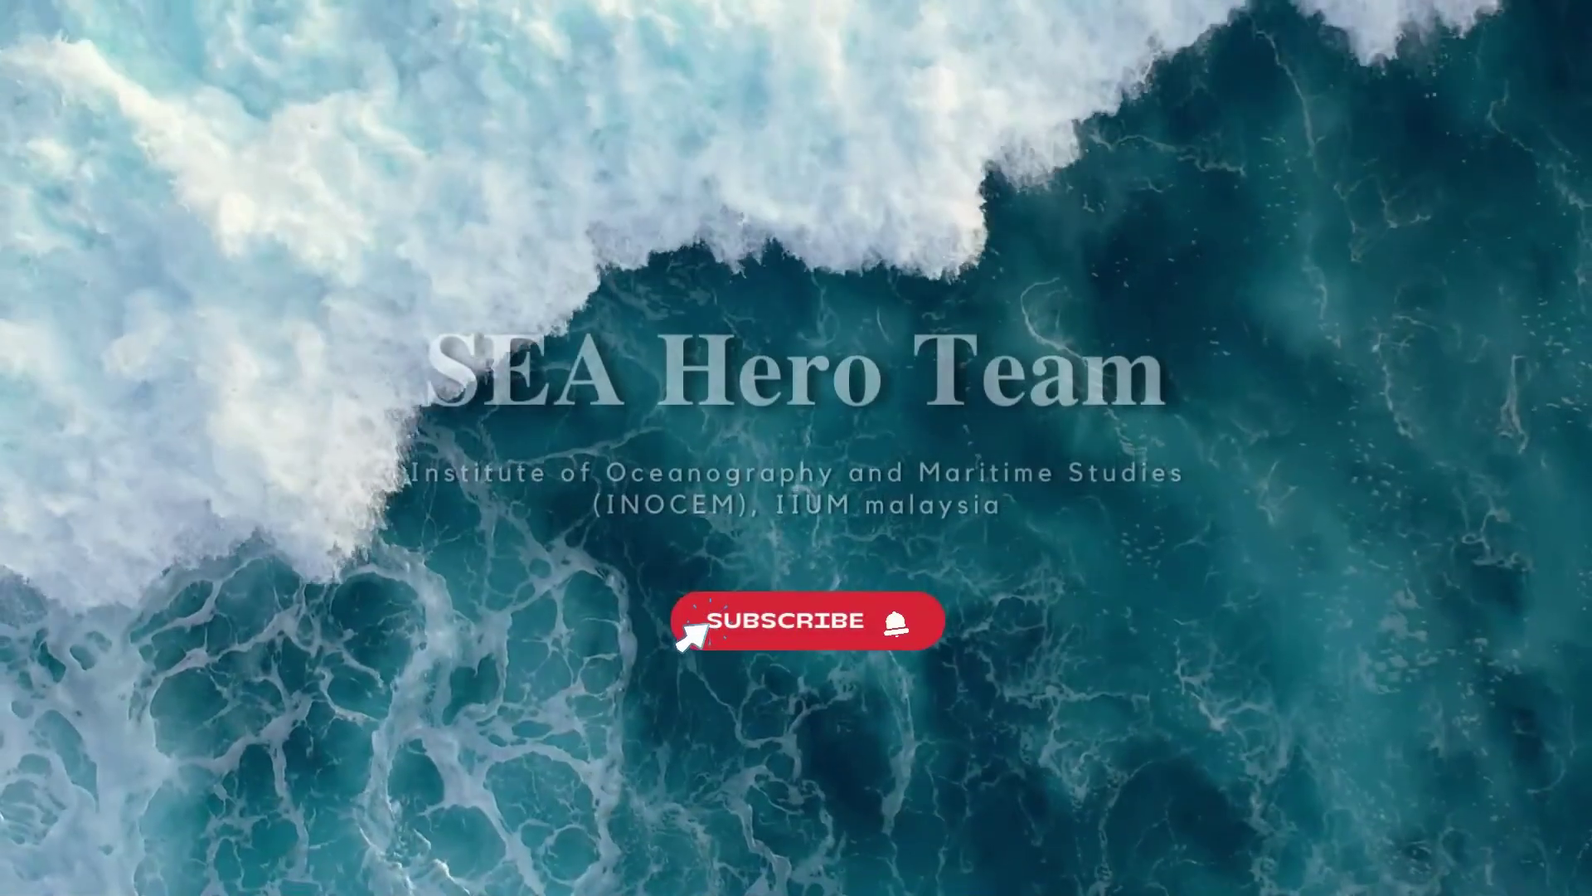